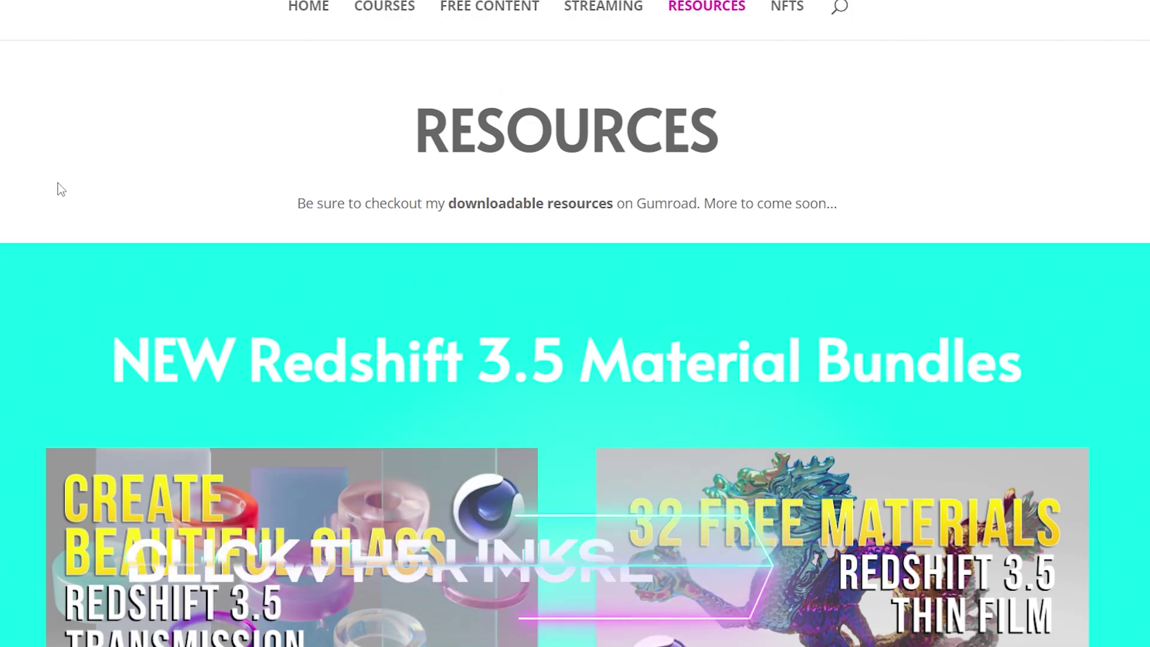
Look through the free Redshift 3.5 material bundles on the Resources page and the Skillshare and CG Shortcuts offers on the Courses page
scroll(58, 182, down, 5)
scroll(567, 323, down, 2)
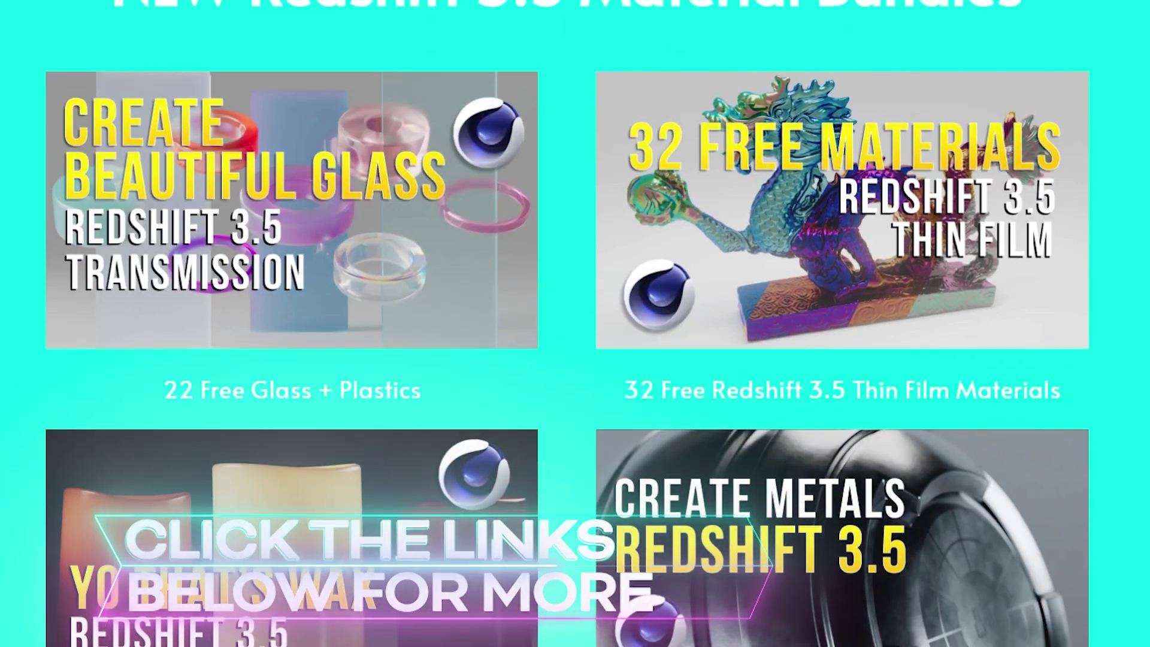
scroll(567, 324, down, 3)
scroll(566, 324, down, 2)
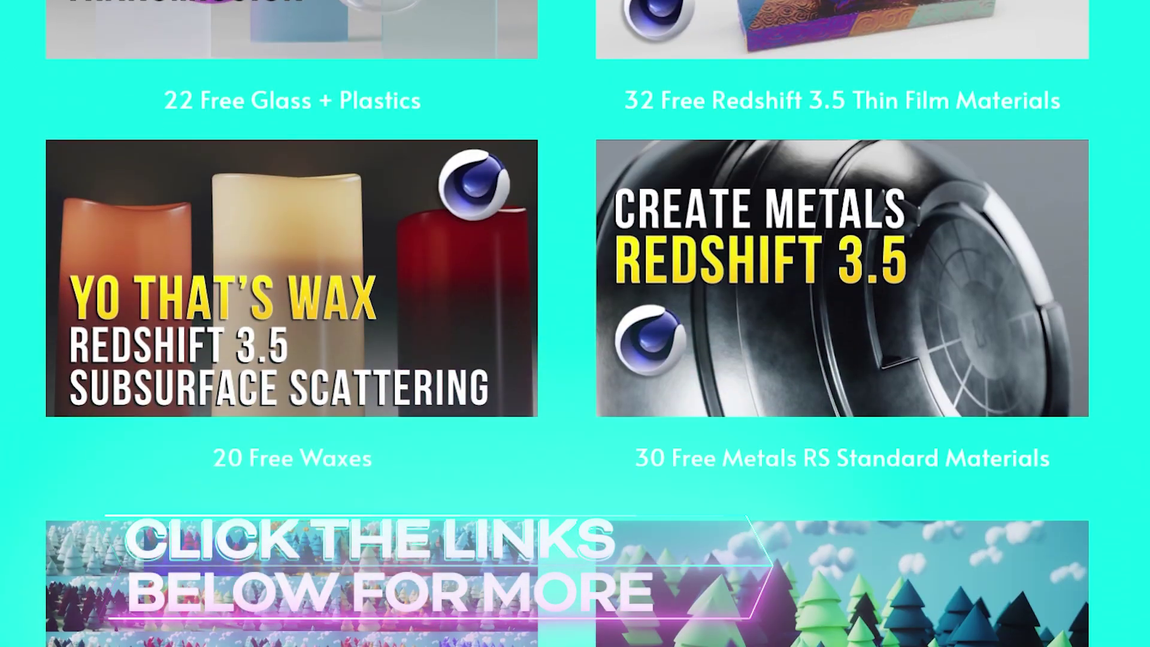
scroll(567, 323, down, 2)
scroll(566, 324, down, 8)
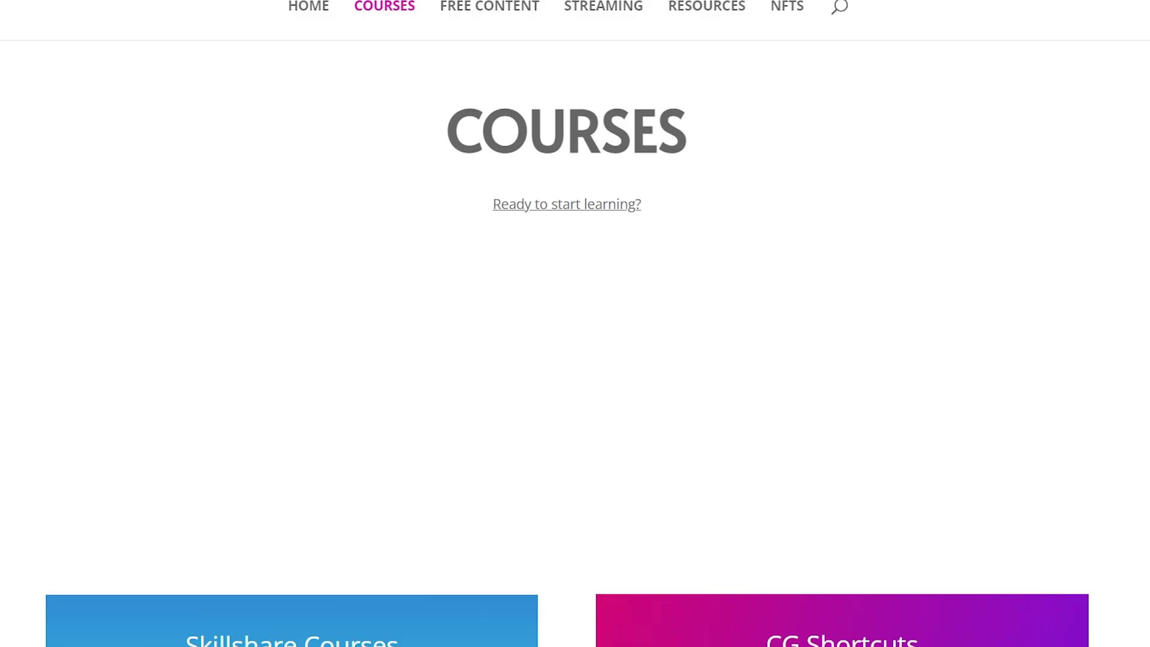
scroll(296, 274, down, 3)
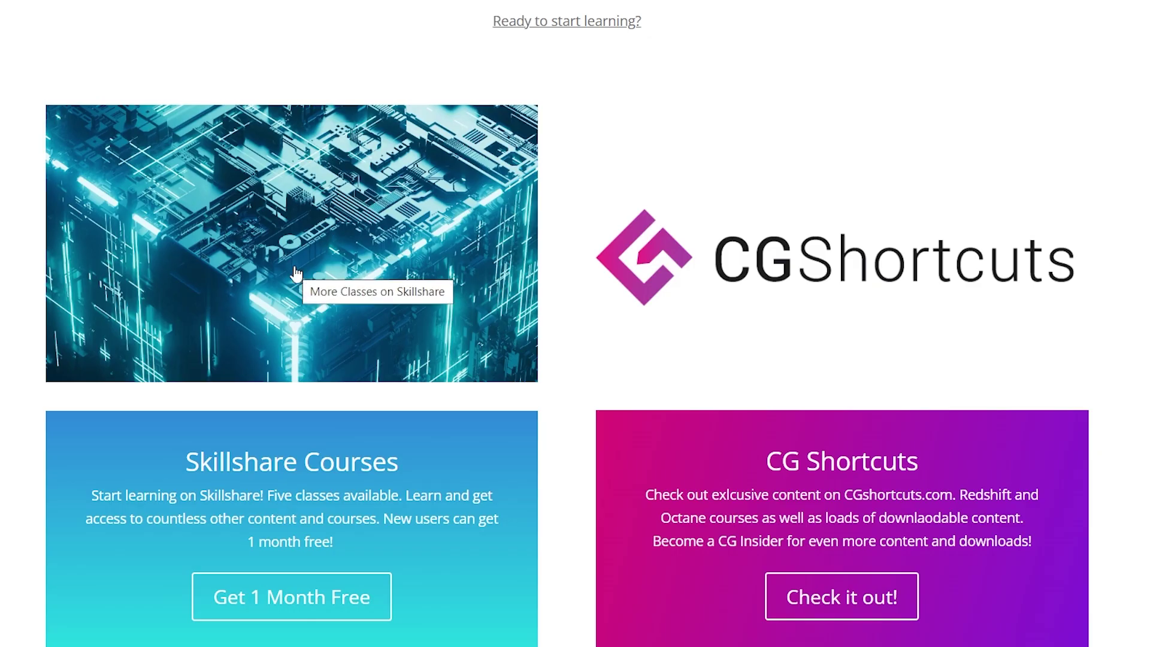
scroll(295, 274, down, 3)
click(278, 99)
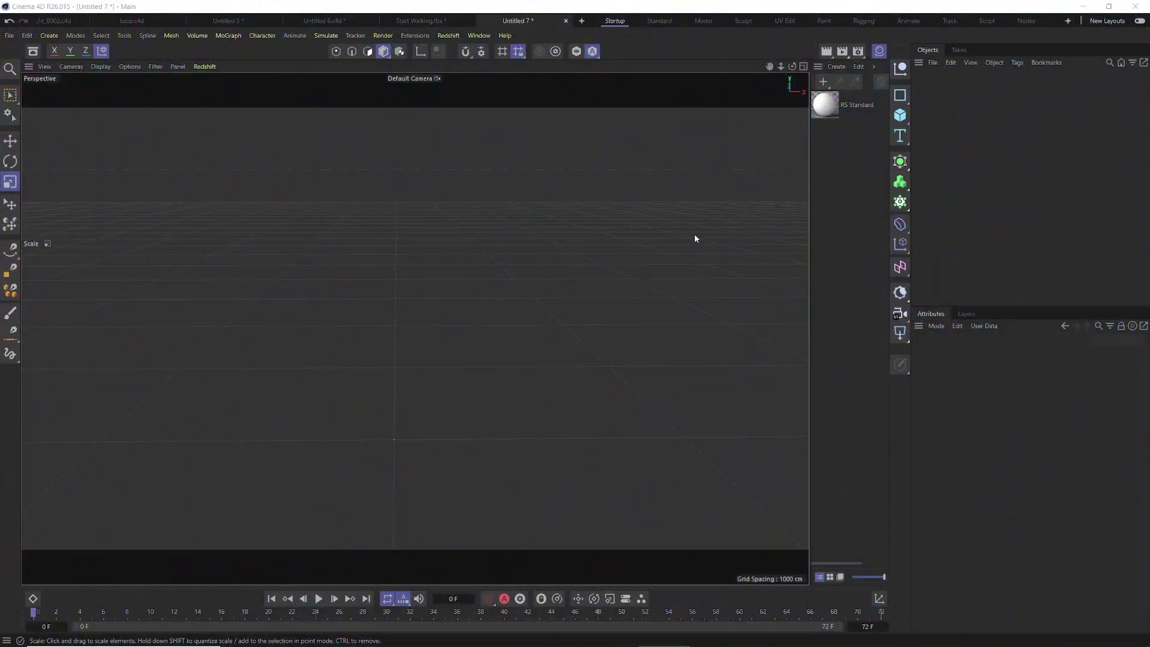
In Cinema 4D, add a plane and enlarge it into a ground surface about 22513 wide and 10326 high
click(899, 115)
click(939, 157)
drag(441, 389, 418, 301)
drag(476, 439, 559, 411)
drag(598, 357, 359, 257)
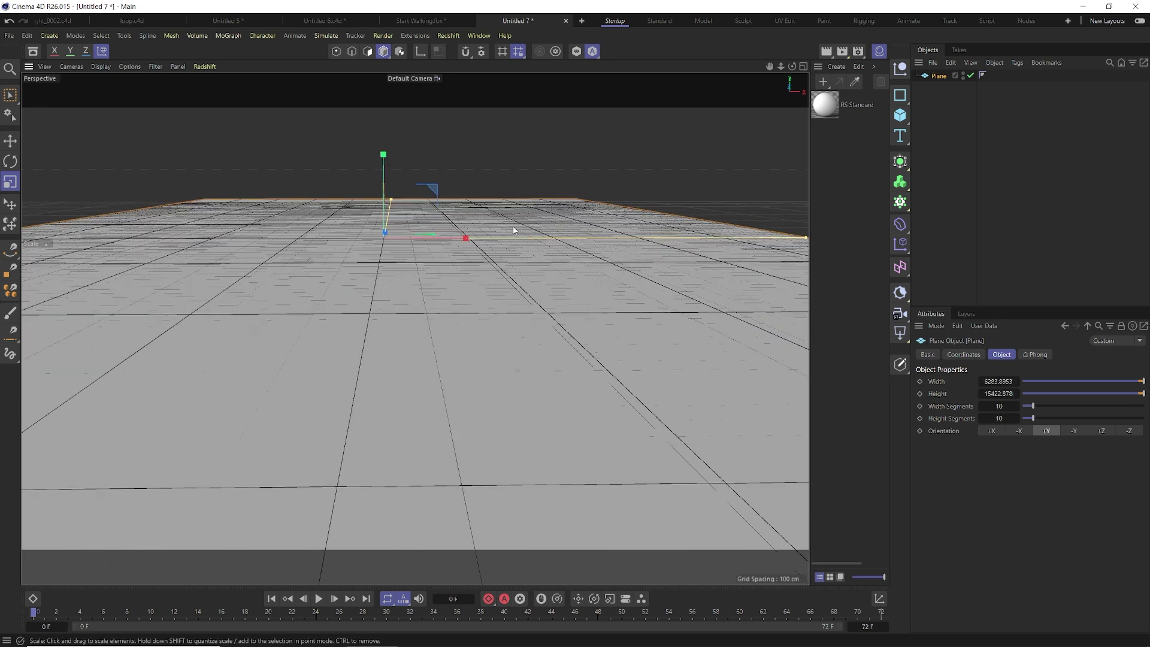
drag(388, 210, 414, 211)
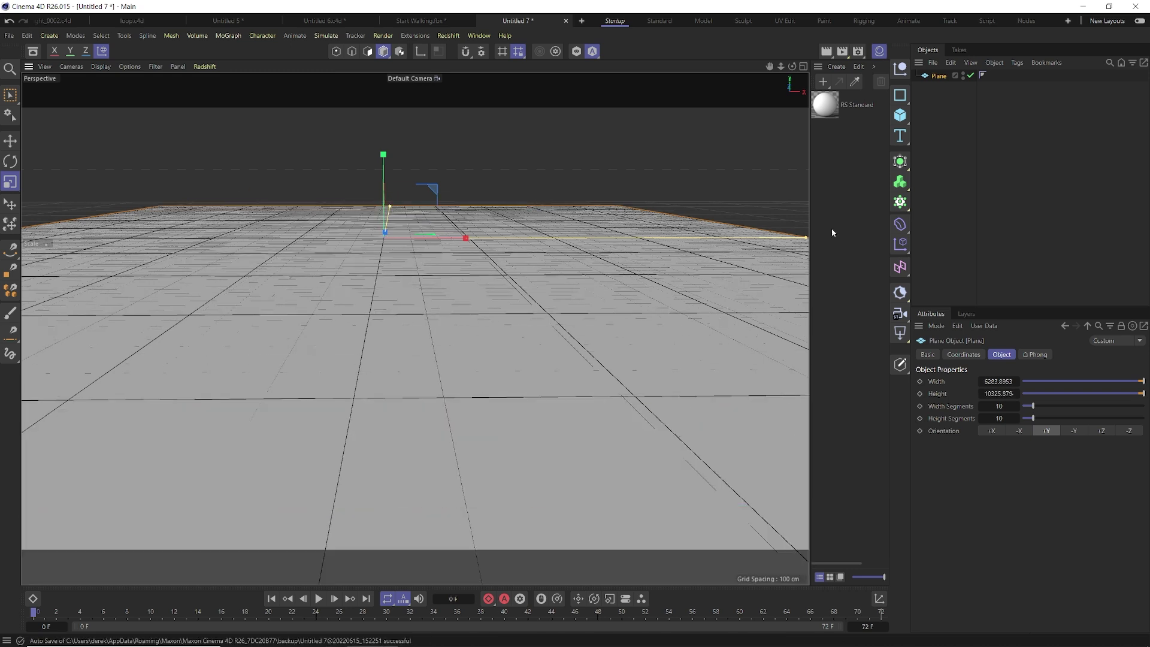
drag(806, 239, 796, 243)
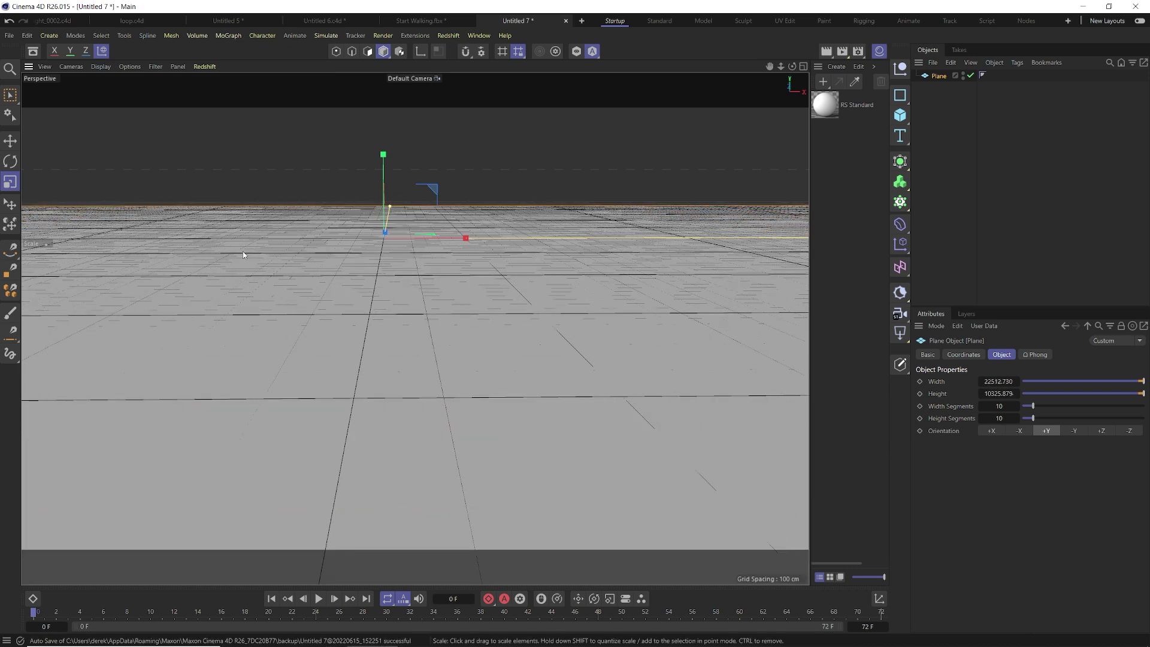
alt+drag(242, 252, 288, 244)
Add a Landscape scaled to about 2237 × 373 × 2237 cm and place a copy of it nearer the camera
click(900, 115)
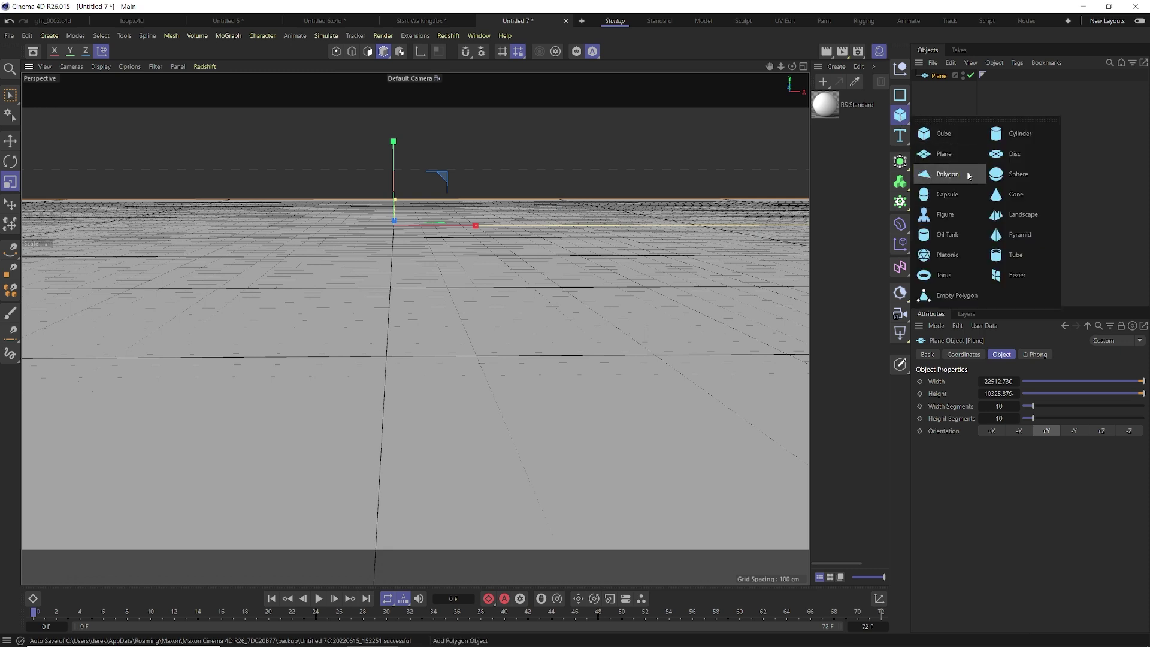
click(1006, 216)
drag(326, 297, 291, 326)
key(e)
drag(403, 219, 227, 314)
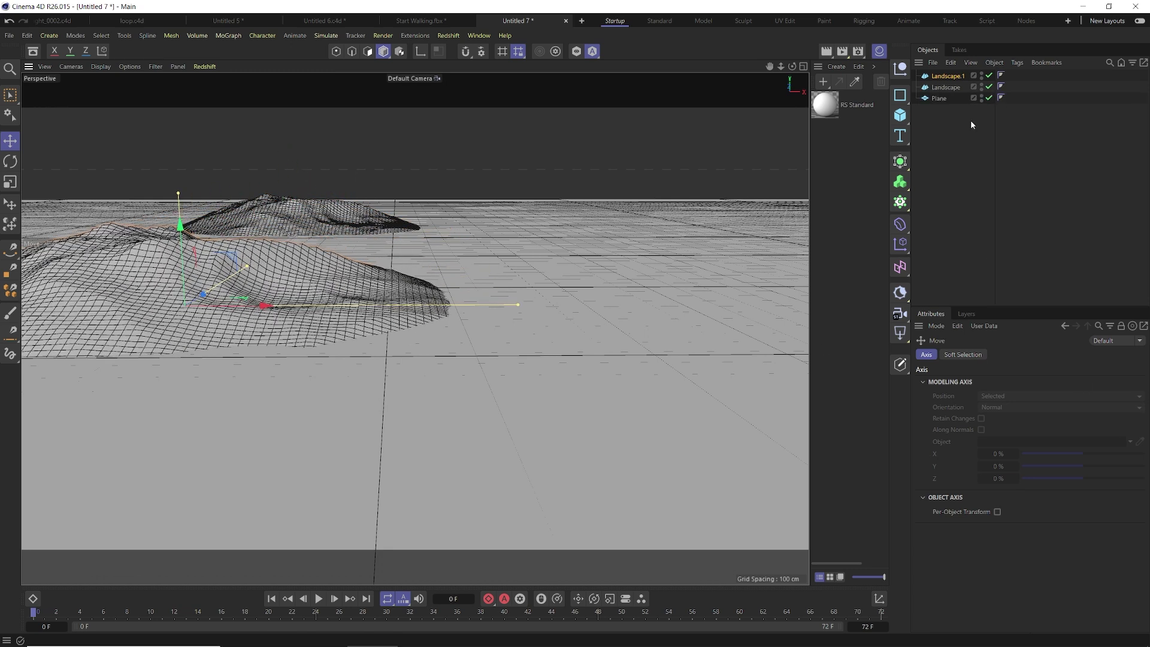
Change the seed of the front landscape copy and lower its height to about 241 cm
click(961, 77)
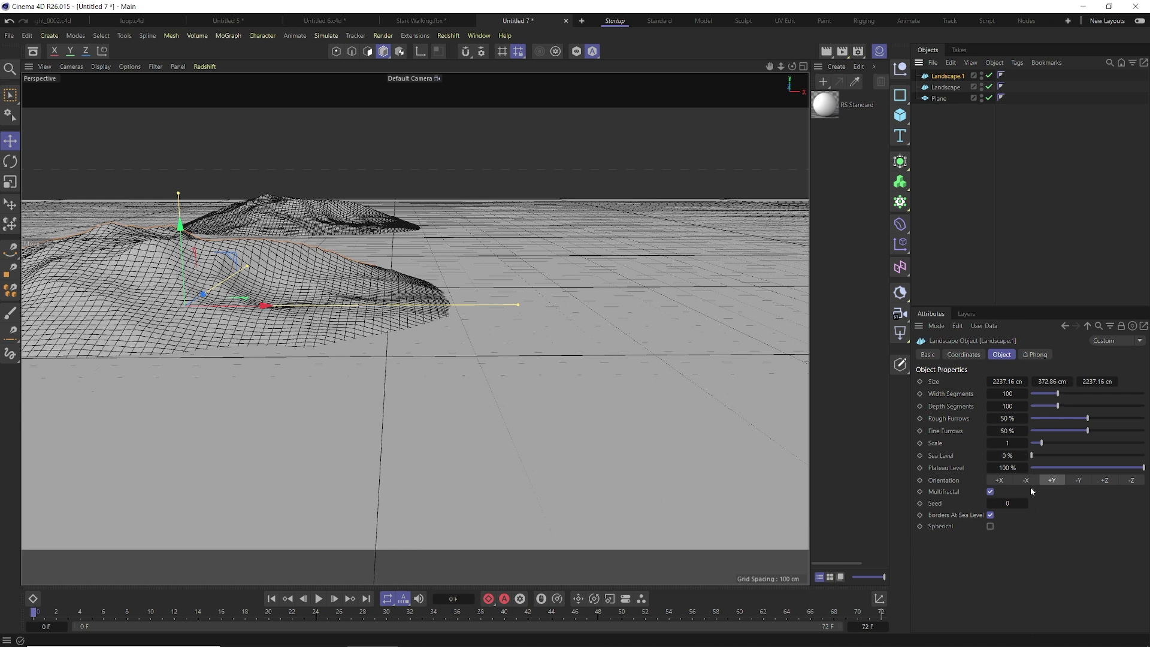
click(1030, 508)
drag(185, 195, 181, 233)
Duplicate the lowered landscape, place the copy farther back and give it a different seed
drag(229, 309, 258, 252)
key(ctrl+c)
key(ctrl+v)
drag(1021, 505, 1029, 505)
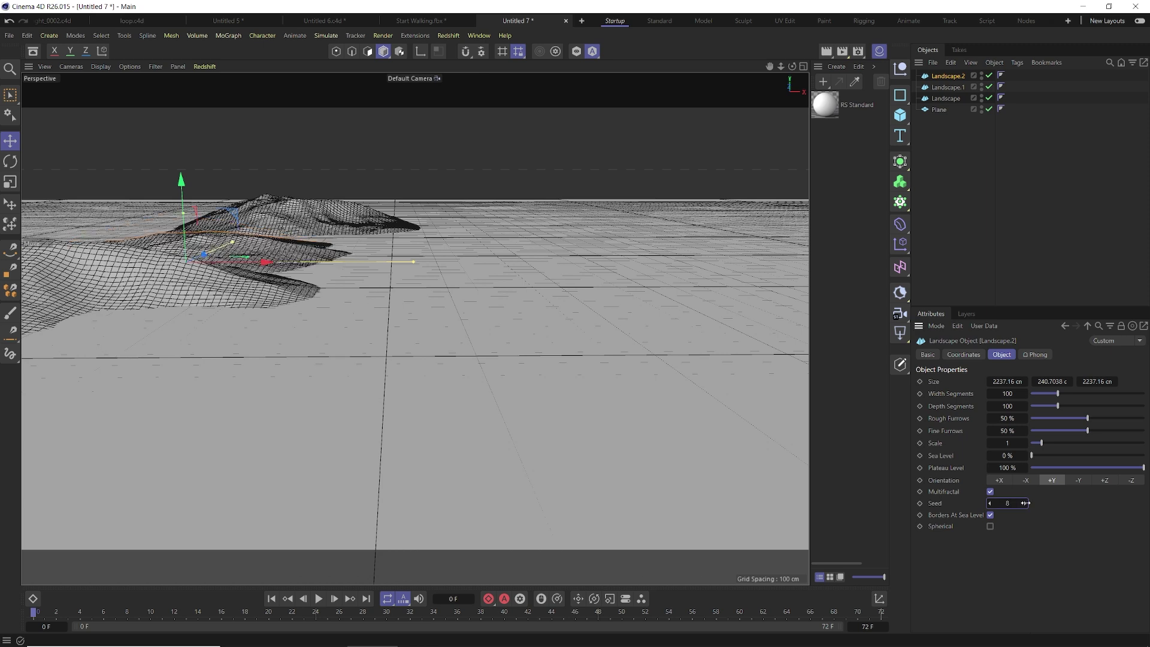
Duplicate all three landscapes across to the opposite side of the plane, leaving an open channel between the two groups
drag(256, 260, 657, 222)
key(ctrl+z)
shift+click(946, 98)
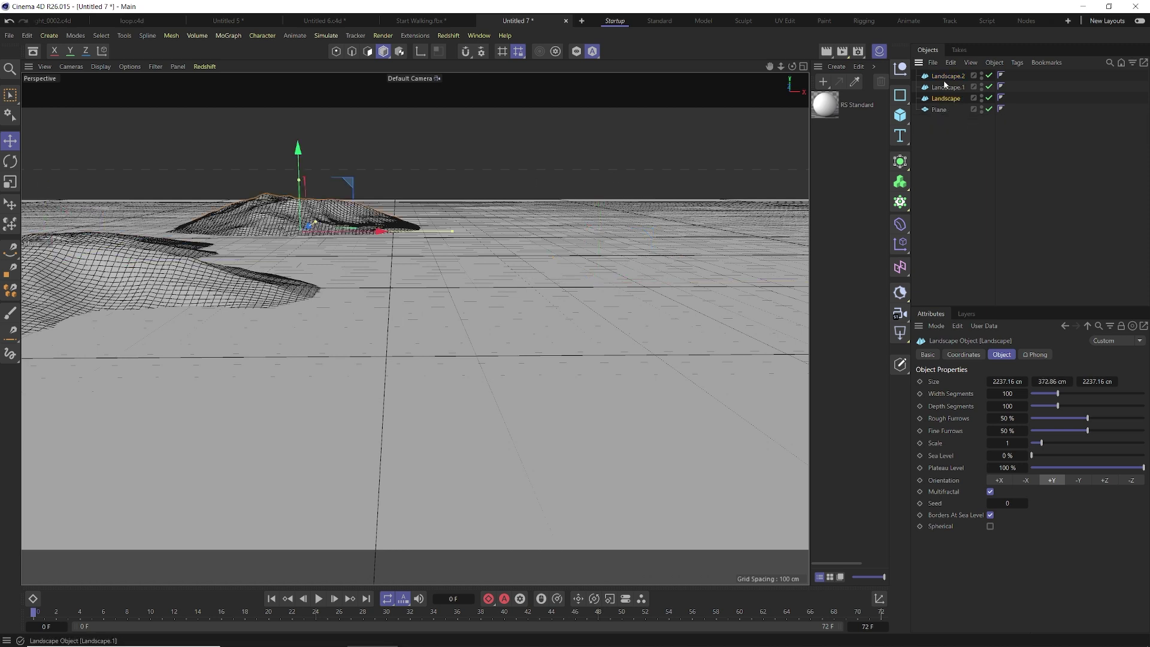
drag(249, 262, 659, 287)
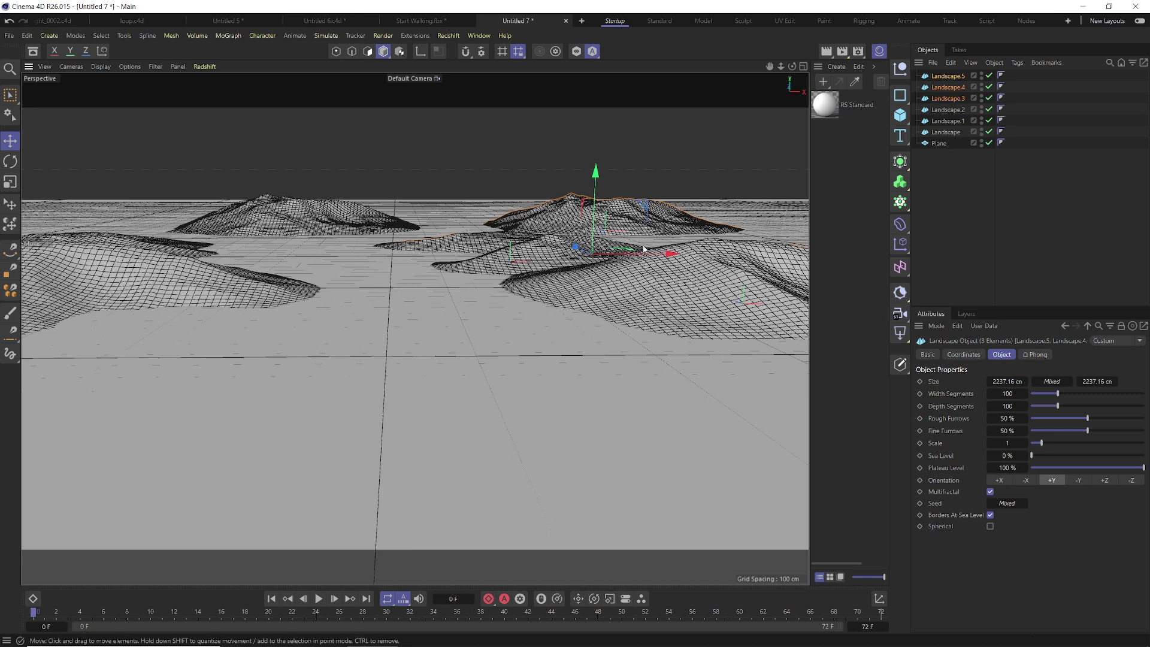
Duplicate the three new landscapes toward the horizon, rotate the copies and centre them behind the other hills
ctrl+drag(626, 254, 461, 252)
key(ctrl+z)
ctrl+drag(593, 252, 626, 205)
key(r)
key(t)
key(e)
drag(435, 224, 371, 223)
Scale up the three distant landscapes so they form a wider, taller mountain range along the horizon
key(t)
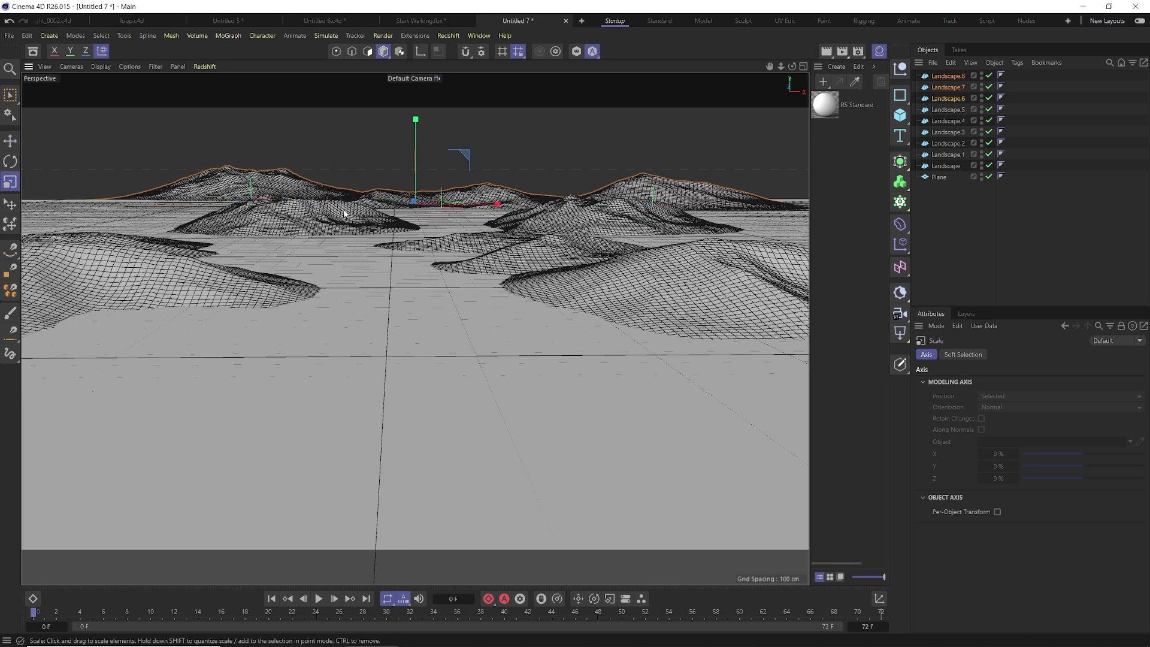
mouse_move(525, 208)
mouse_down()
mouse_move(509, 206)
mouse_move(524, 203)
mouse_up()
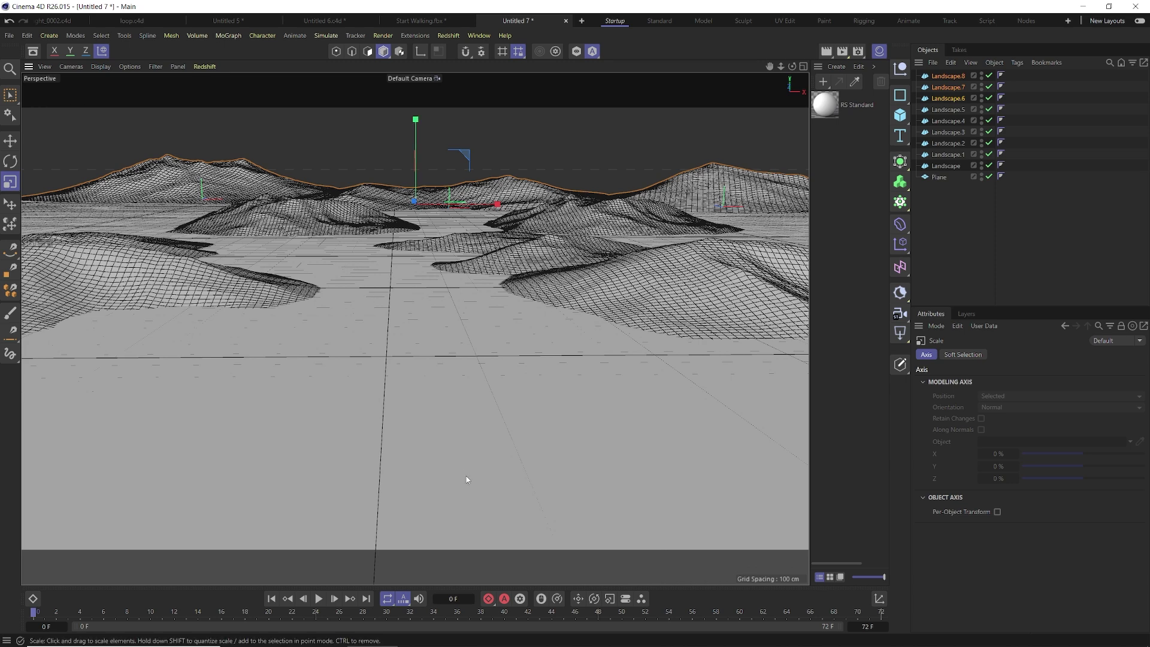
alt+drag(370, 259, 379, 294)
drag(403, 262, 347, 336)
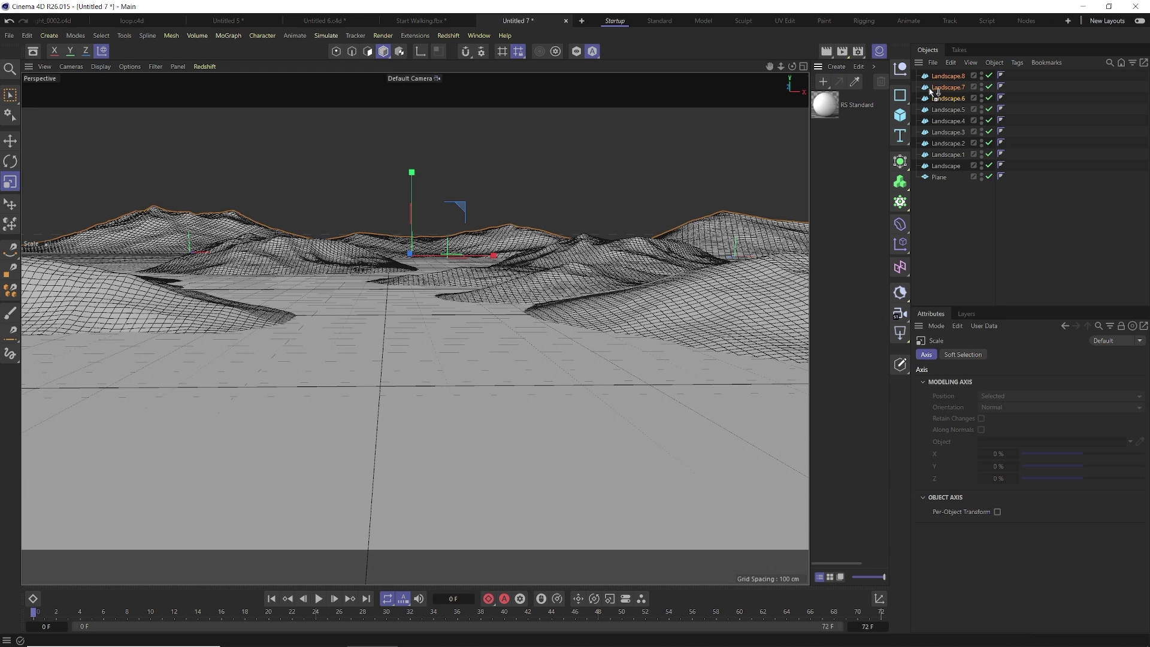
Apply the RS Standard material to all the landscapes and create a second Redshift Standard material for the plane
drag(945, 78, 1012, 166)
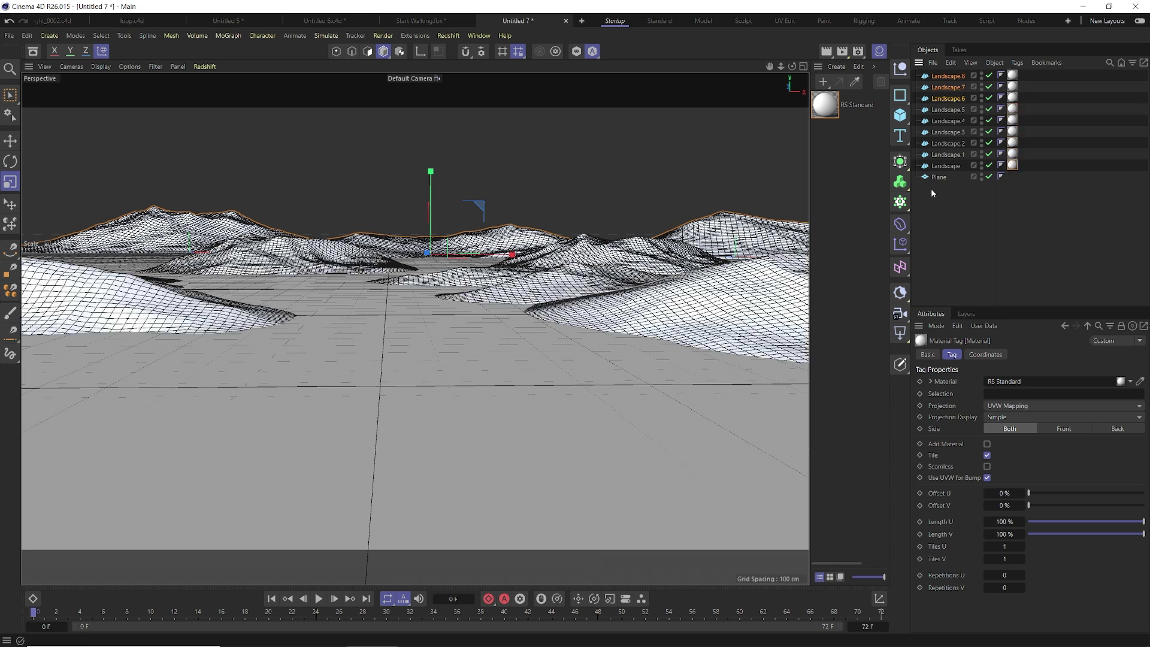
click(939, 177)
click(836, 67)
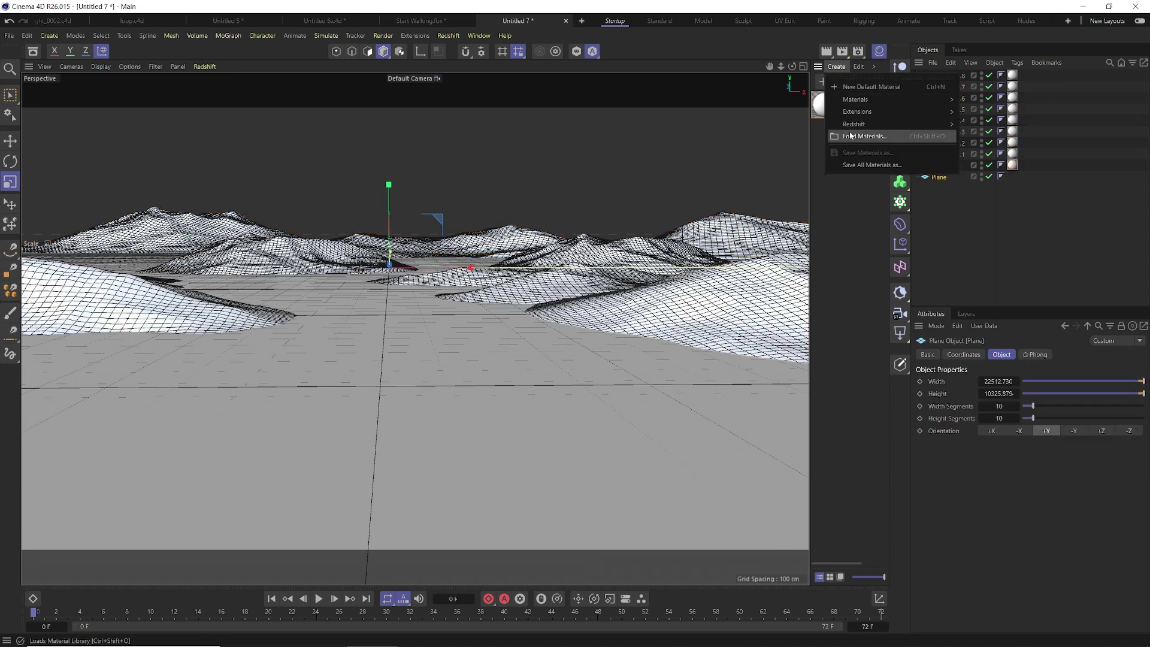
mouse_move(905, 123)
mouse_move(971, 128)
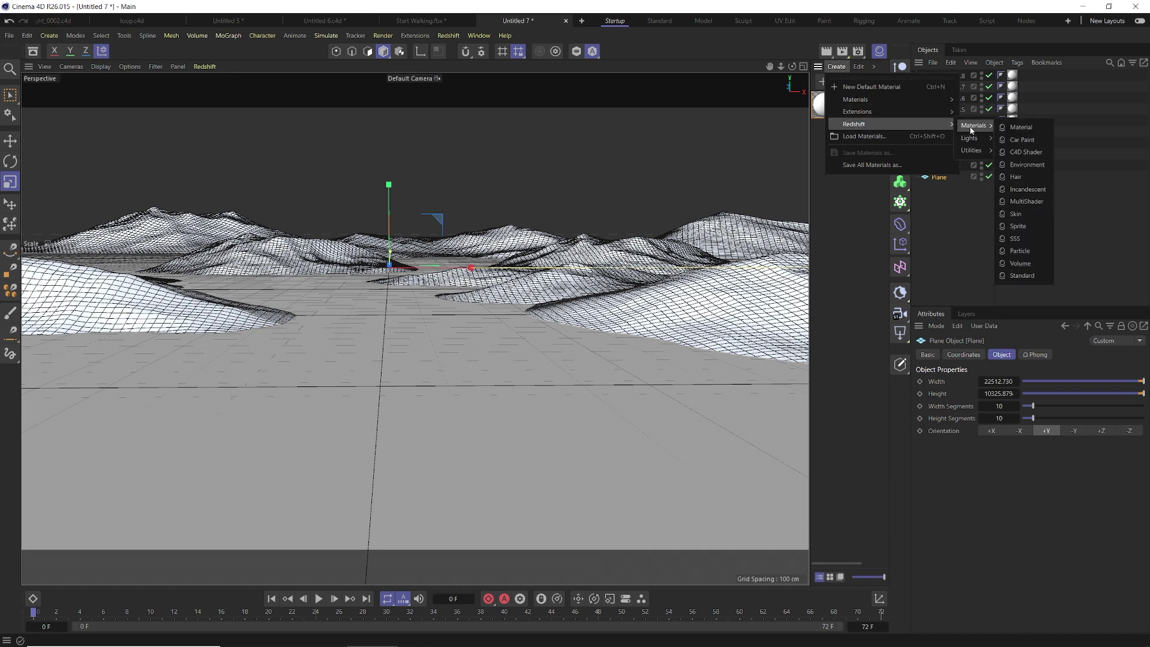
click(1013, 277)
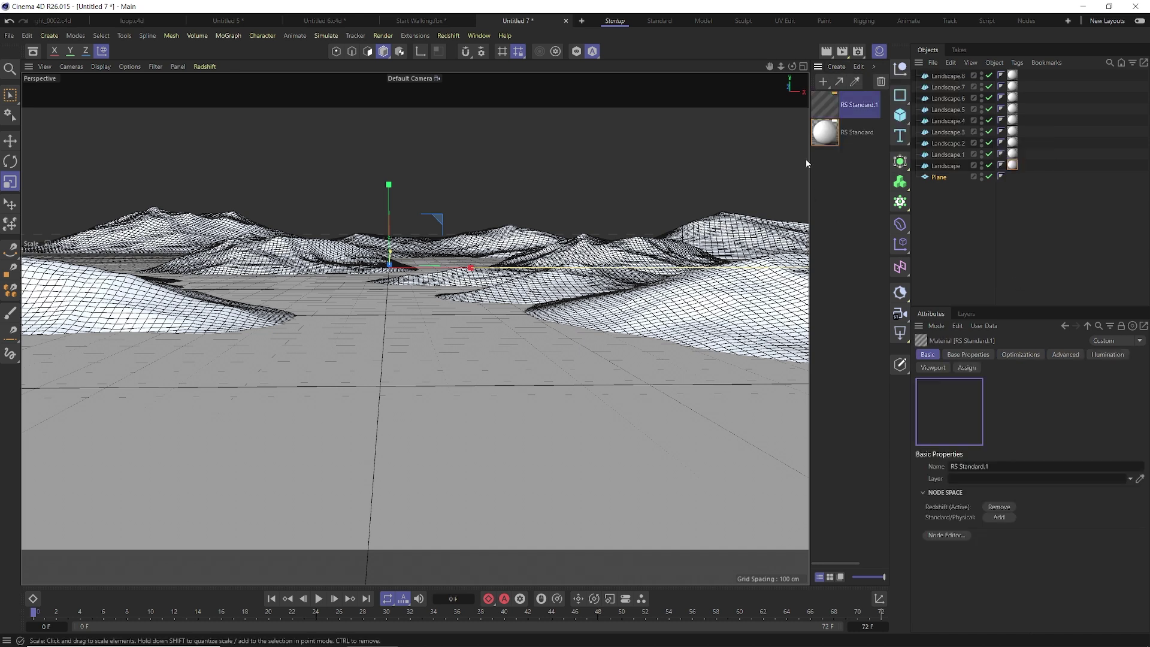
Set the new material's base color to black and its reflection roughness to 0.05
double_click(831, 102)
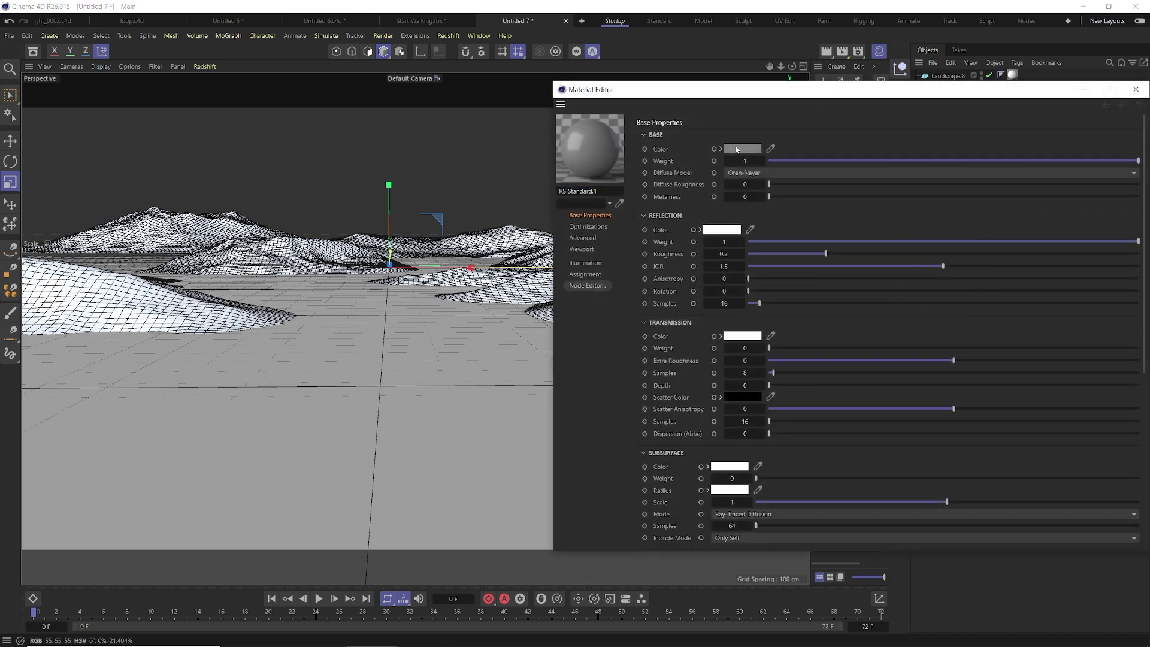
click(740, 148)
click(854, 162)
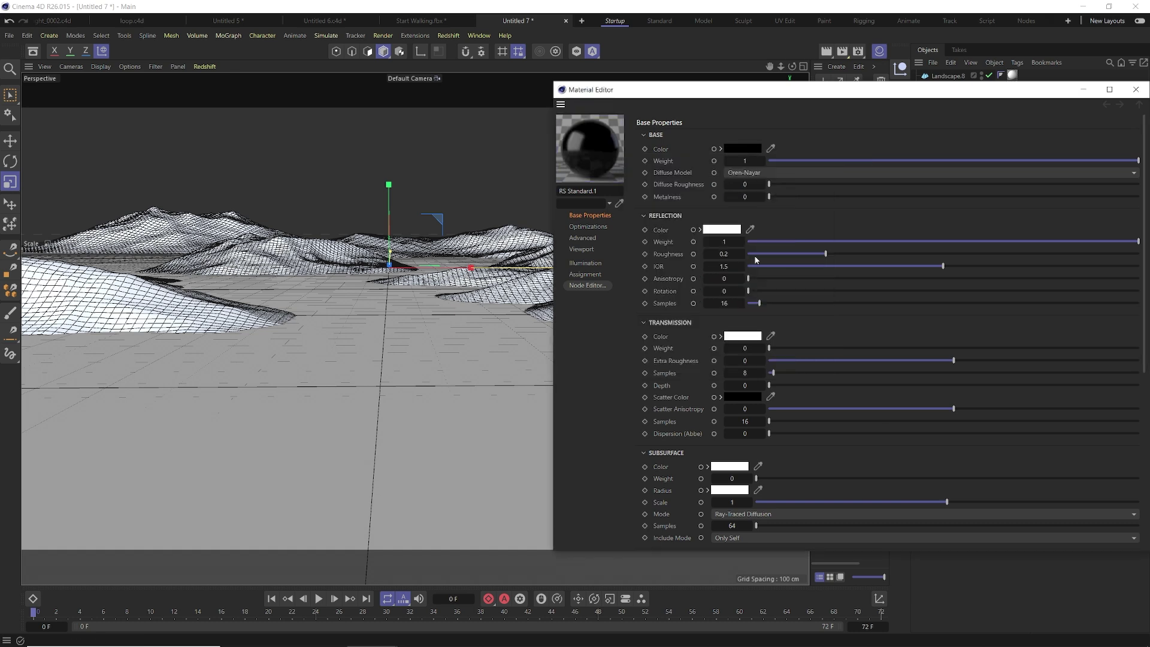
click(724, 253)
text(0.05)
key(Return)
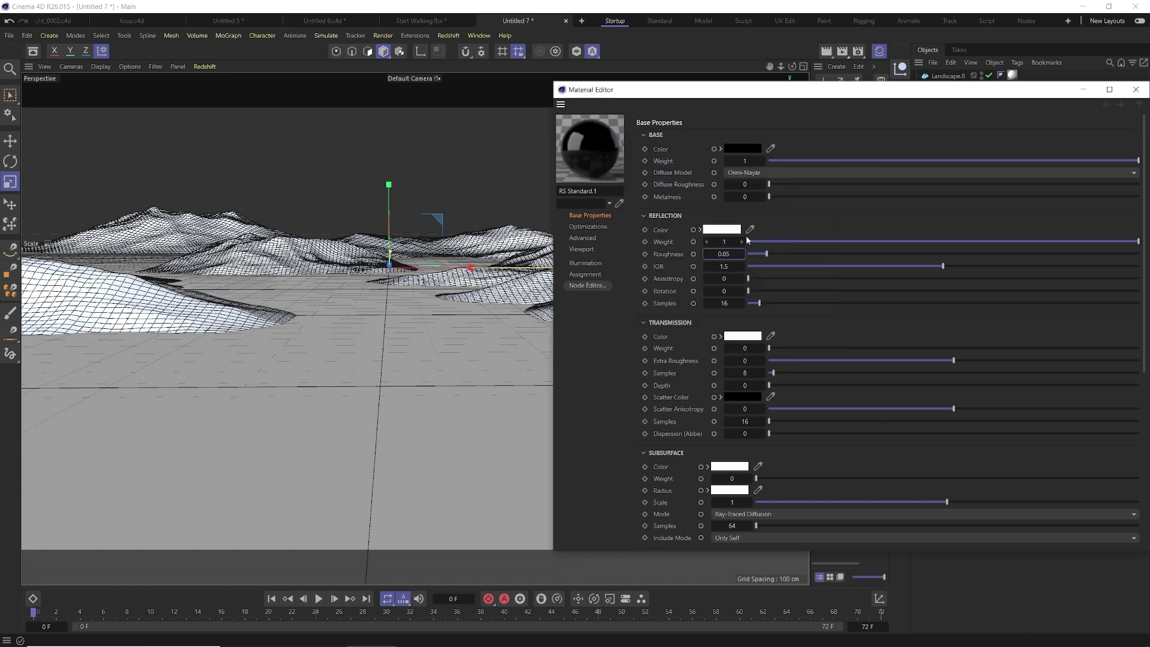
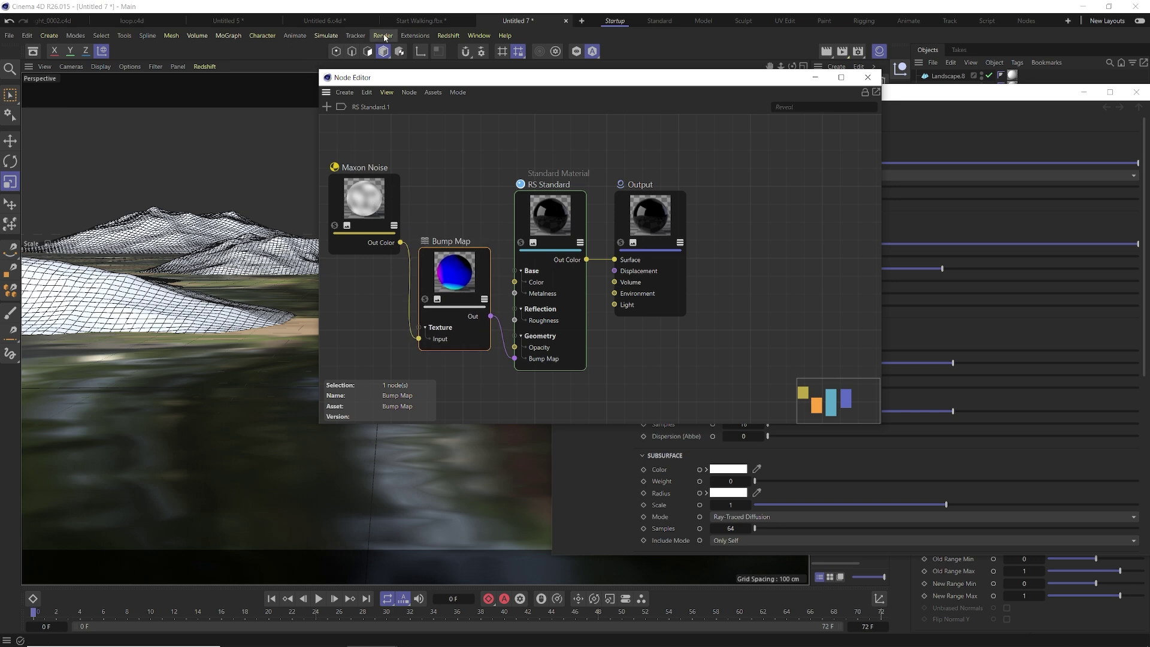
Open the Redshift RenderView, solo the Maxon Noise node to preview its pattern in the render, and close the Material Editor
click(447, 35)
click(479, 126)
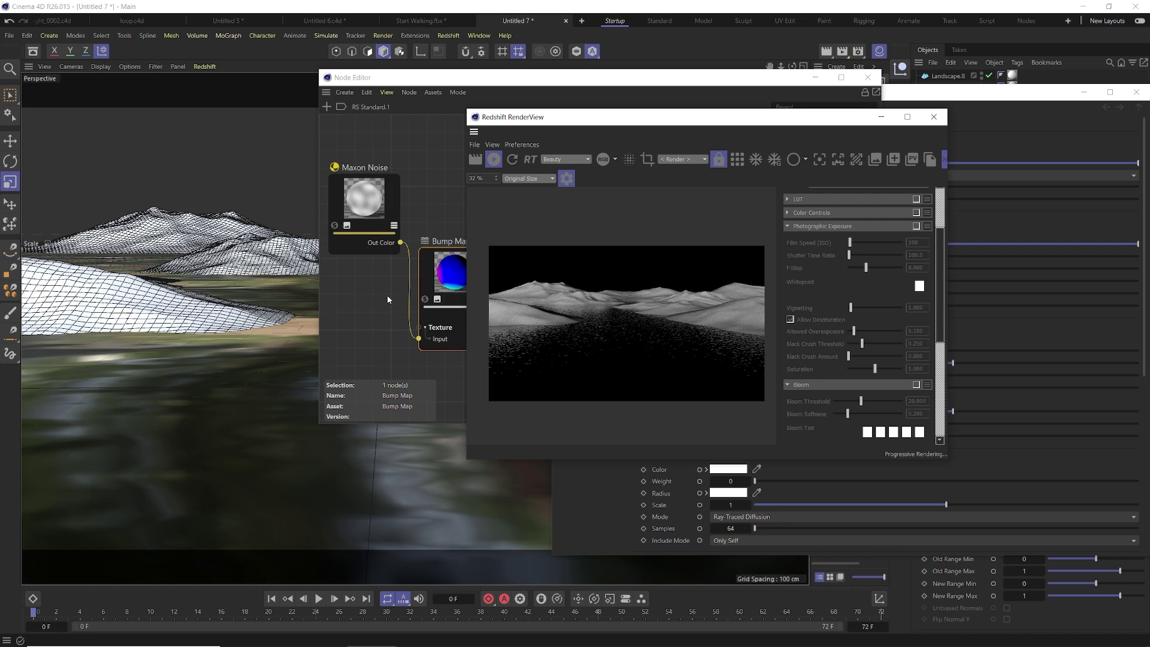
click(336, 228)
click(334, 226)
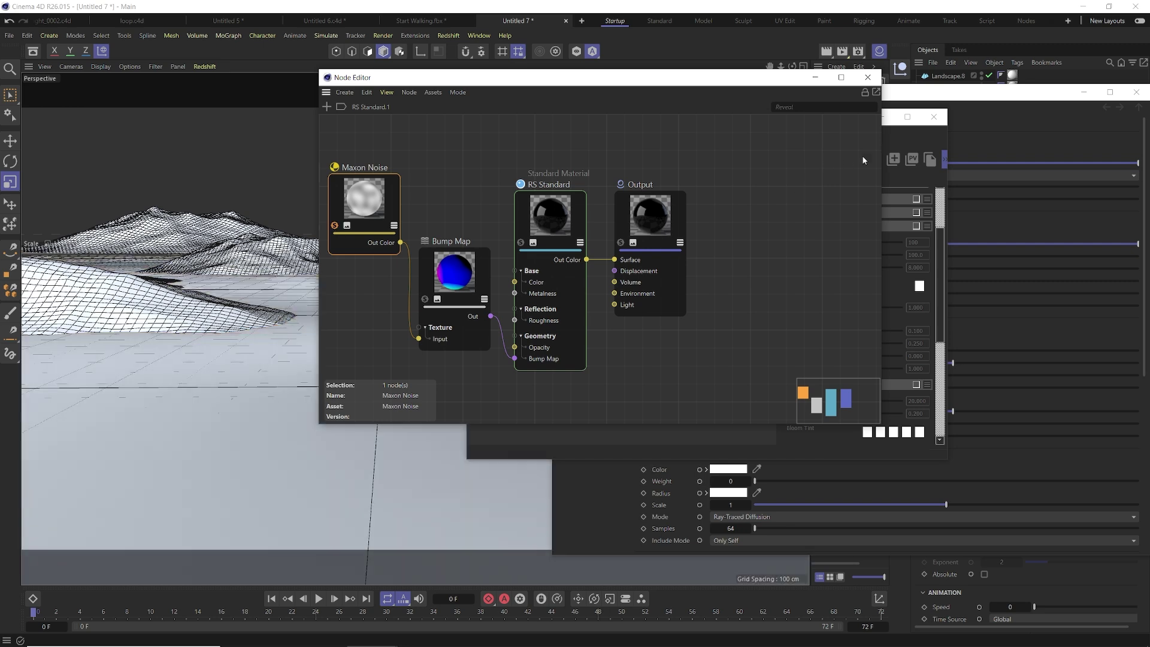
click(886, 139)
drag(718, 126, 531, 84)
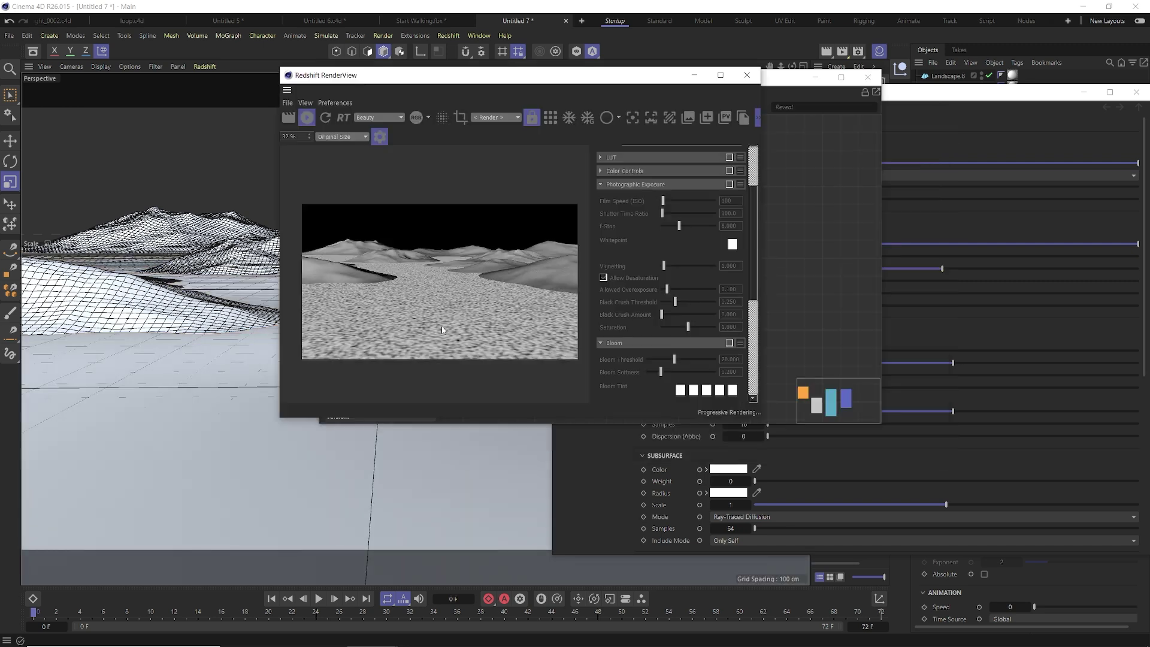
click(1136, 91)
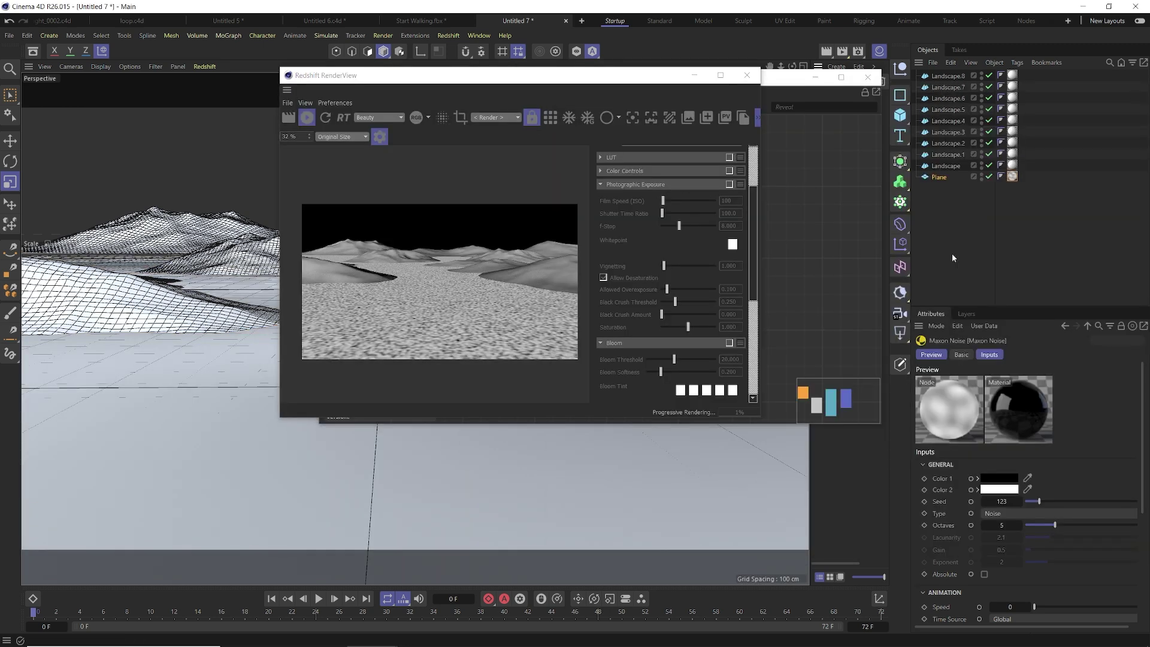
Set the Maxon Noise type to FBM, with an overall scale of 20 and an X scale of 3
click(1004, 513)
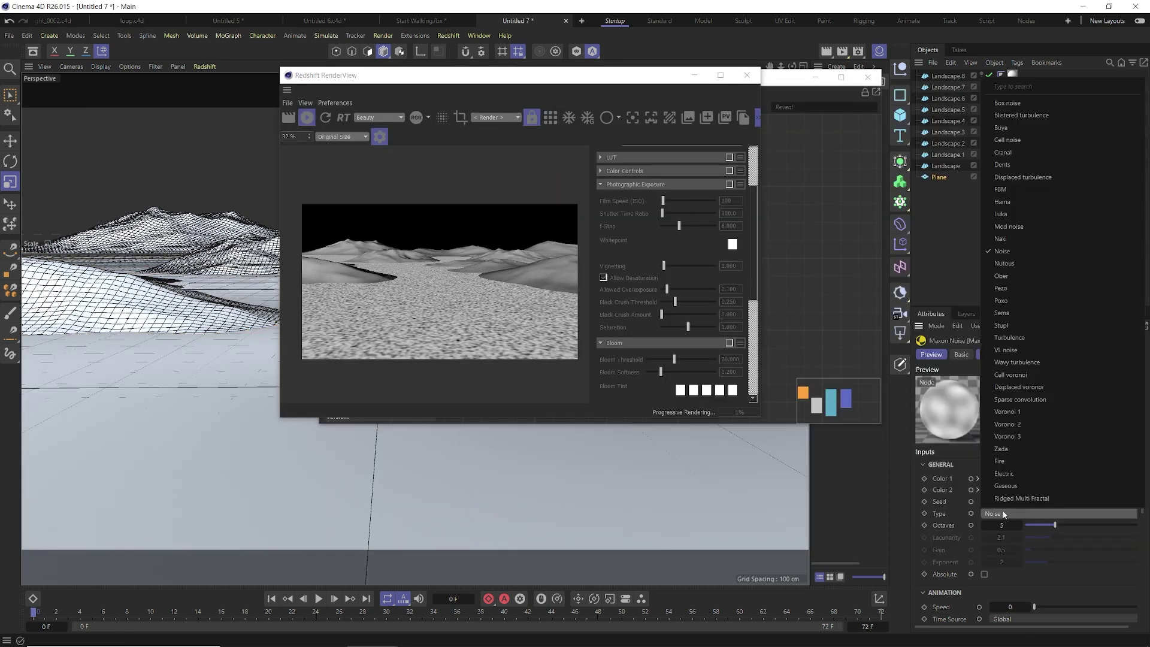
click(998, 191)
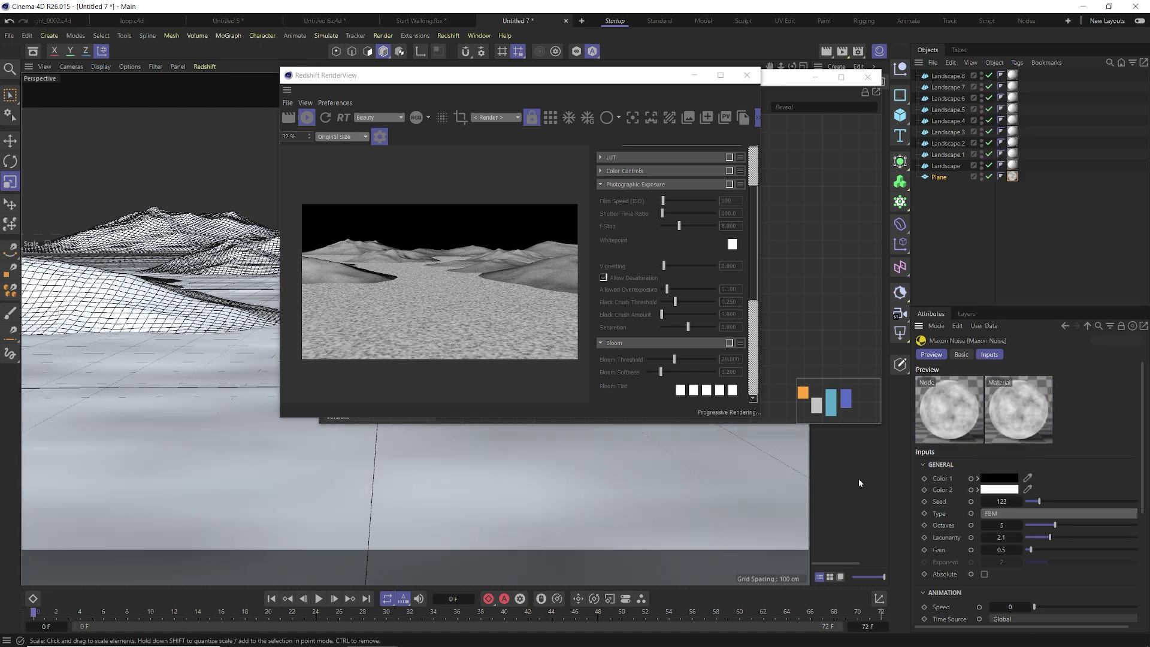
scroll(958, 529, down, 3)
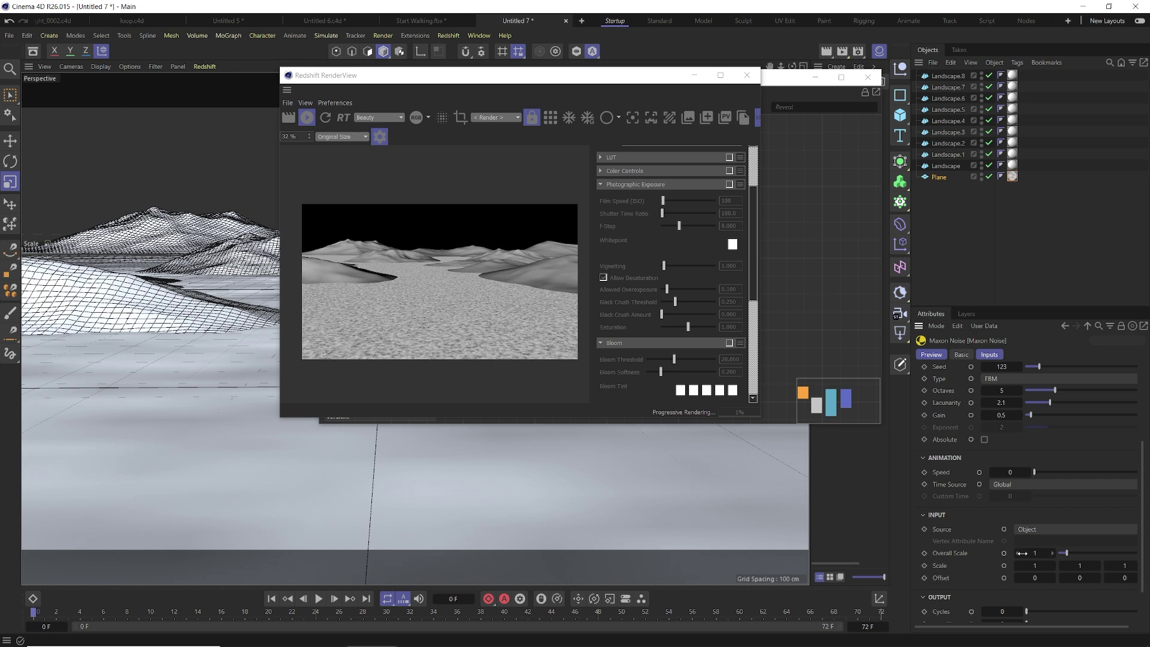
text(20)
key(Return)
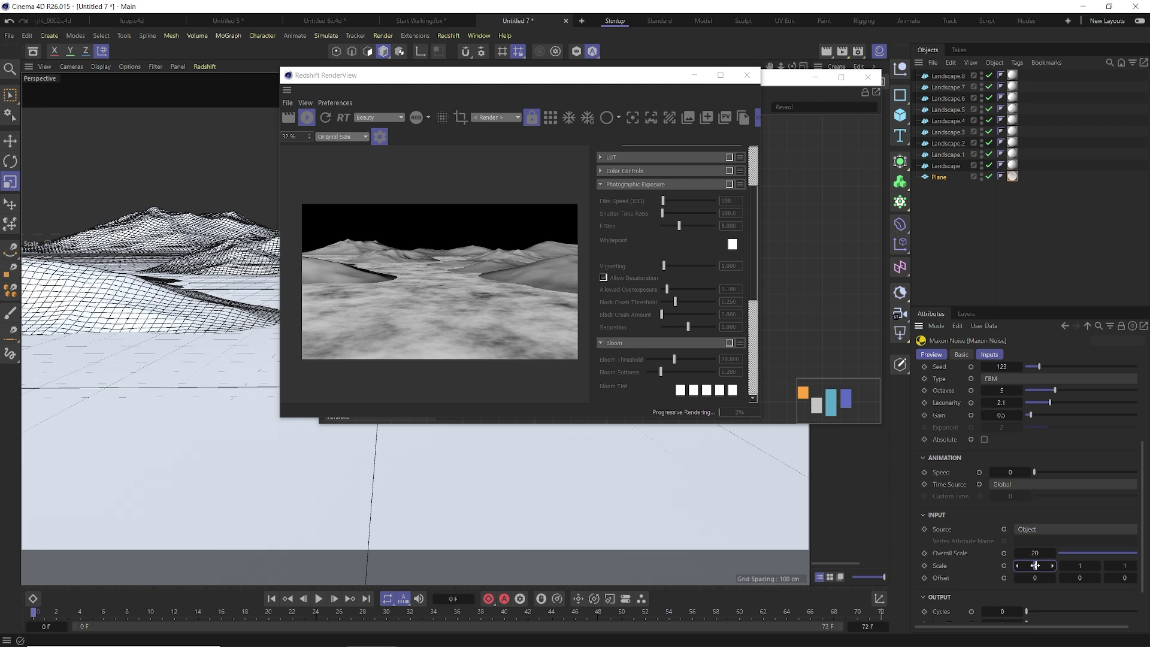
drag(1034, 565, 1045, 565)
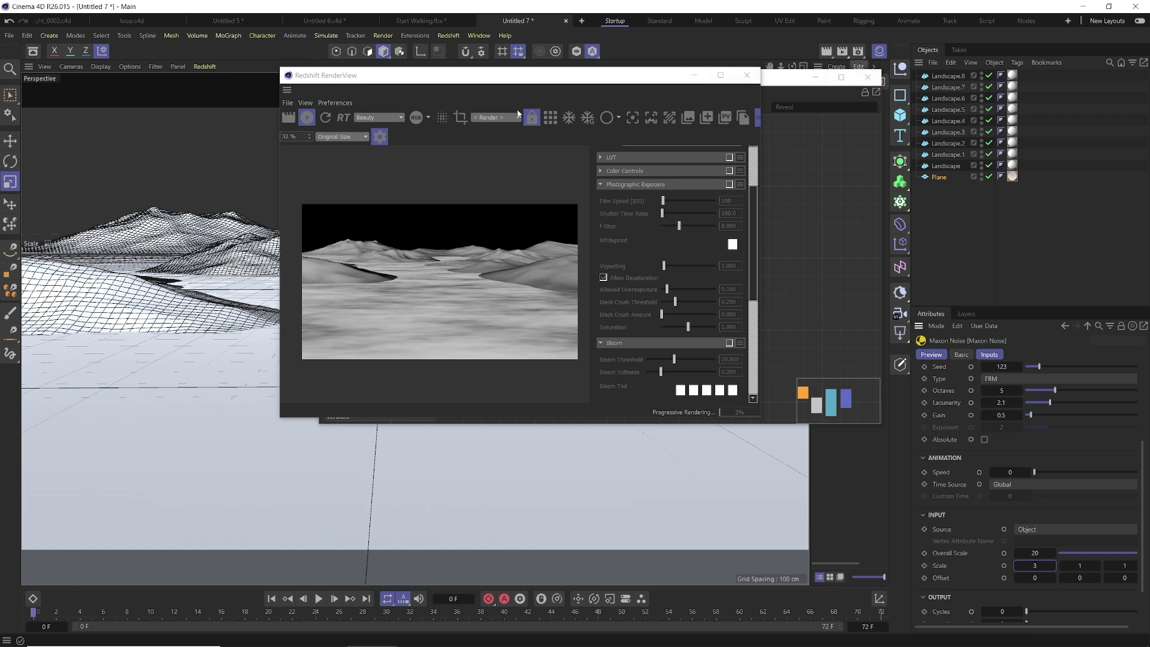
Turn off the Maxon Noise node's solo preview, check the render, and close the Node Editor
click(835, 167)
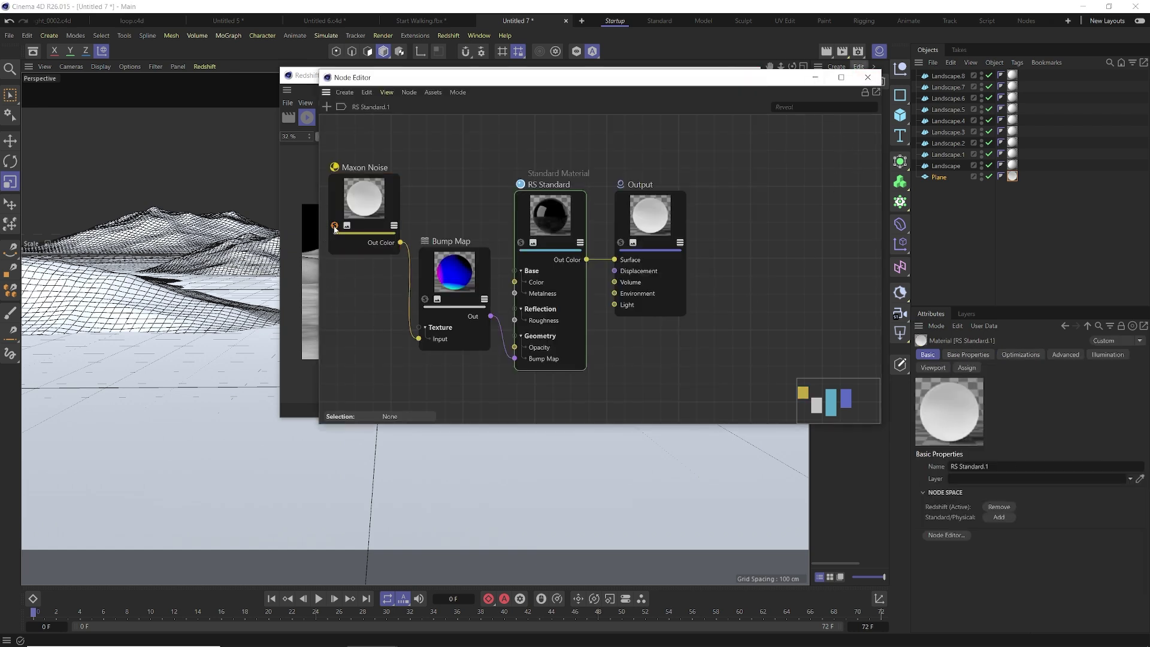
click(299, 187)
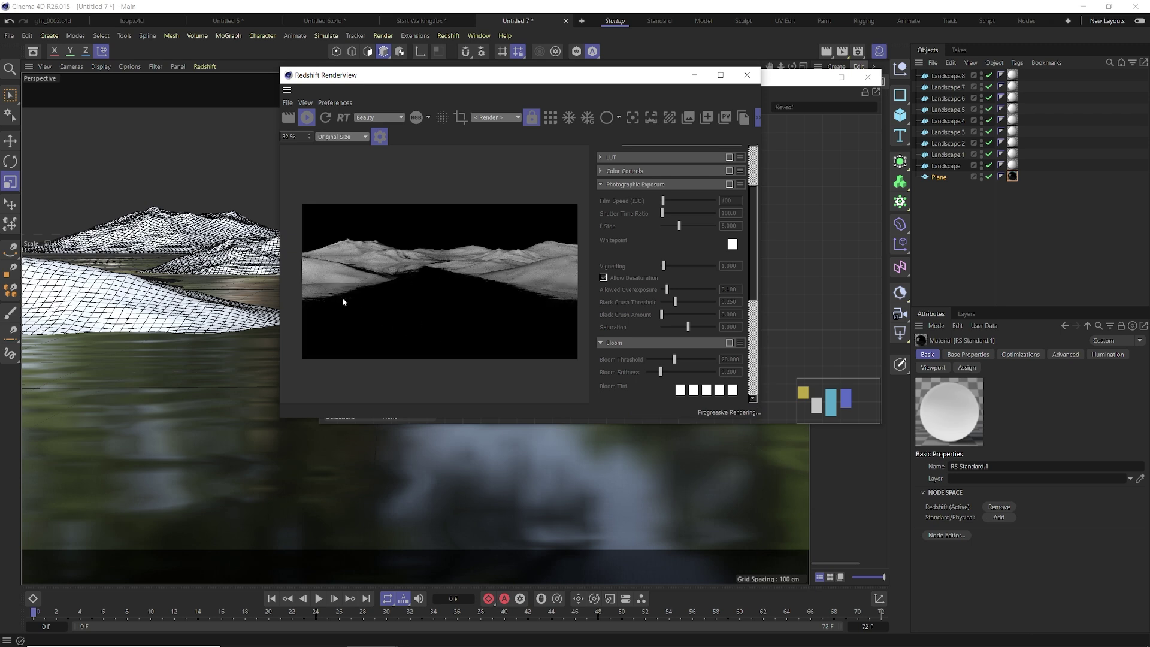
click(866, 78)
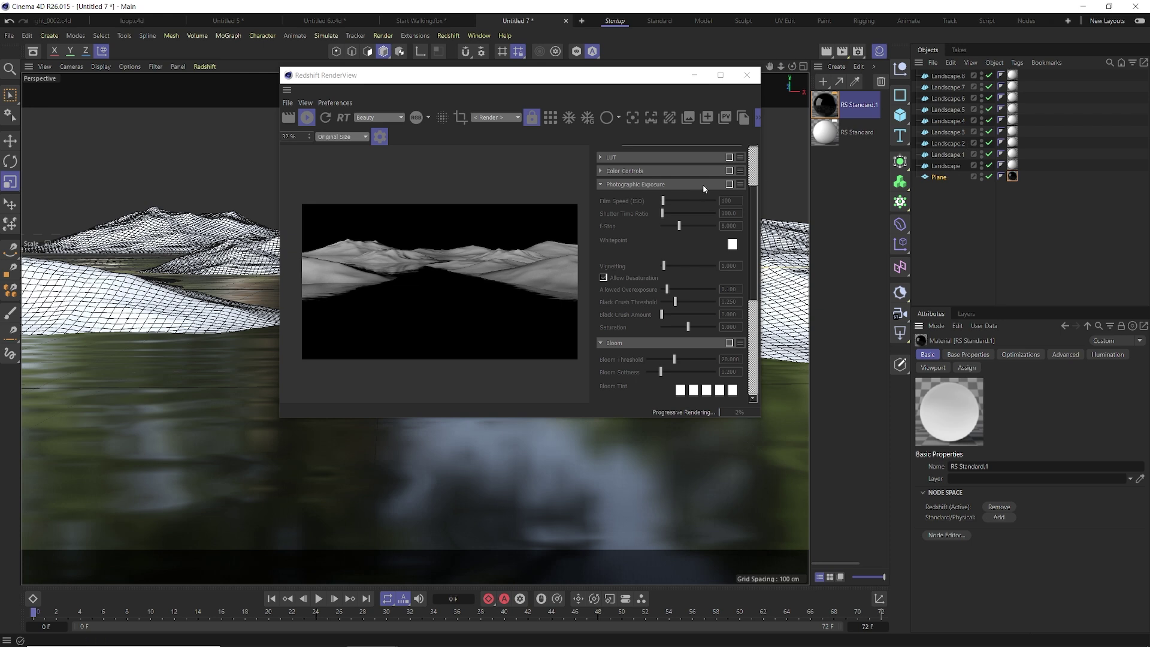
Set the bump map's height scale to 0.2 in the black RS Standard.1 material and close the Material Editor
double_click(823, 98)
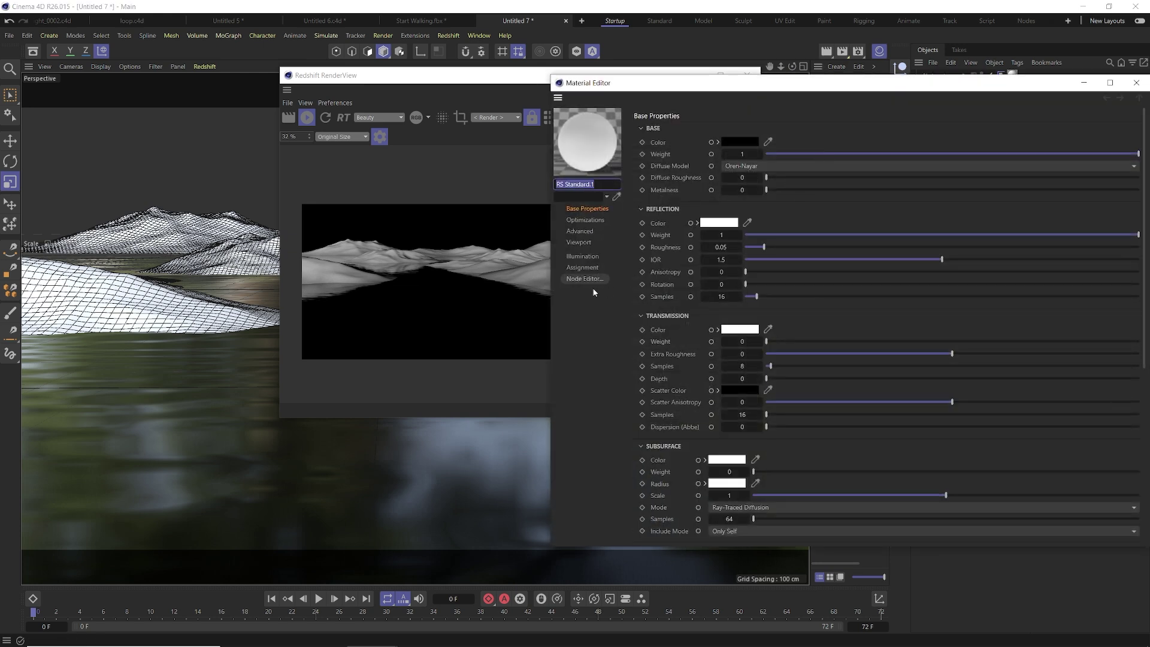
scroll(699, 360, down, 5)
scroll(699, 360, down, 3)
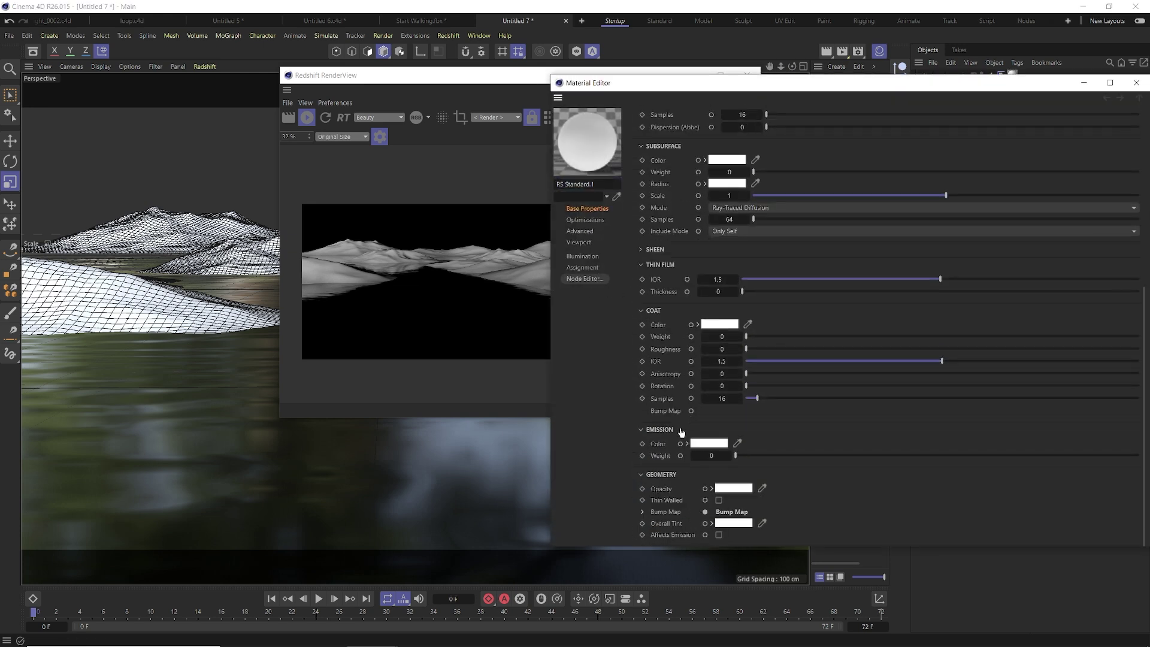
click(642, 513)
scroll(665, 470, down, 3)
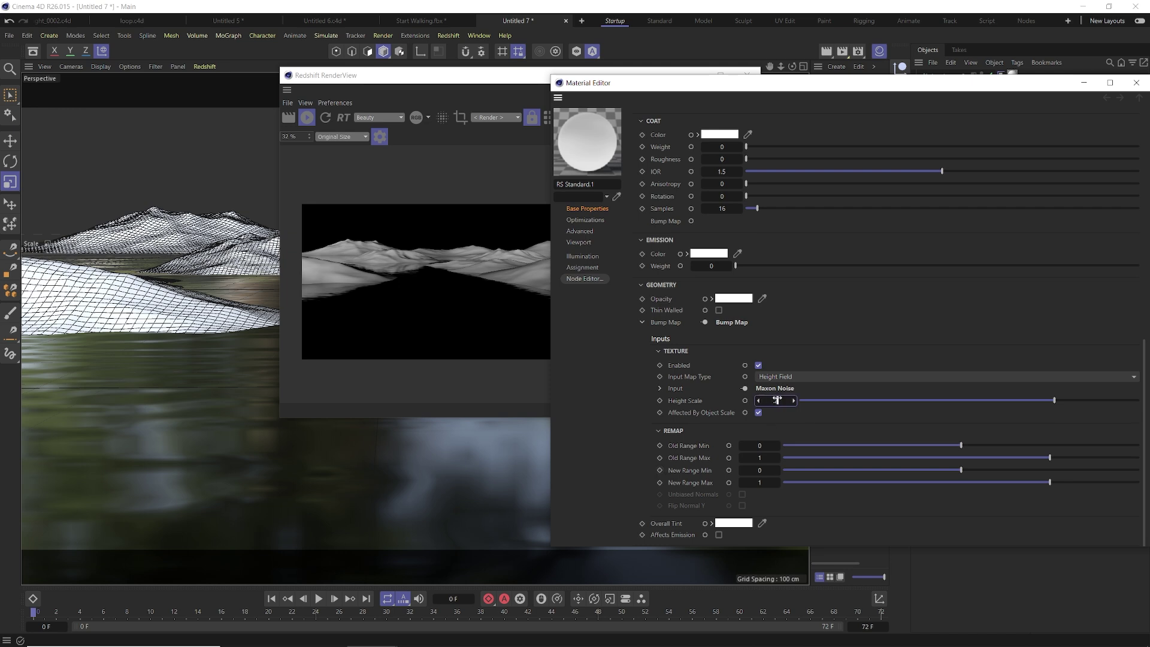
drag(776, 400, 766, 400)
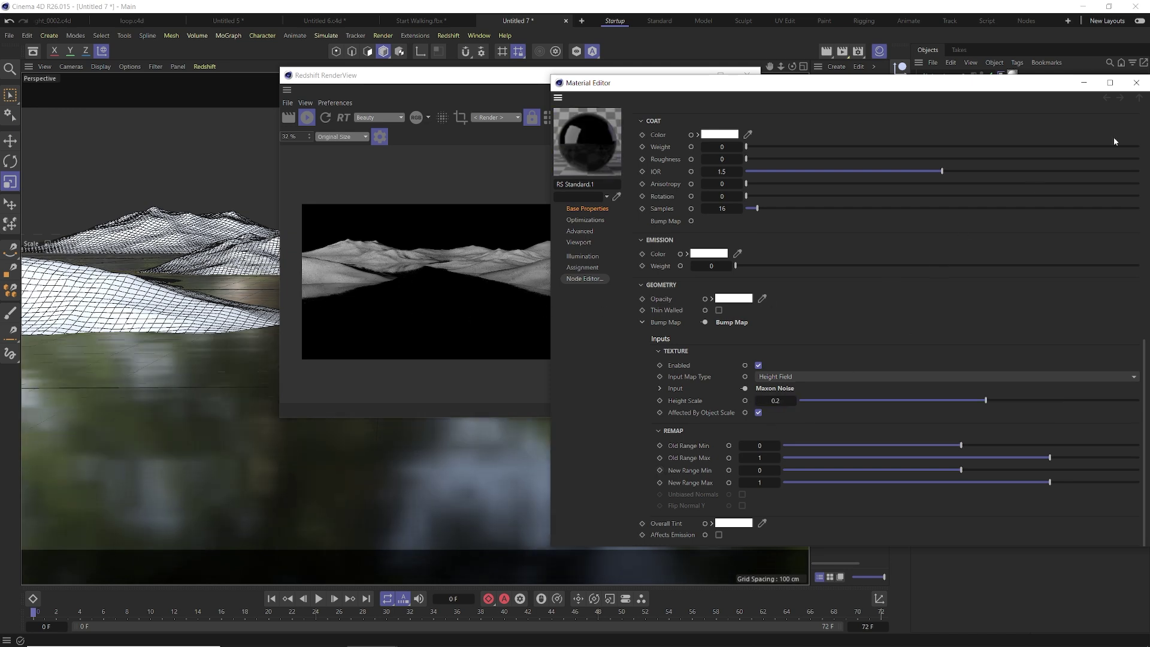
click(1135, 83)
Move the Redshift RenderView aside and add a Redshift dome light to the scene
click(744, 78)
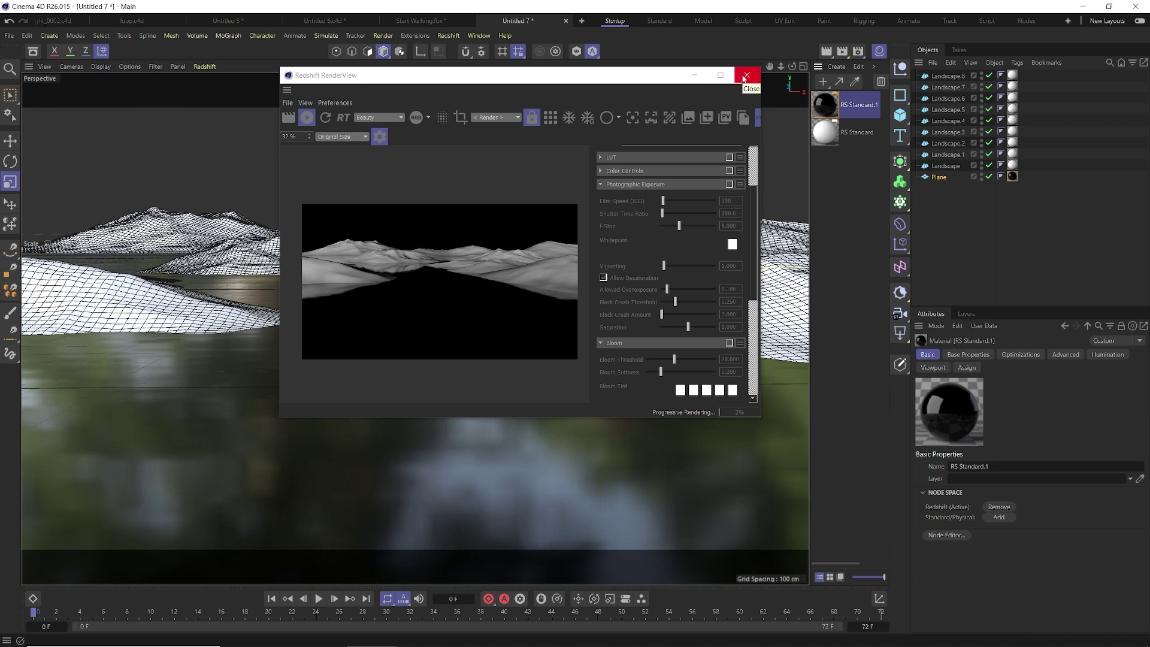
drag(545, 82, 369, 135)
click(448, 35)
mouse_move(465, 71)
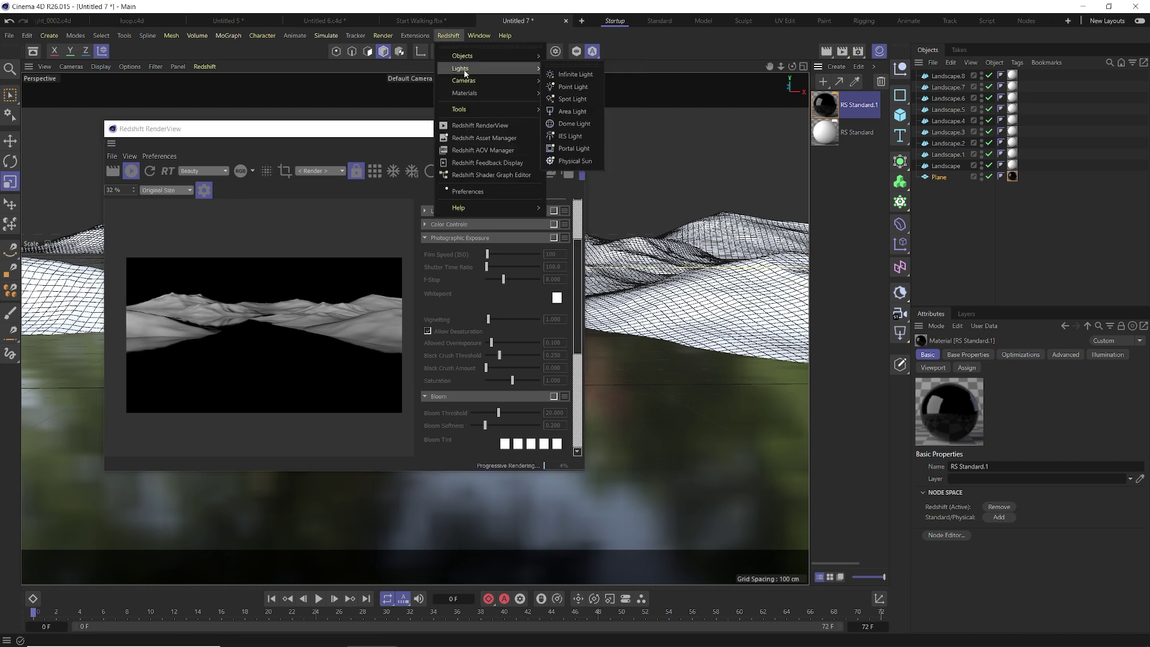
click(574, 123)
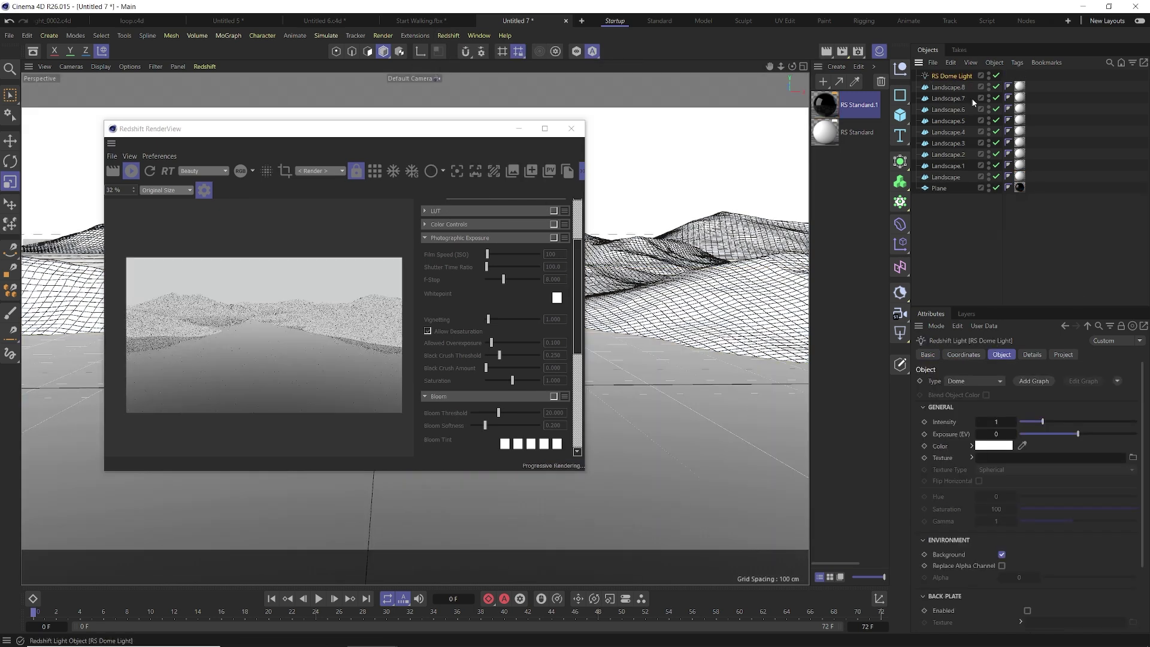
Load the night-sky-stars-horizon-scenery-8K-166.jpg image as the dome light's texture
click(1132, 457)
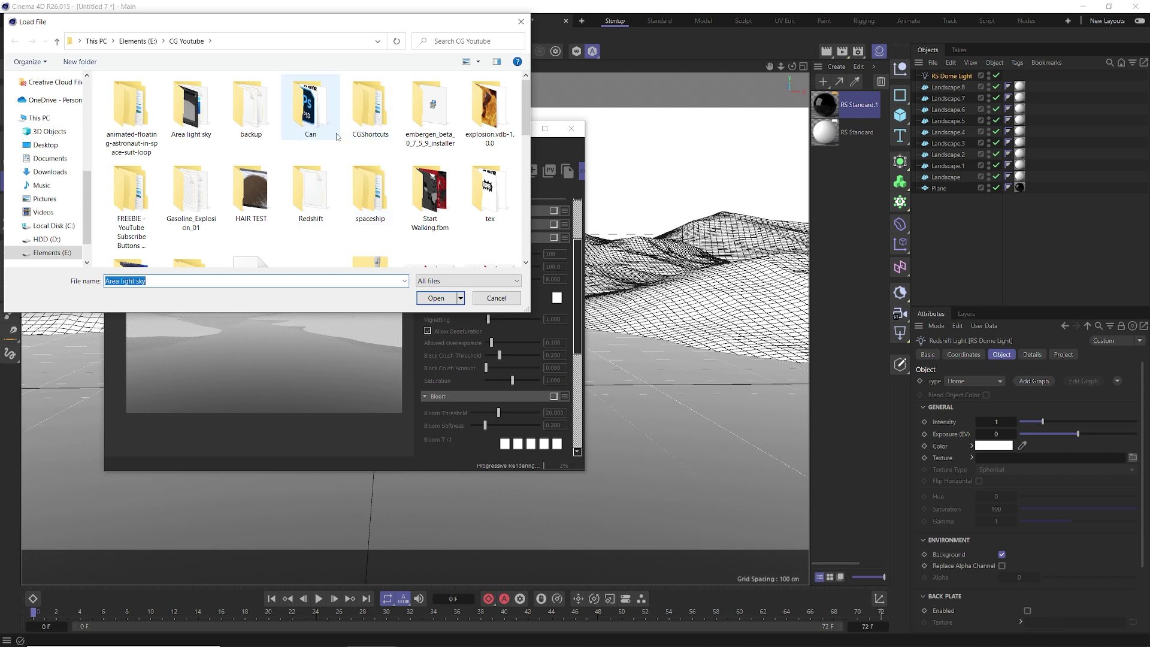
click(362, 114)
scroll(490, 155, down, 5)
click(490, 155)
click(436, 297)
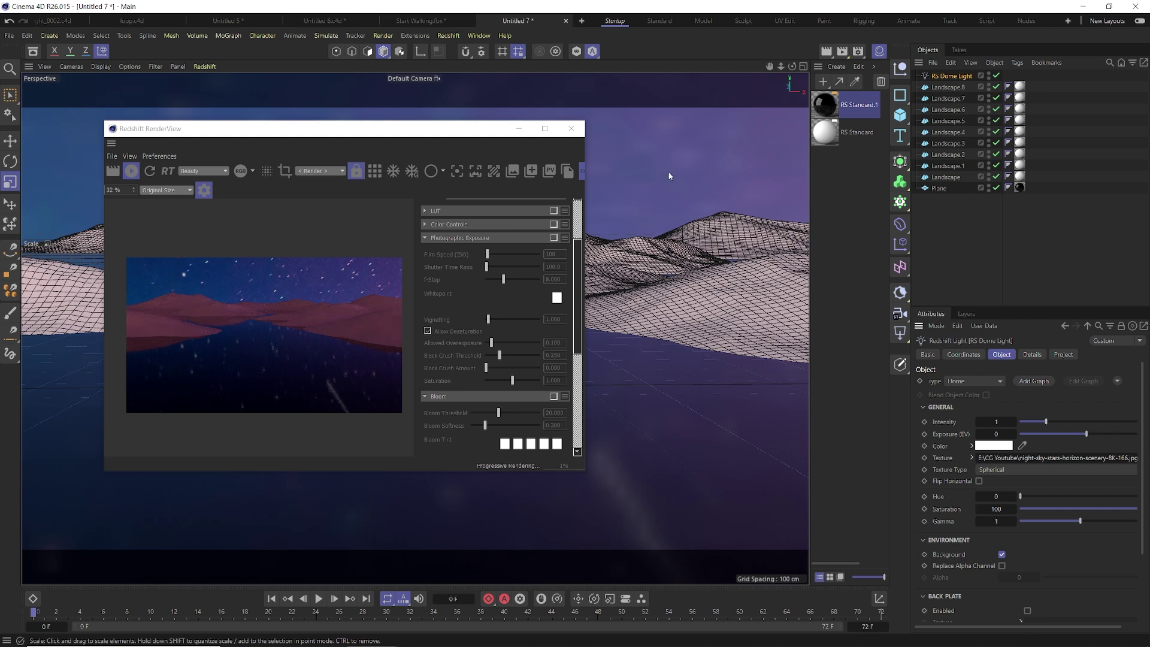
Enable the dome light's back-plate and give it the same night-sky image as the environment texture
scroll(969, 569, down, 3)
click(1026, 519)
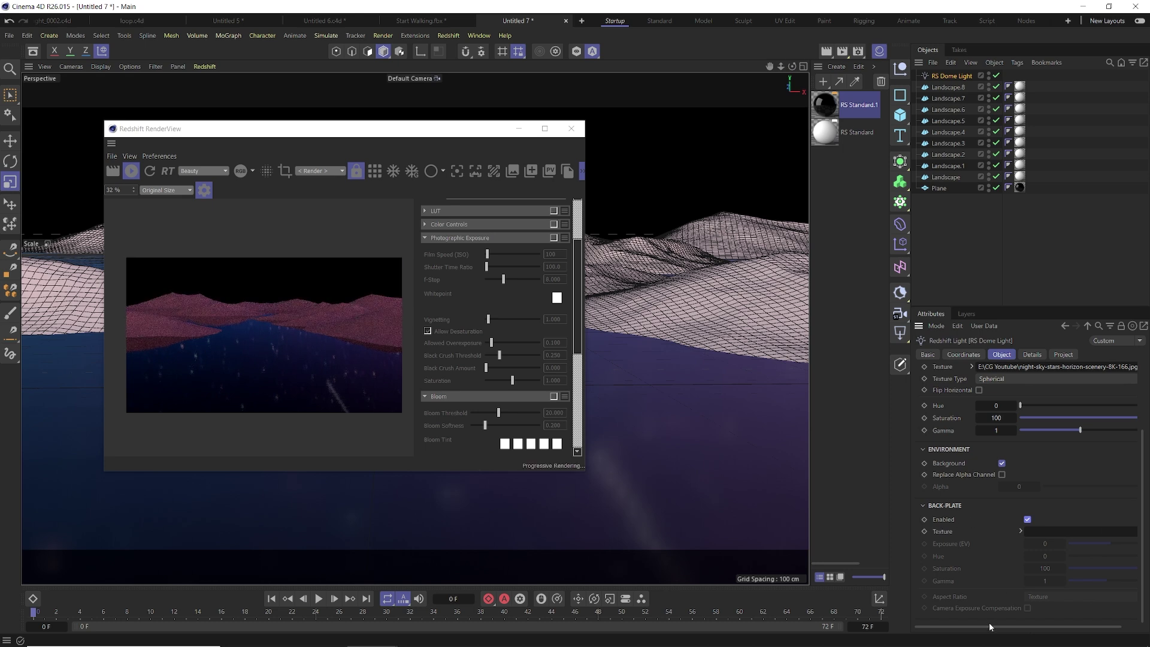
drag(1056, 367, 1077, 531)
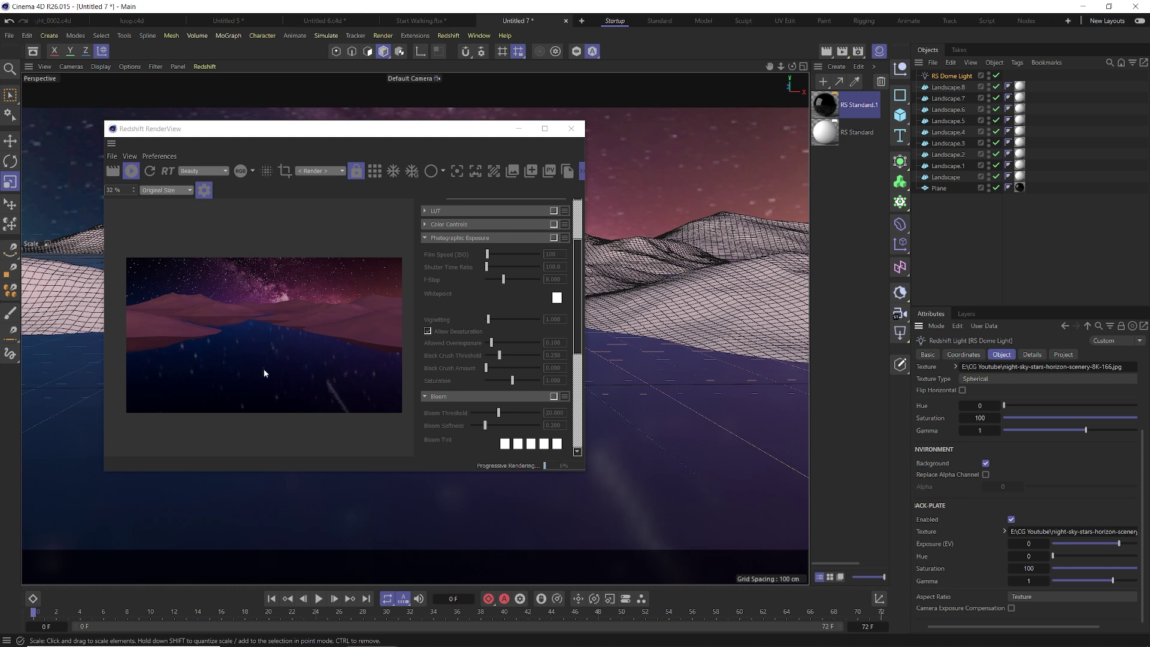
Delete the dome light and close the Redshift RenderView
key(Delete)
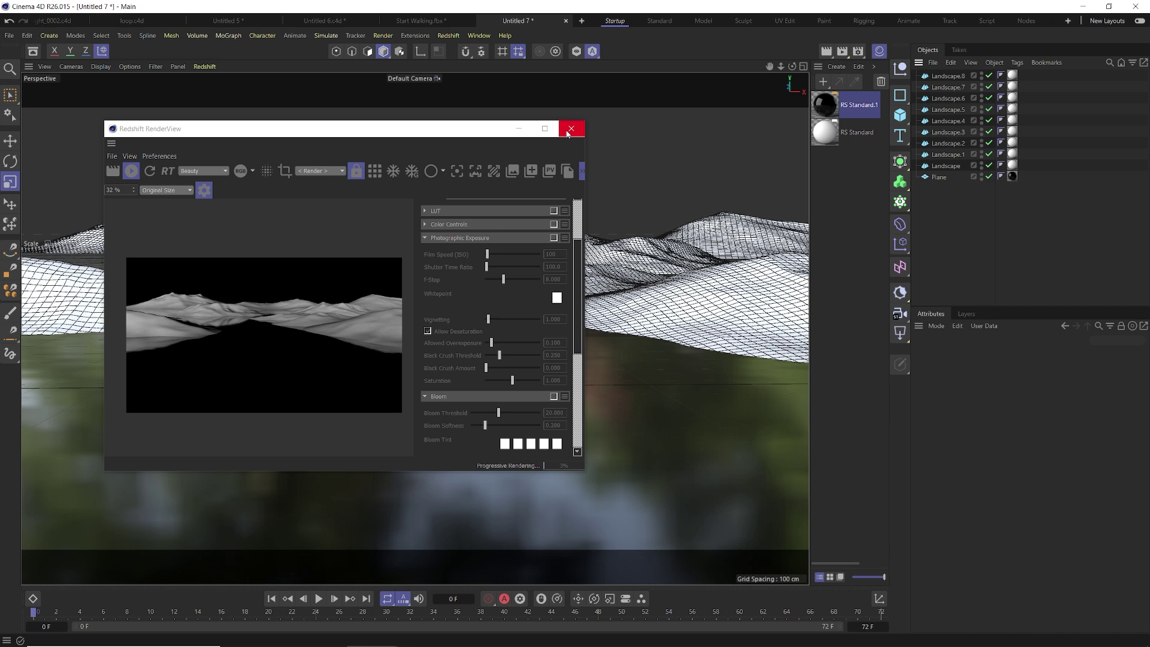
click(570, 128)
Add a Redshift area light and a Redshift camera, and look through the new camera
click(902, 334)
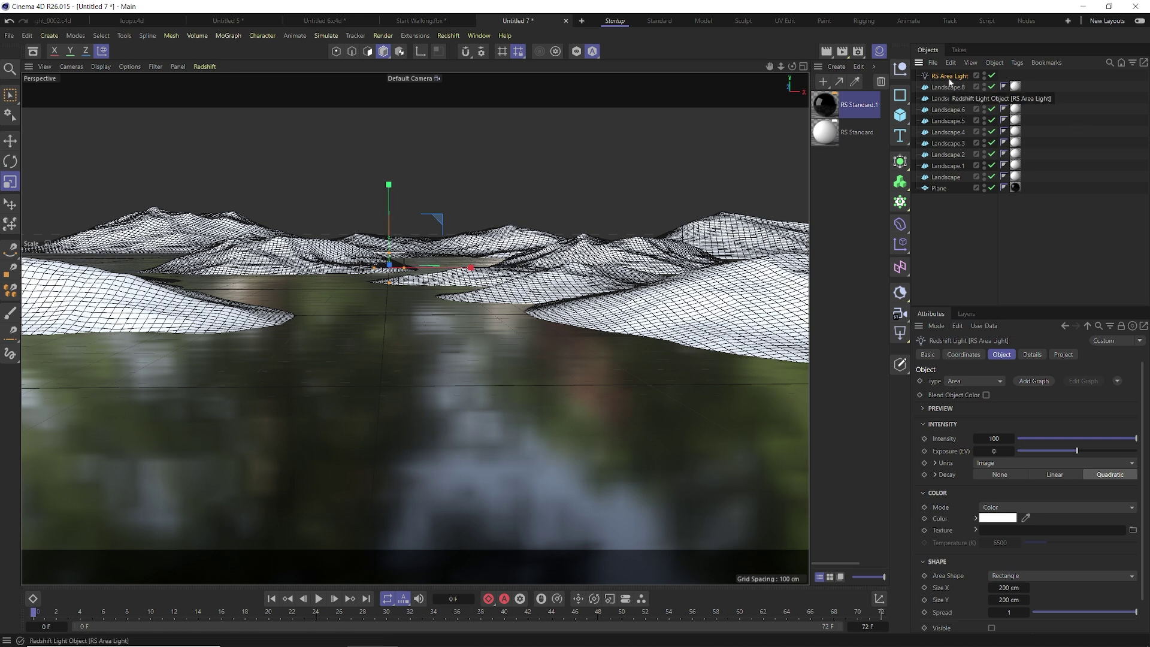
click(438, 88)
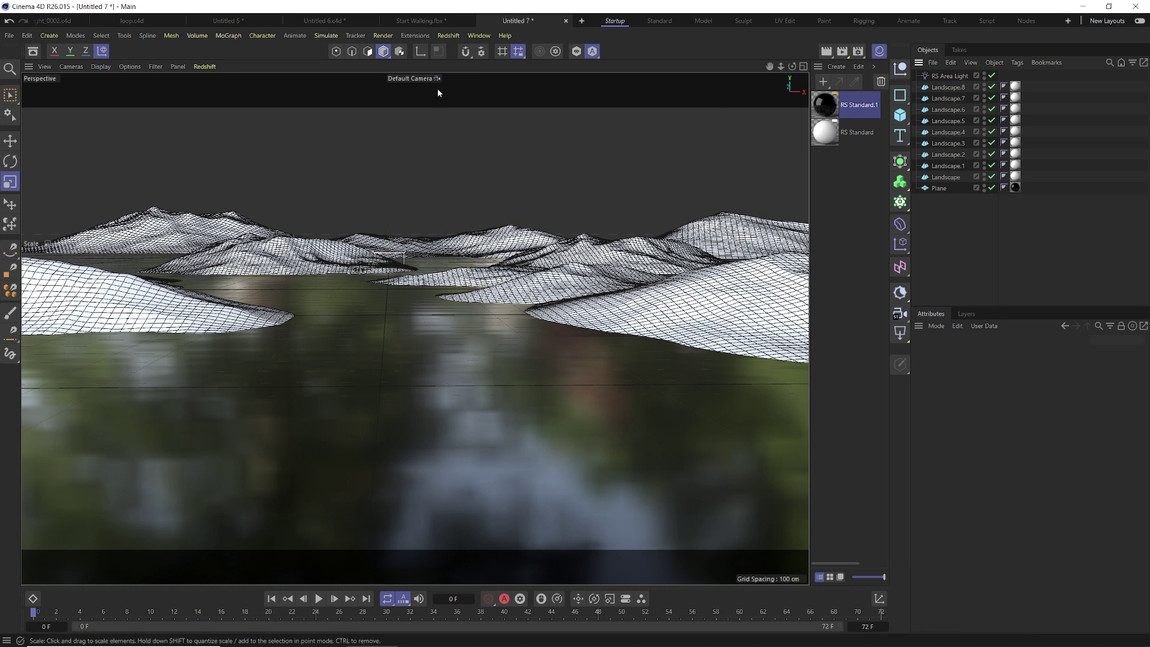
click(448, 35)
mouse_move(465, 80)
click(585, 83)
click(991, 76)
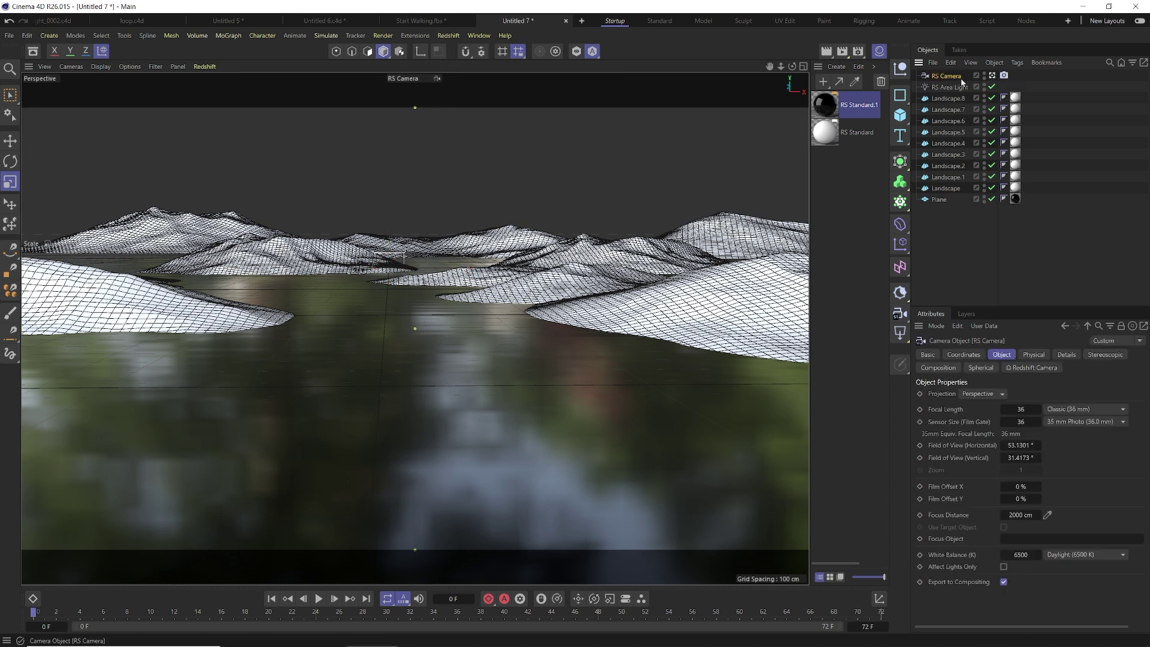
Add a Target tag to the area light and set RS Camera as its target object
click(947, 87)
right_click(941, 86)
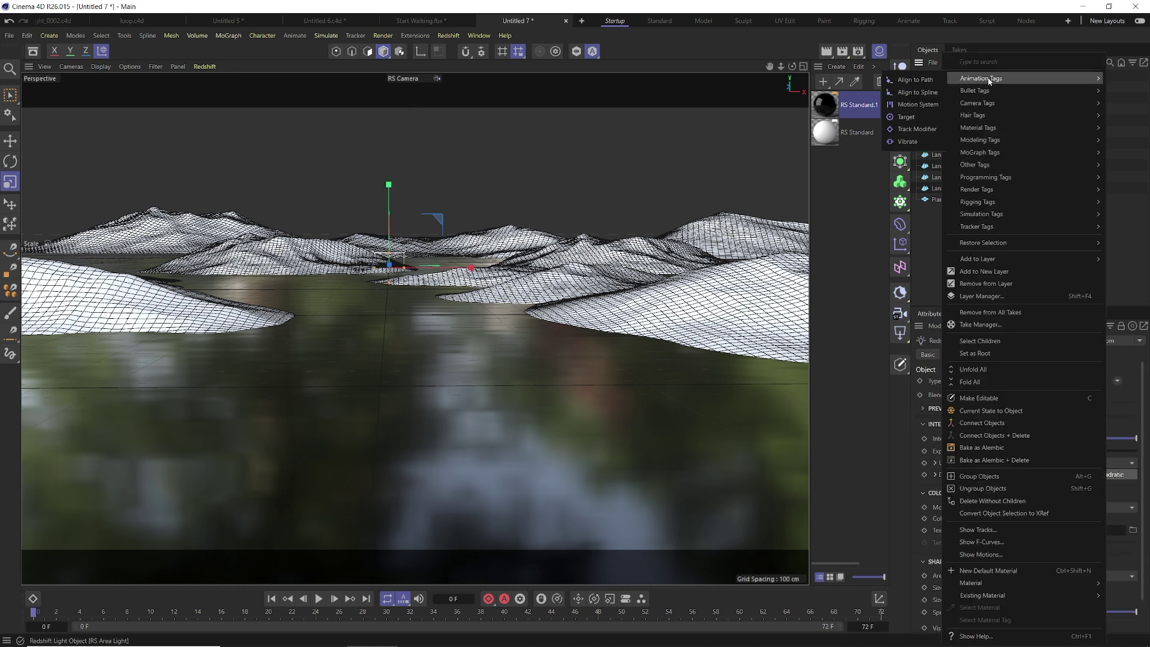
click(906, 117)
drag(957, 82, 1004, 382)
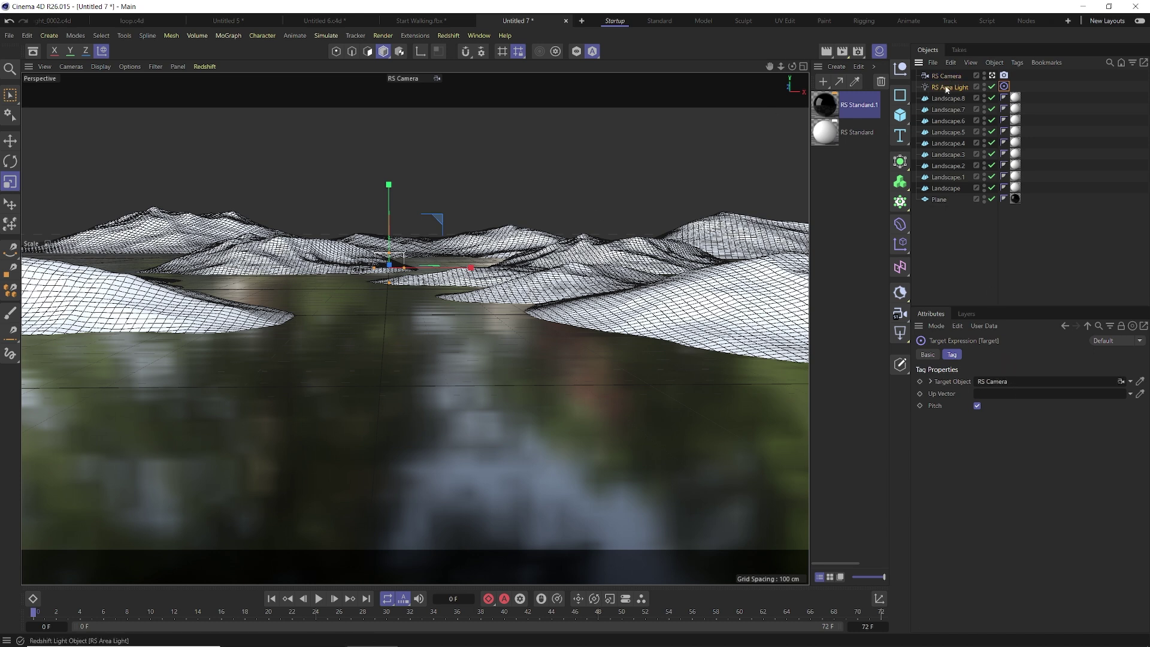
Raise the area light, move it far behind the mountains, and scale it up to about 3269 cm square
key(e)
drag(344, 222, 418, 211)
middle_click(412, 245)
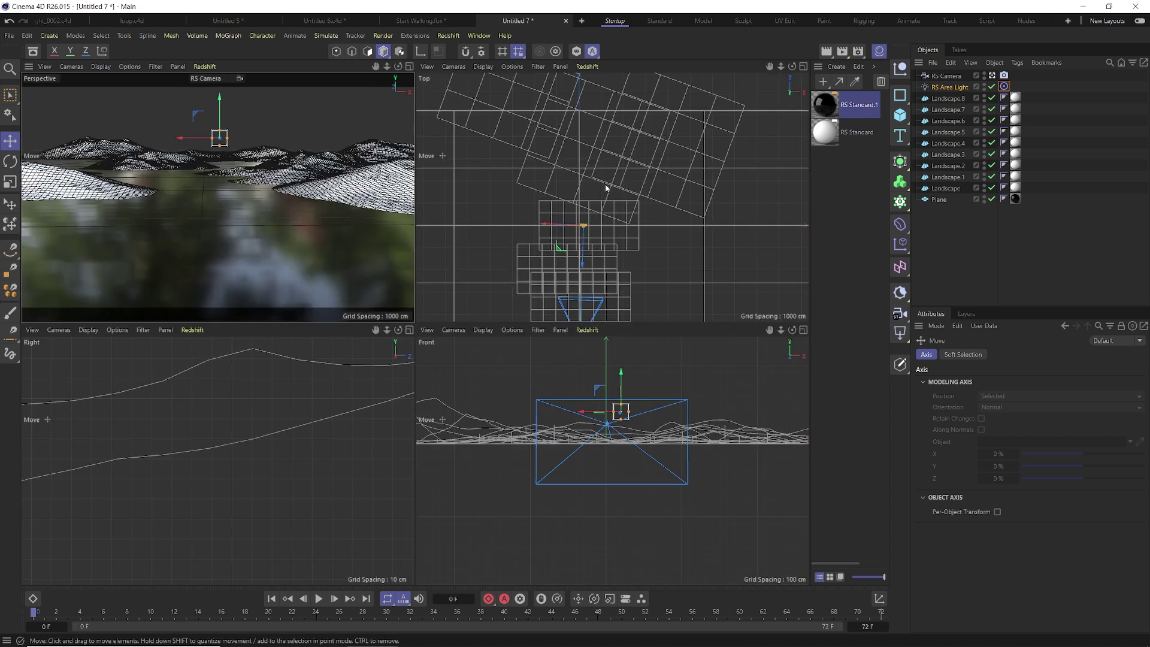
scroll(572, 266, down, 3)
drag(553, 274, 553, 183)
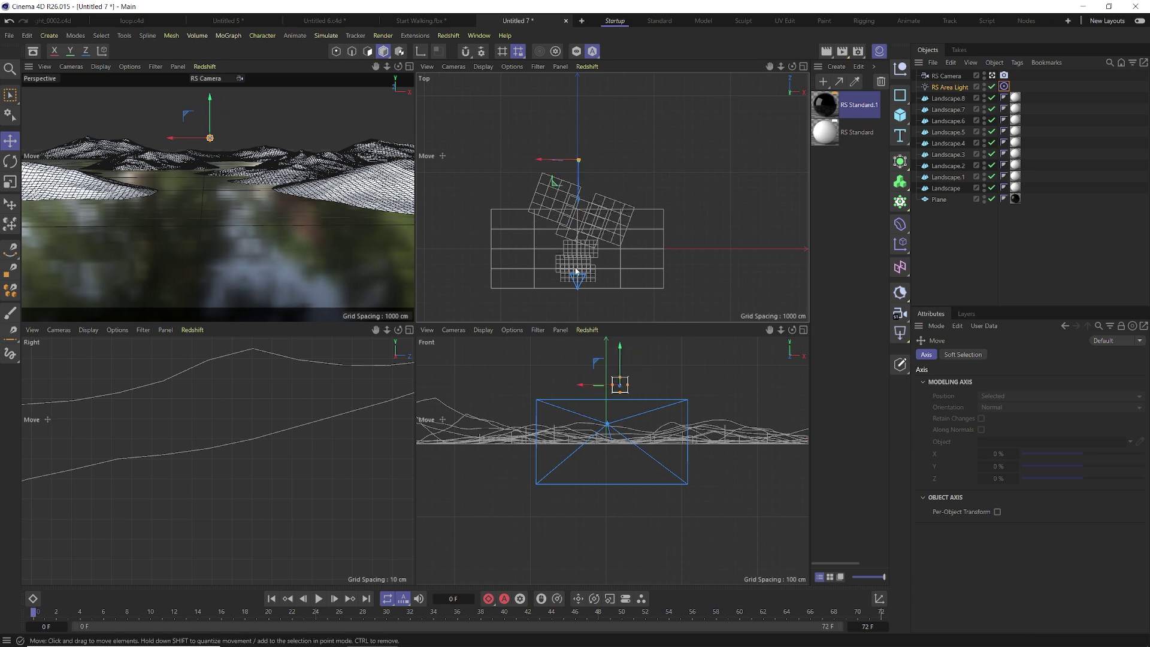
key(t)
drag(622, 386, 898, 384)
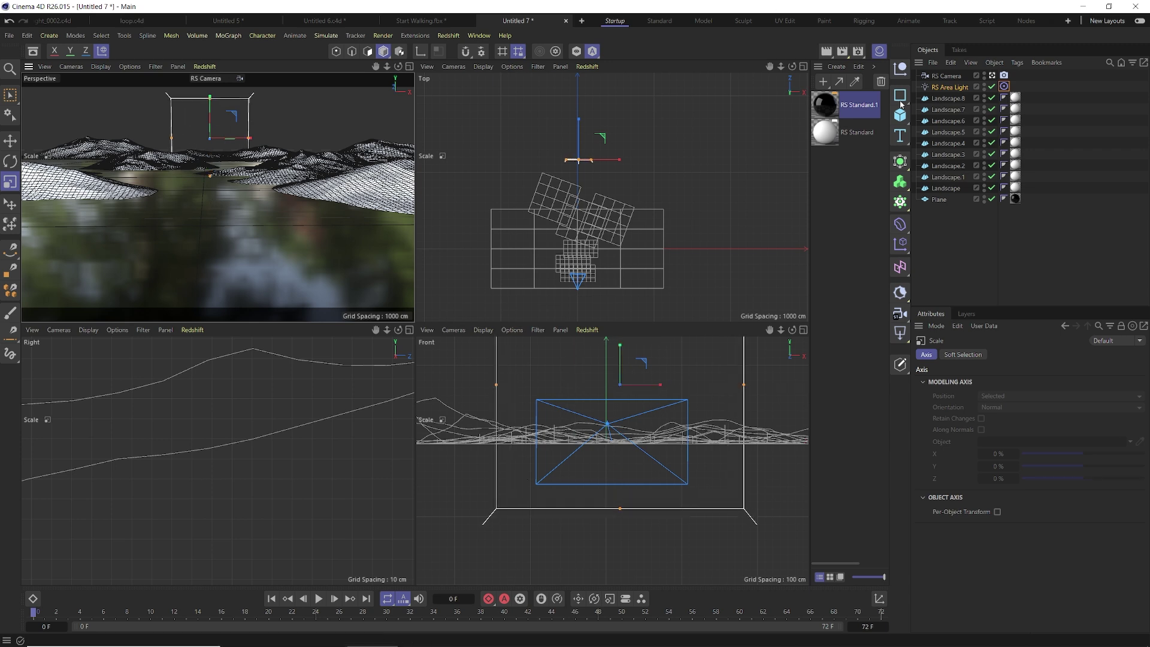
Set the area light's size to 16000 cm in X and 9000 cm in Y
click(949, 86)
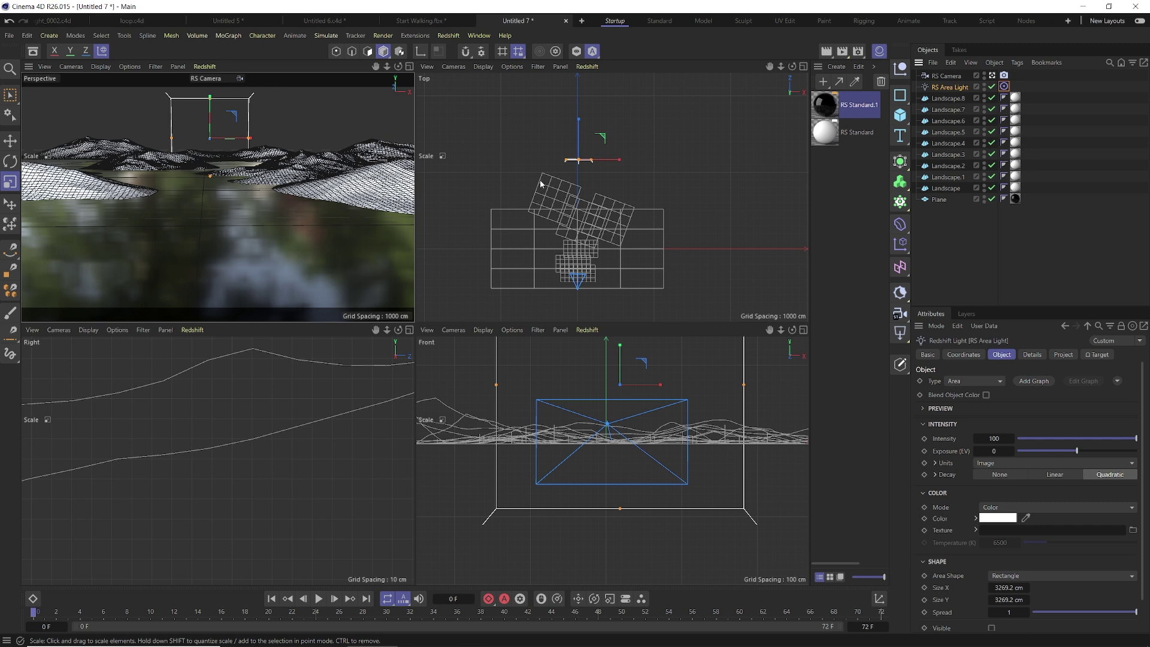
click(996, 599)
text(9000)
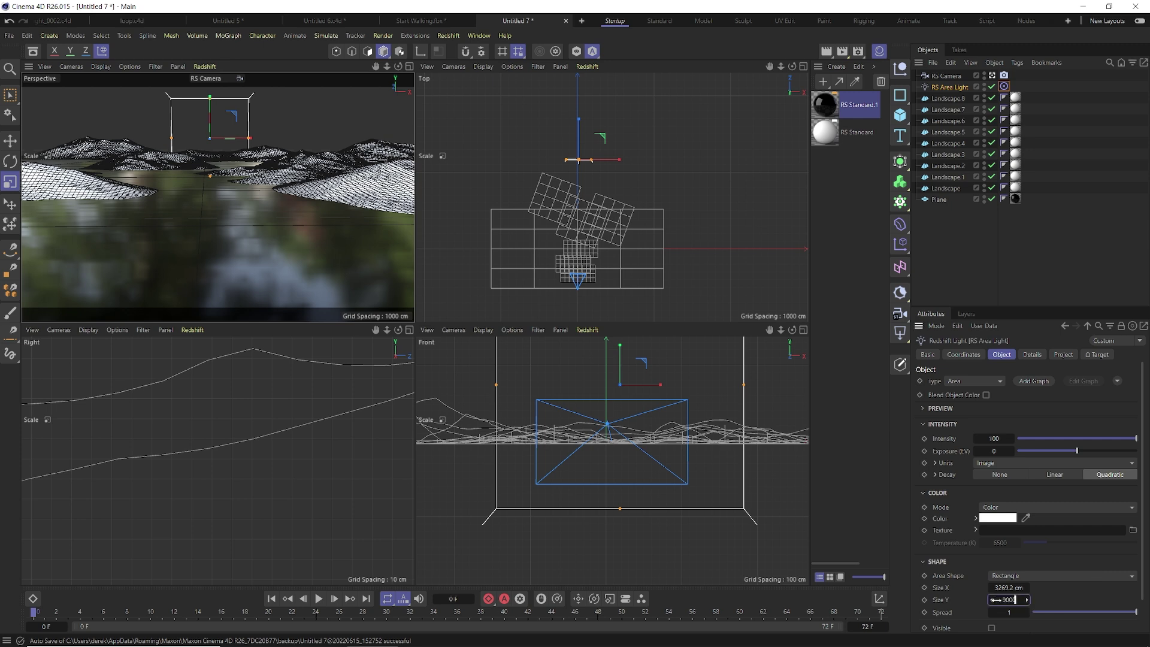
click(1001, 588)
text(16300)
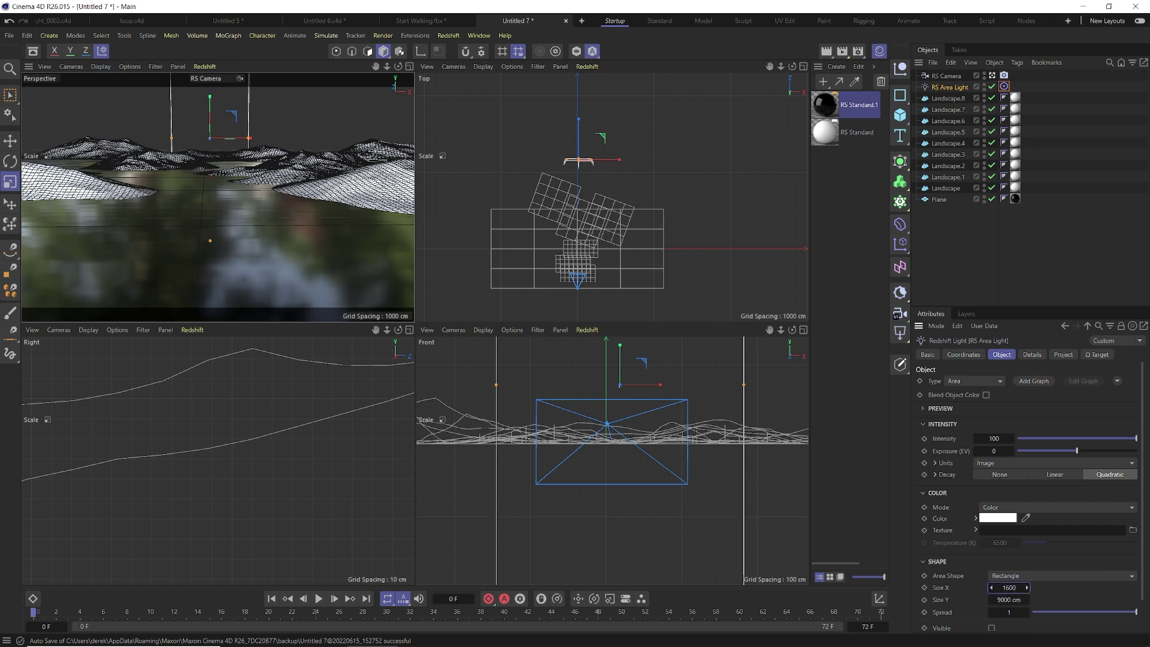
key(Return)
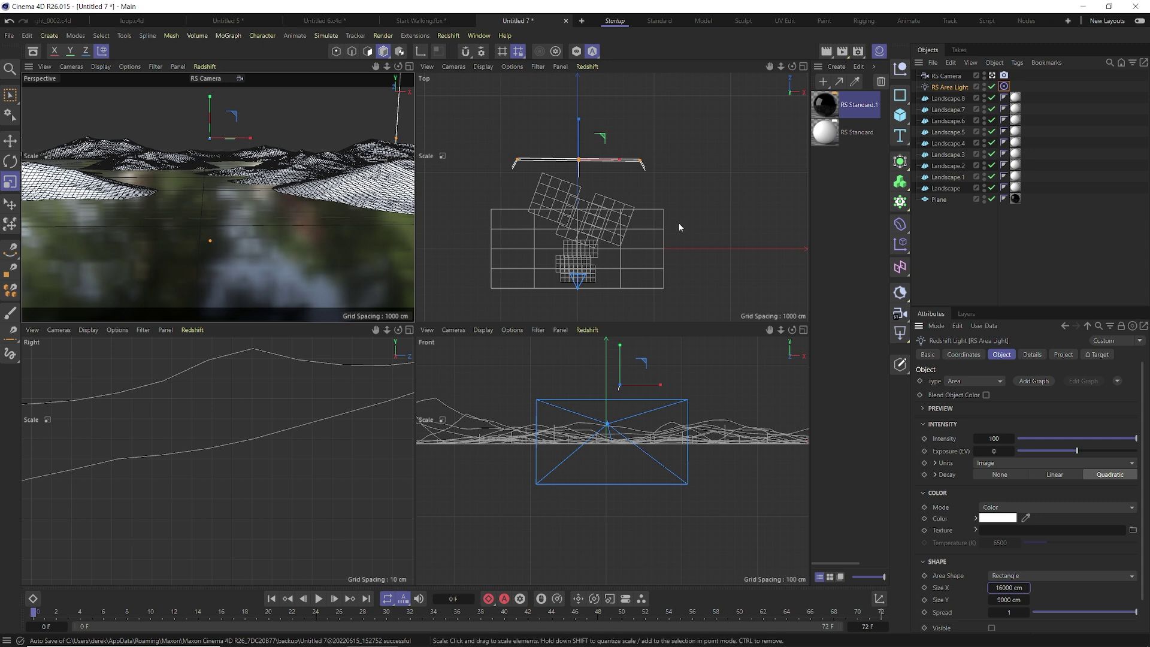
Reposition the area light above the mountains in the camera view and enlarge it to about 19581 by 11014 cm
click(237, 131)
key(e)
click(237, 131)
drag(237, 131, 200, 111)
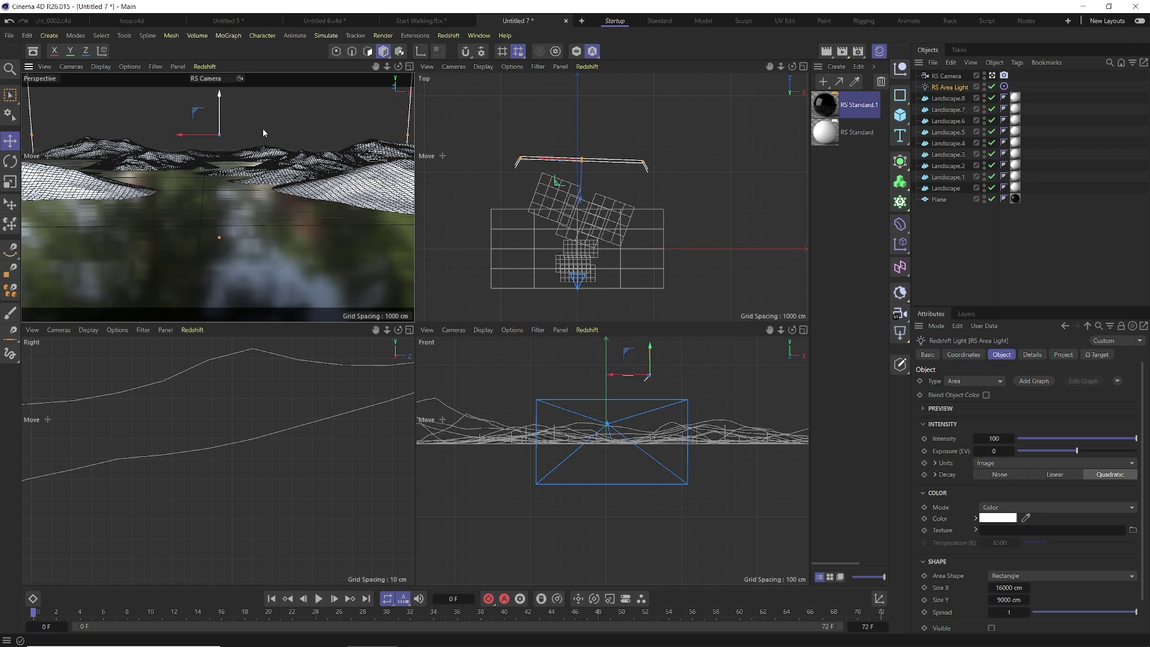
key(t)
drag(361, 113, 424, 98)
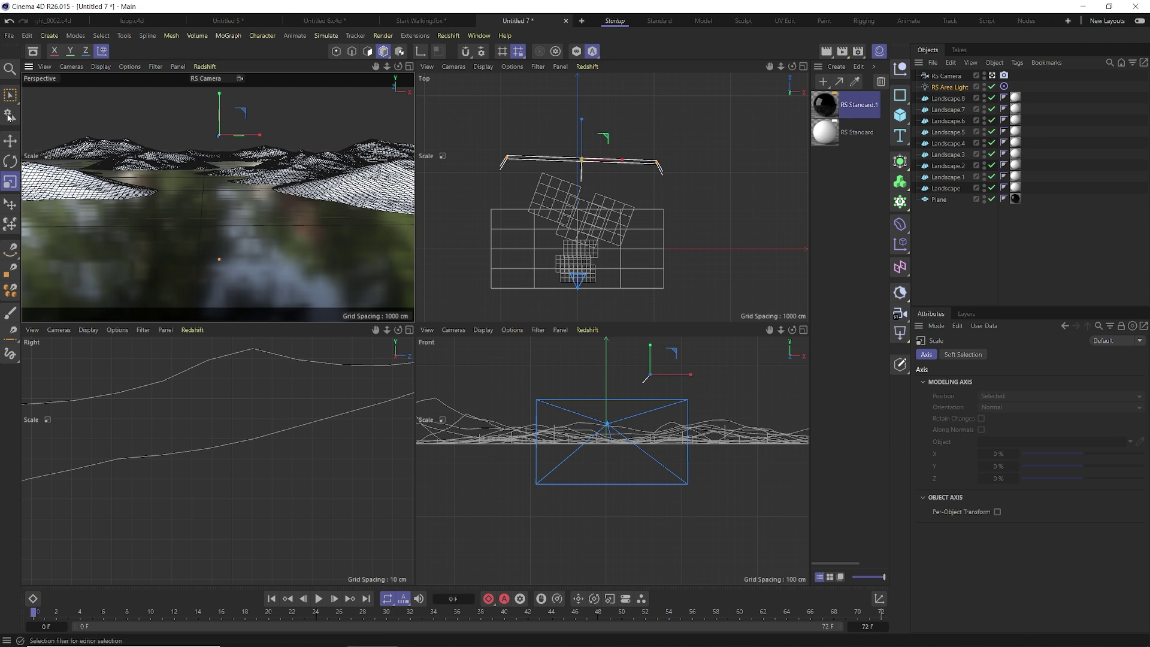
key(e)
key(w)
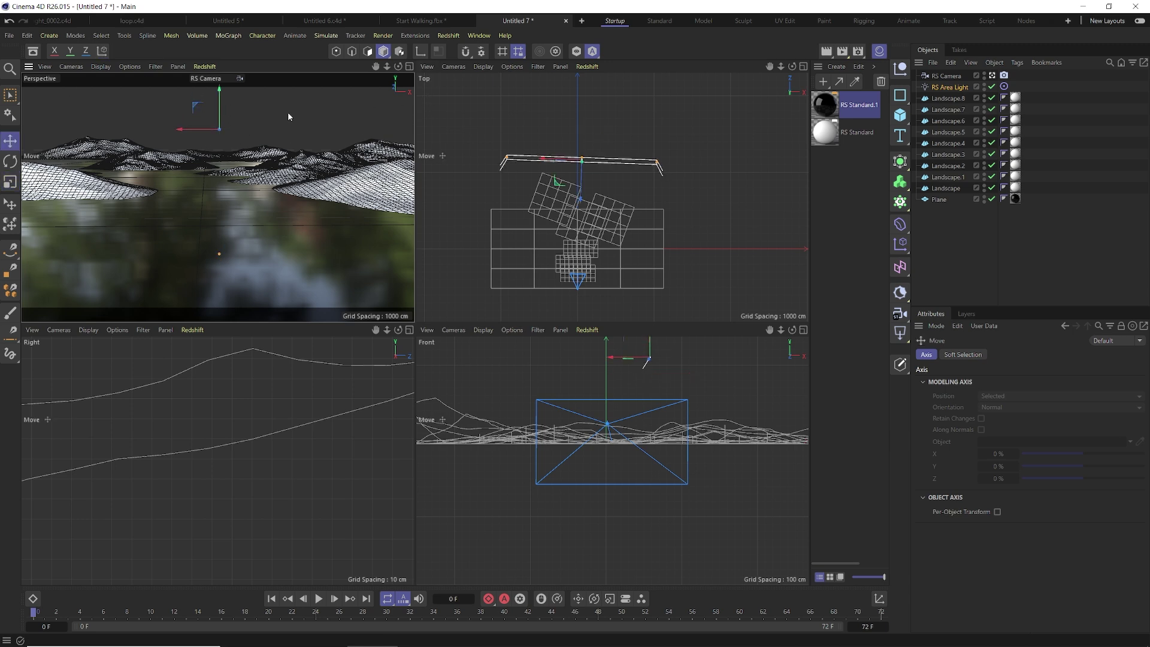
click(969, 88)
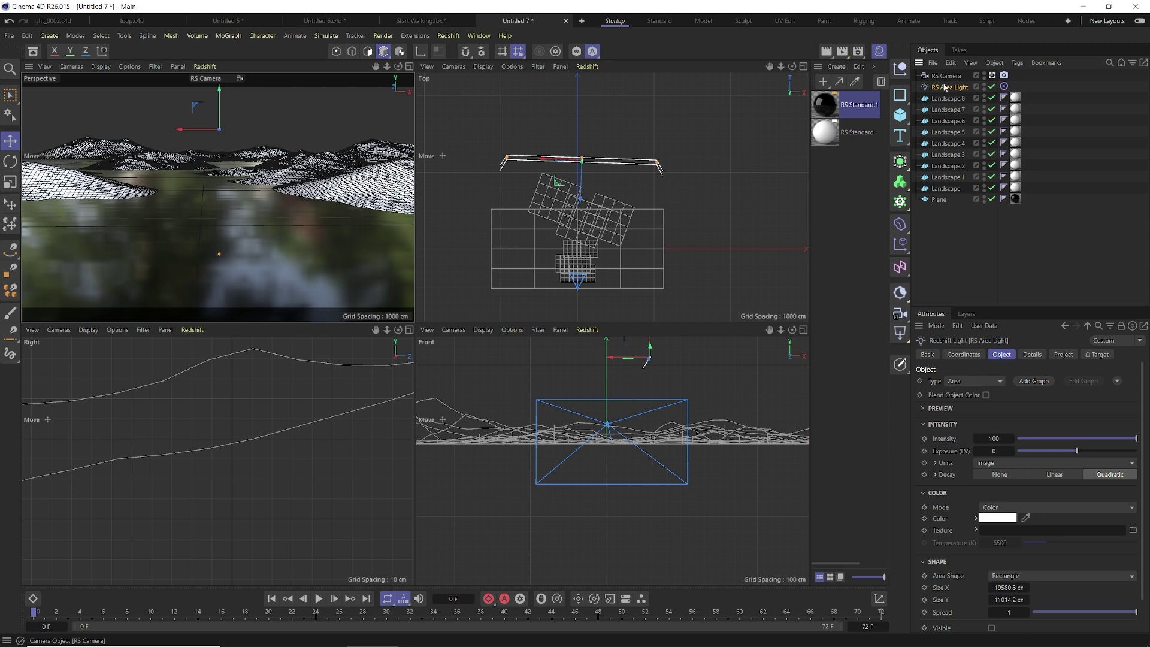
Open the Redshift RenderView to render the scene live and place its window clear of the attribute settings
click(449, 36)
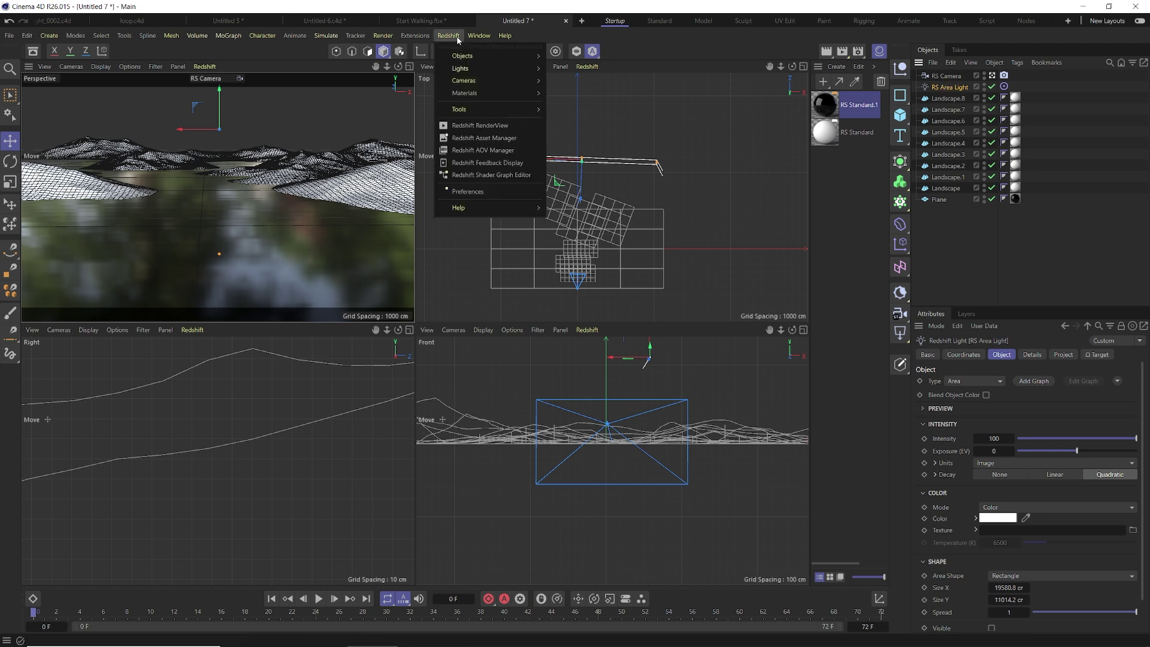
click(480, 125)
drag(663, 115, 455, 102)
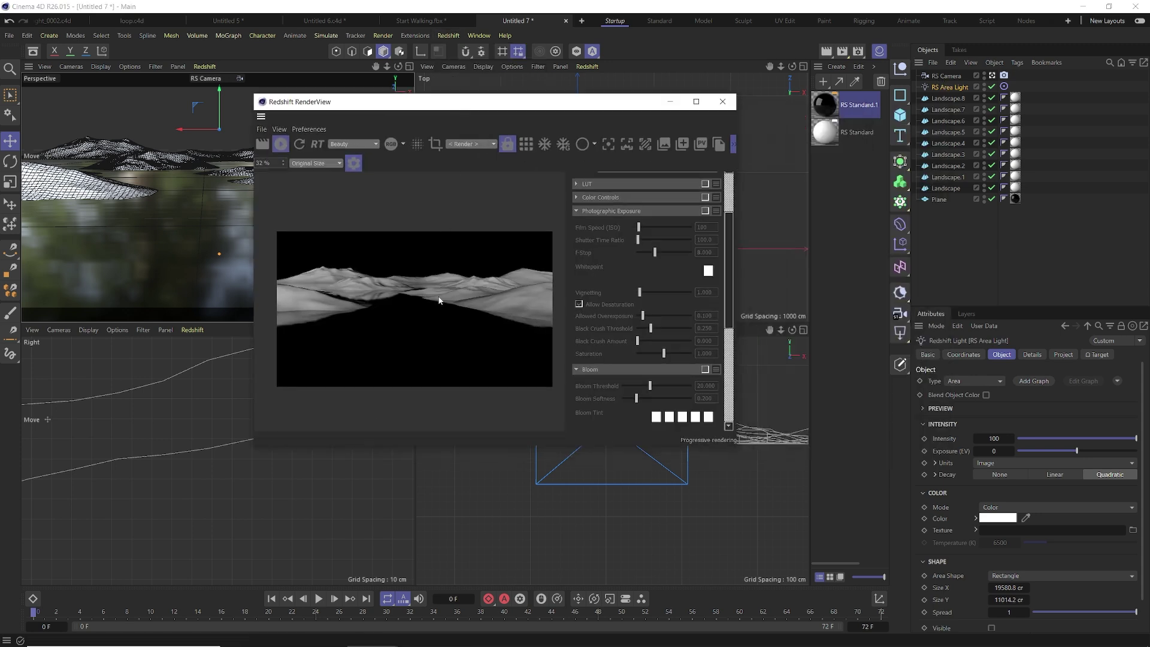
Set the RS Area Light's intensity to 1
click(948, 89)
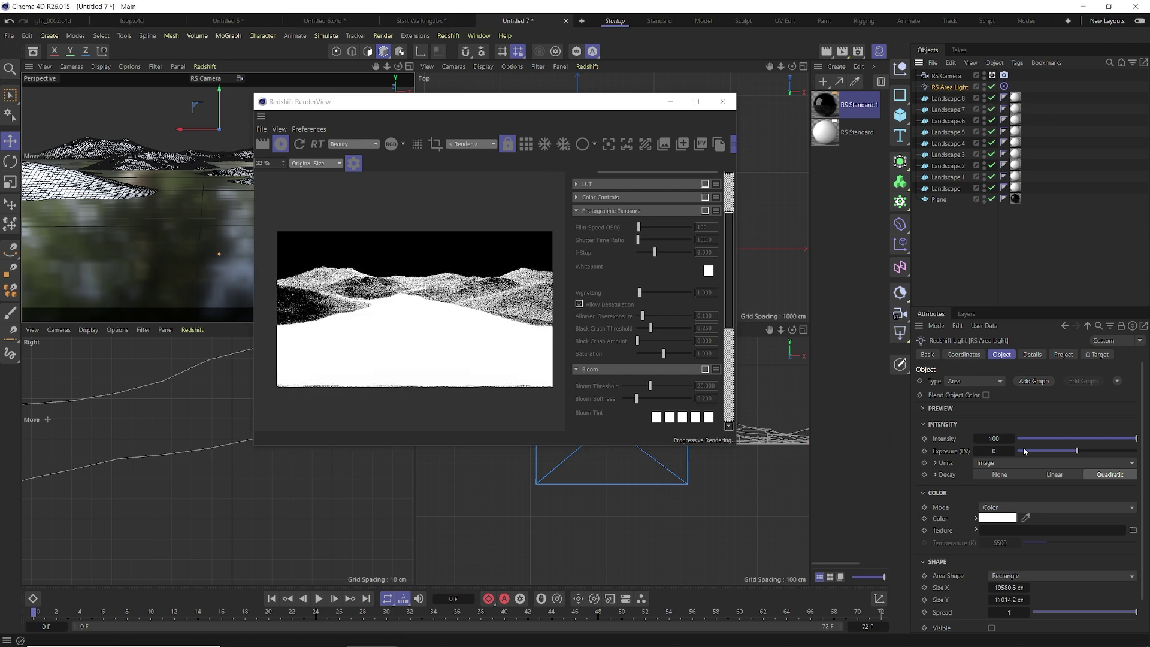
scroll(947, 584, down, 1)
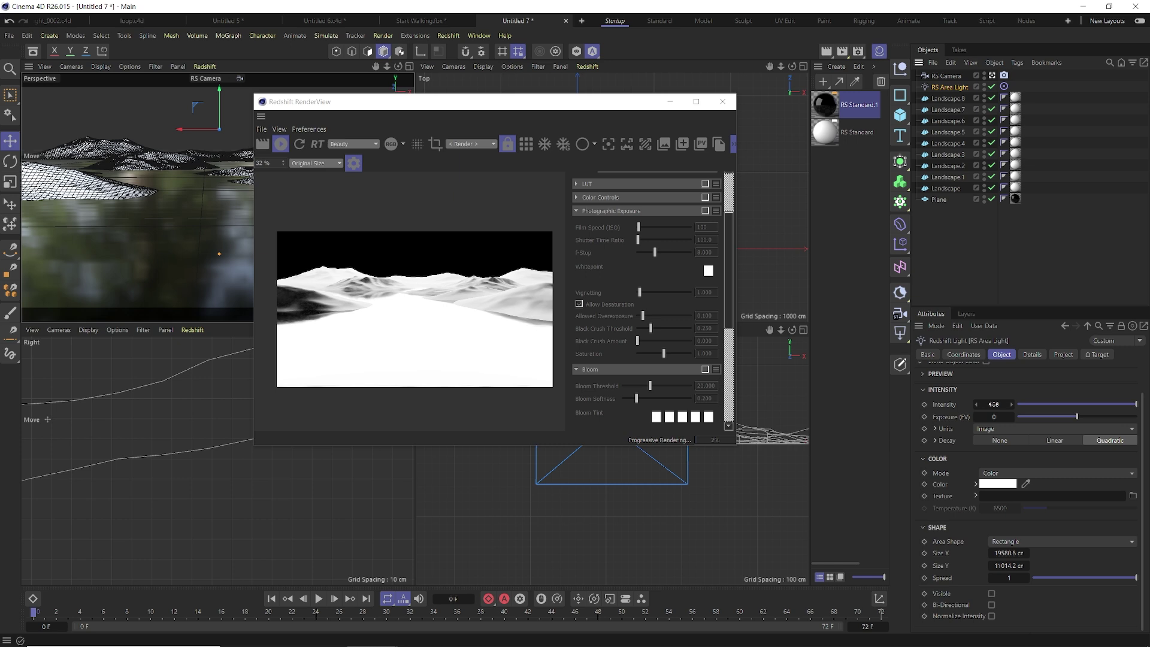
drag(993, 404, 993, 404)
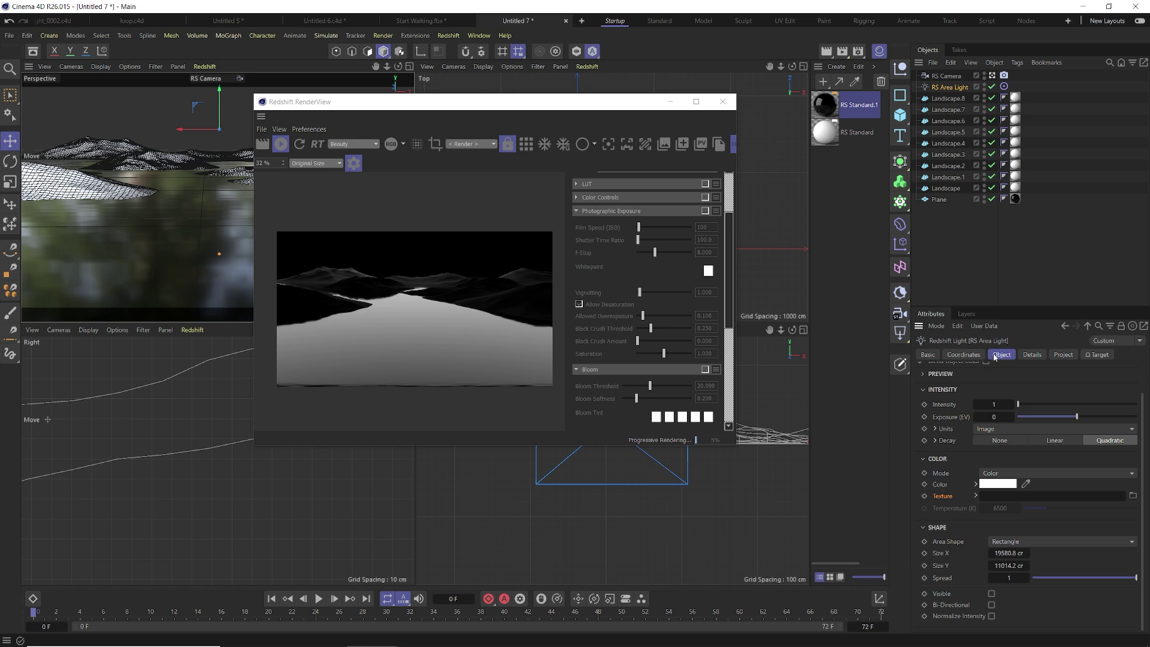
Load sky.jpg from the Area light sky folder in CG Youtube as the area light's color texture
click(1133, 495)
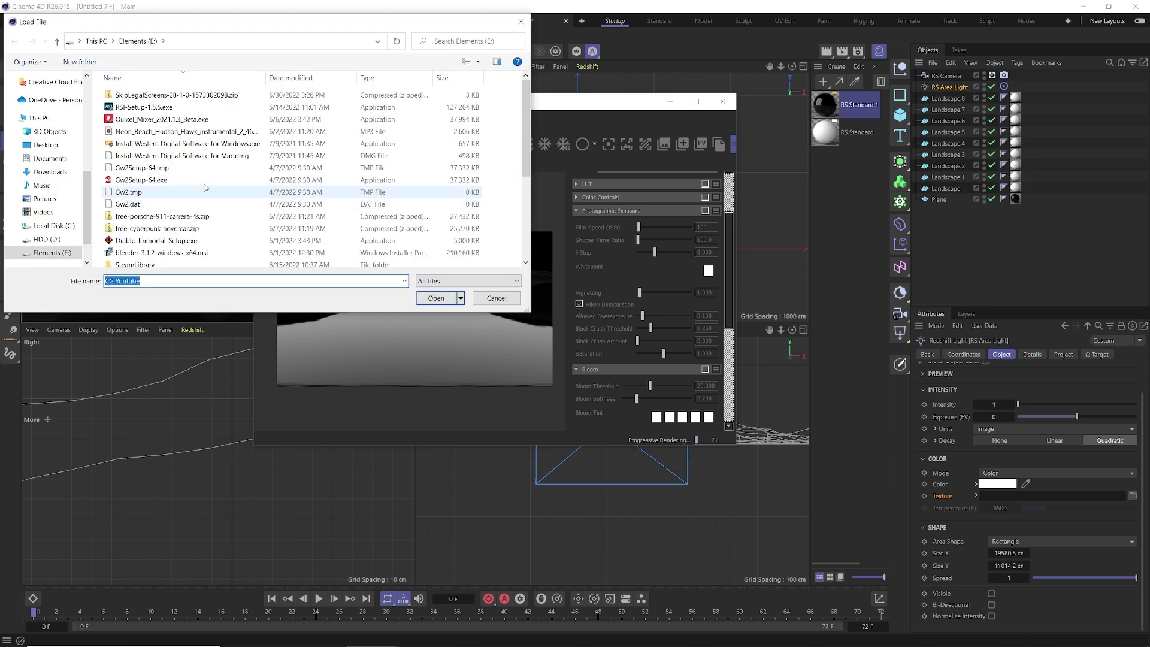
scroll(143, 204, down, 4)
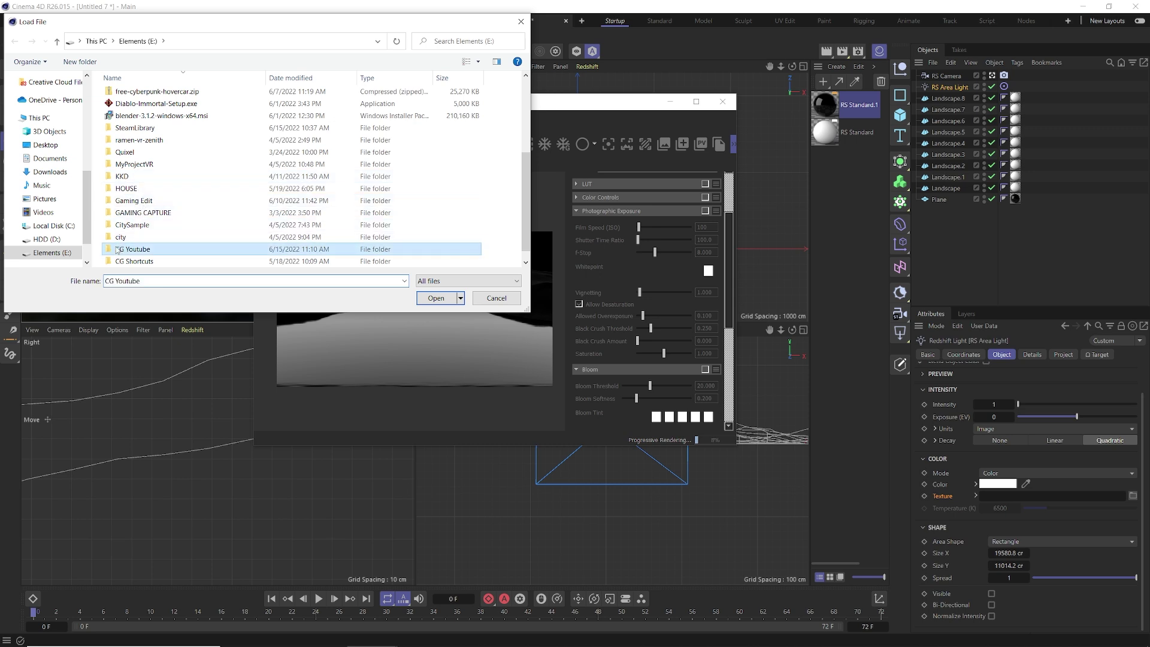
double_click(142, 248)
double_click(334, 125)
scroll(333, 127, down, 2)
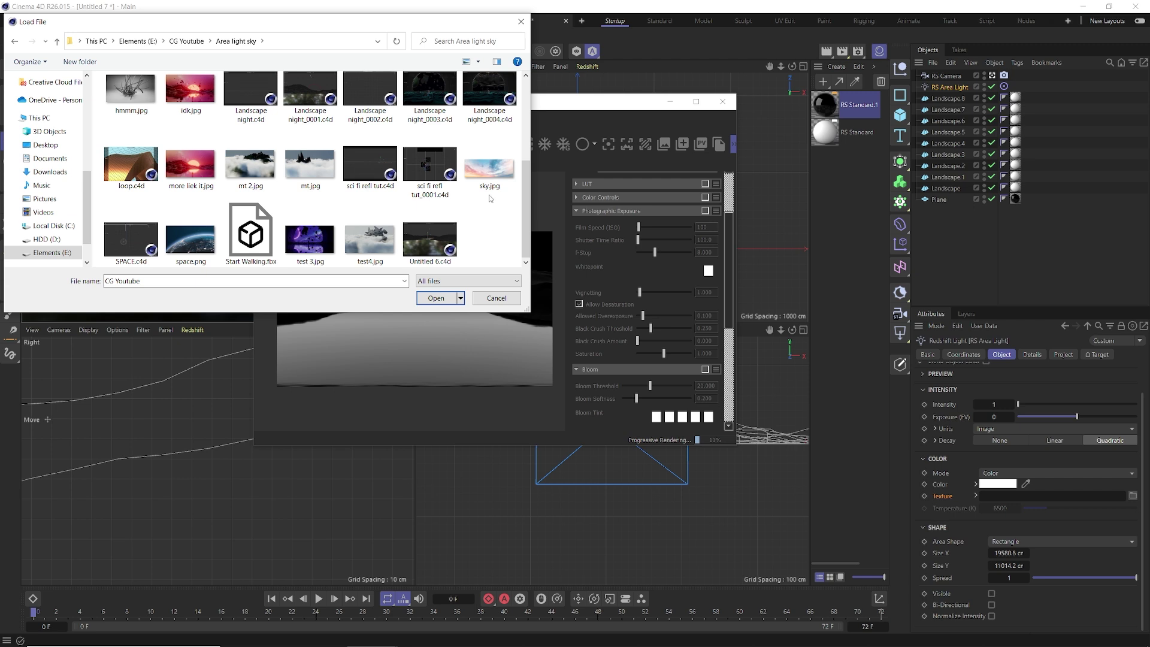
click(490, 169)
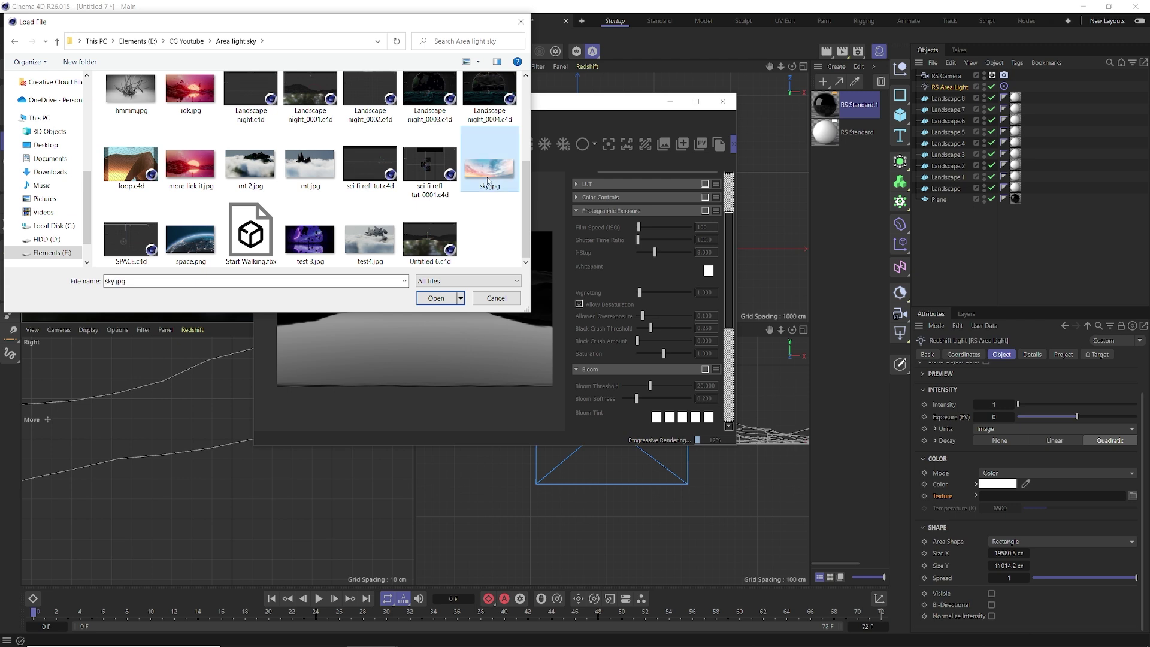
click(436, 298)
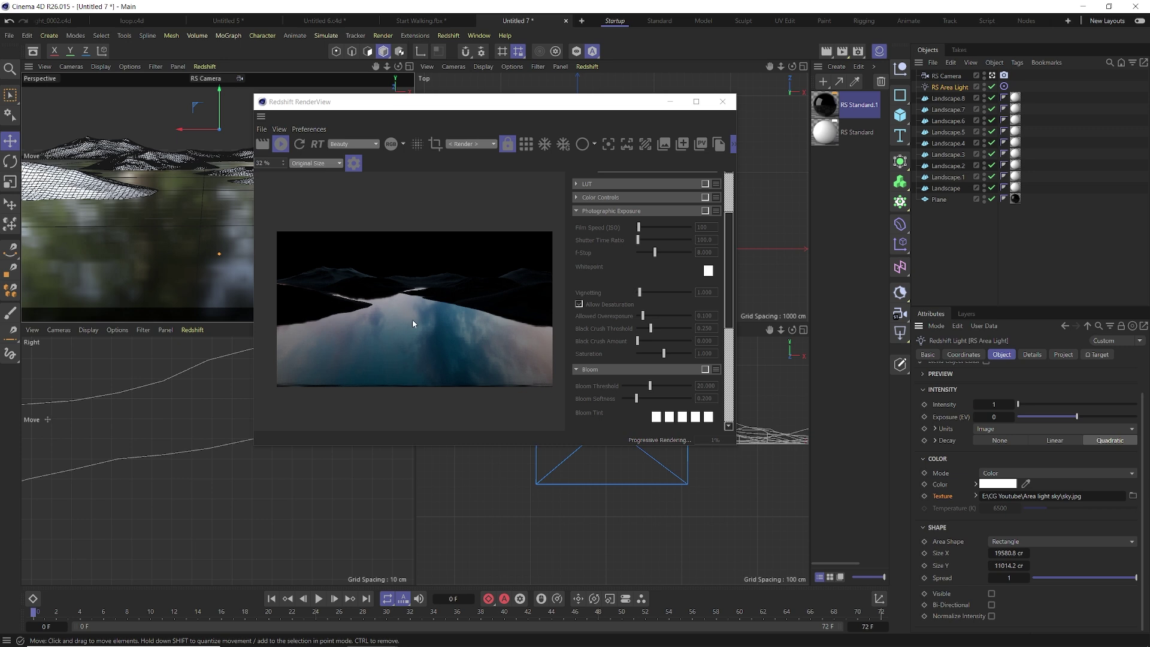
Reduce the area light's Y size to about 6364 cm, keeping its X size, to suit the sky image
drag(438, 103, 305, 144)
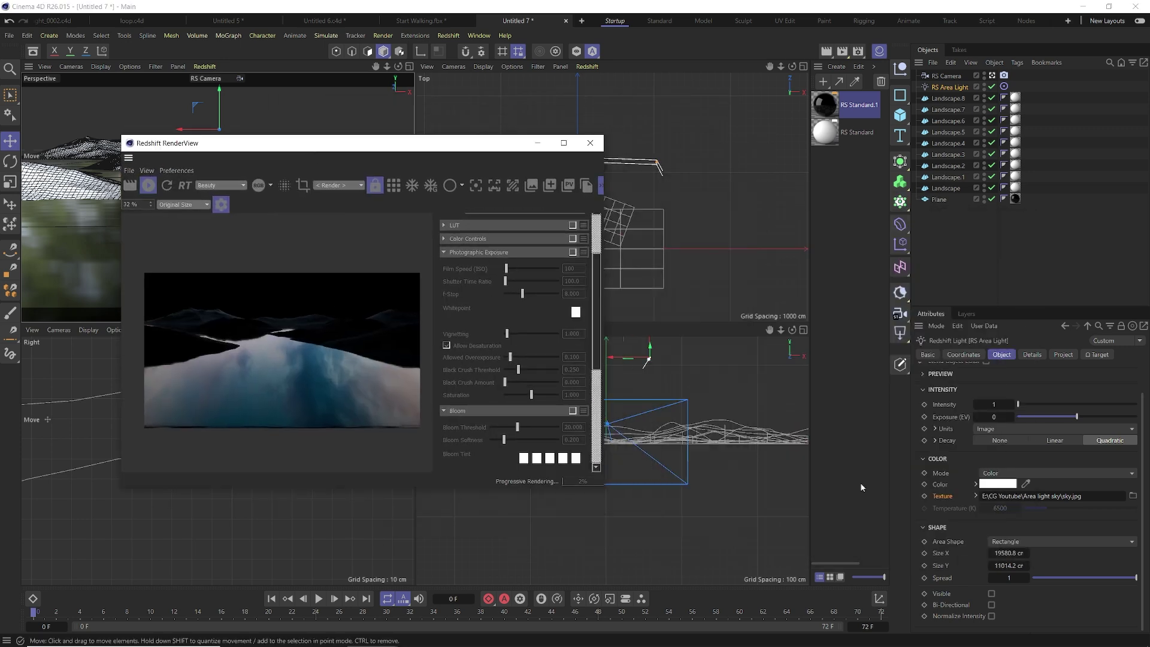
drag(1012, 565, 1009, 566)
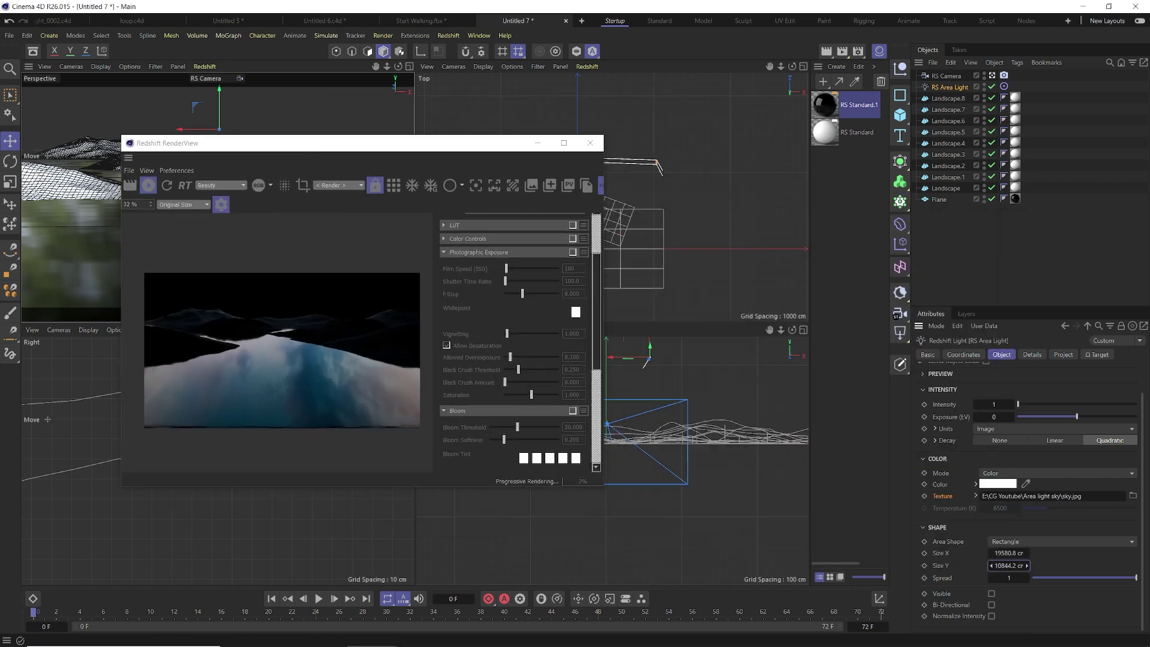
drag(470, 140, 470, 188)
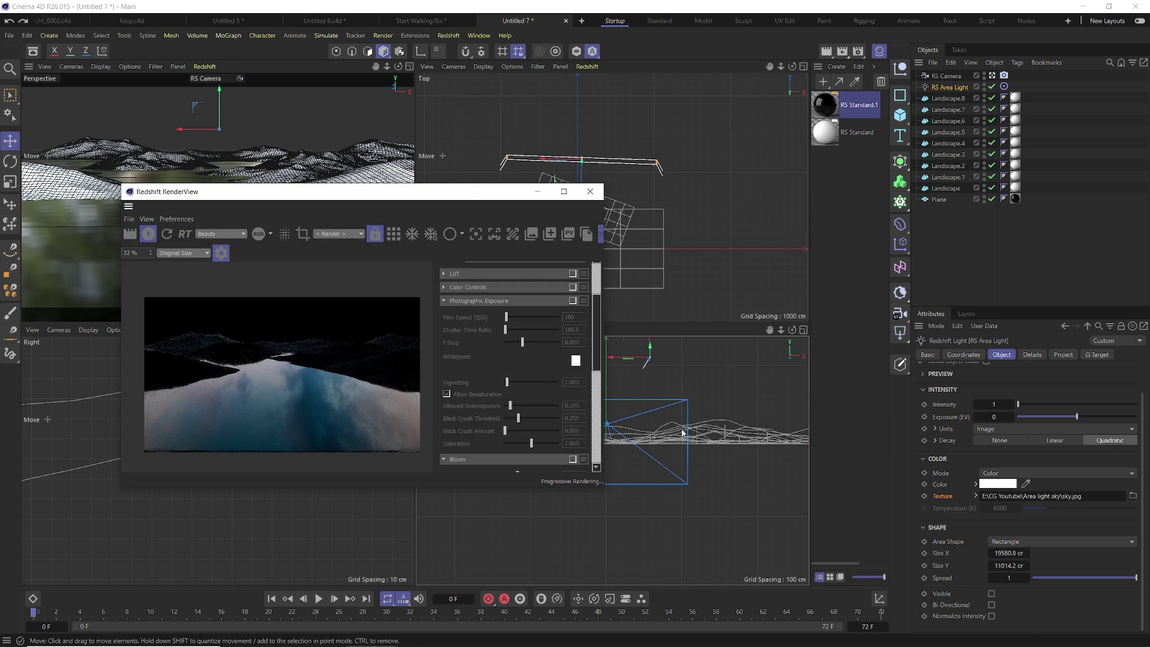
scroll(683, 429, down, 2)
scroll(684, 429, down, 3)
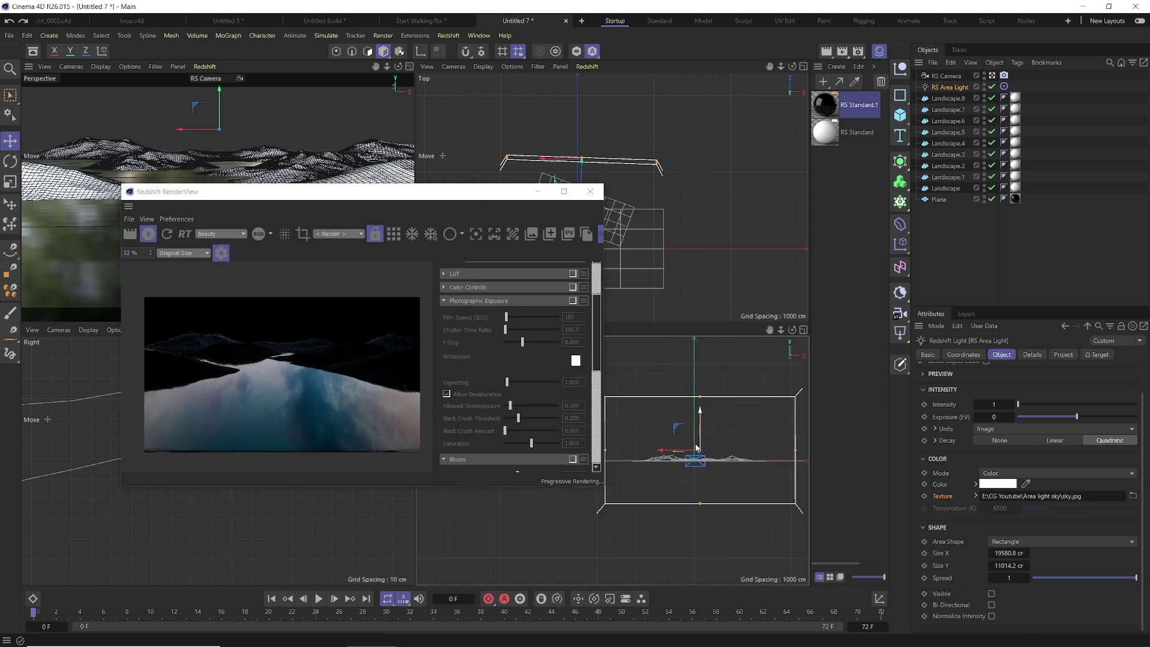
drag(698, 416, 698, 430)
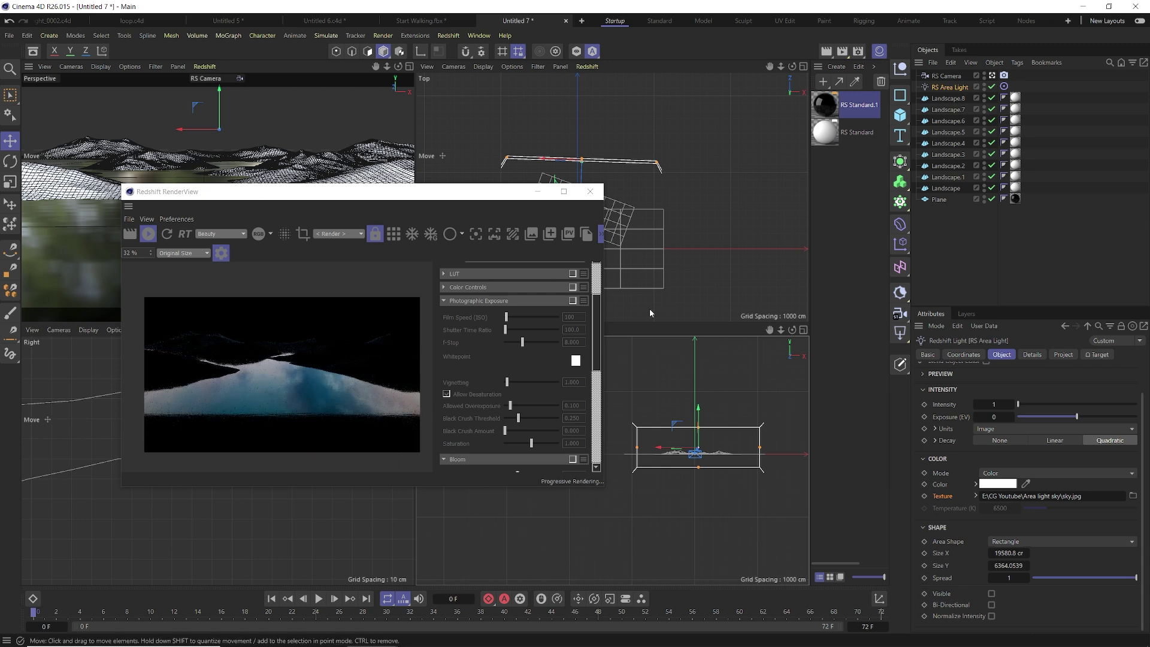
Raise the area light to about 3078 cm in Y so its lower edge sits at the water plane
drag(394, 194, 292, 213)
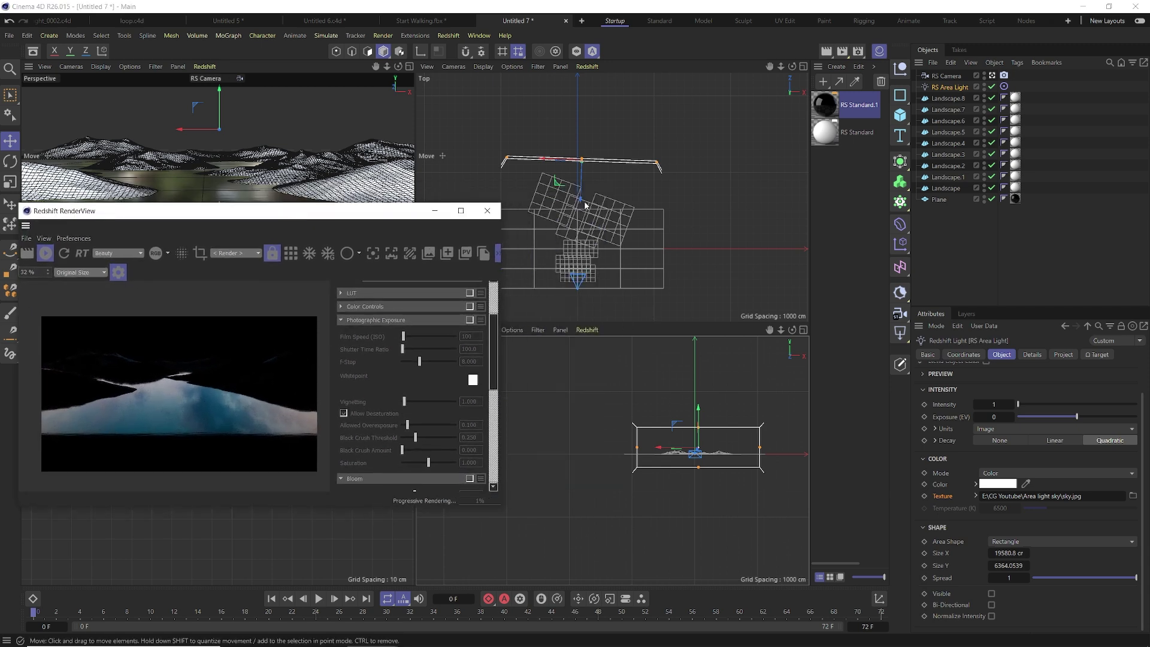
drag(698, 444, 702, 430)
scroll(706, 440, up, 4)
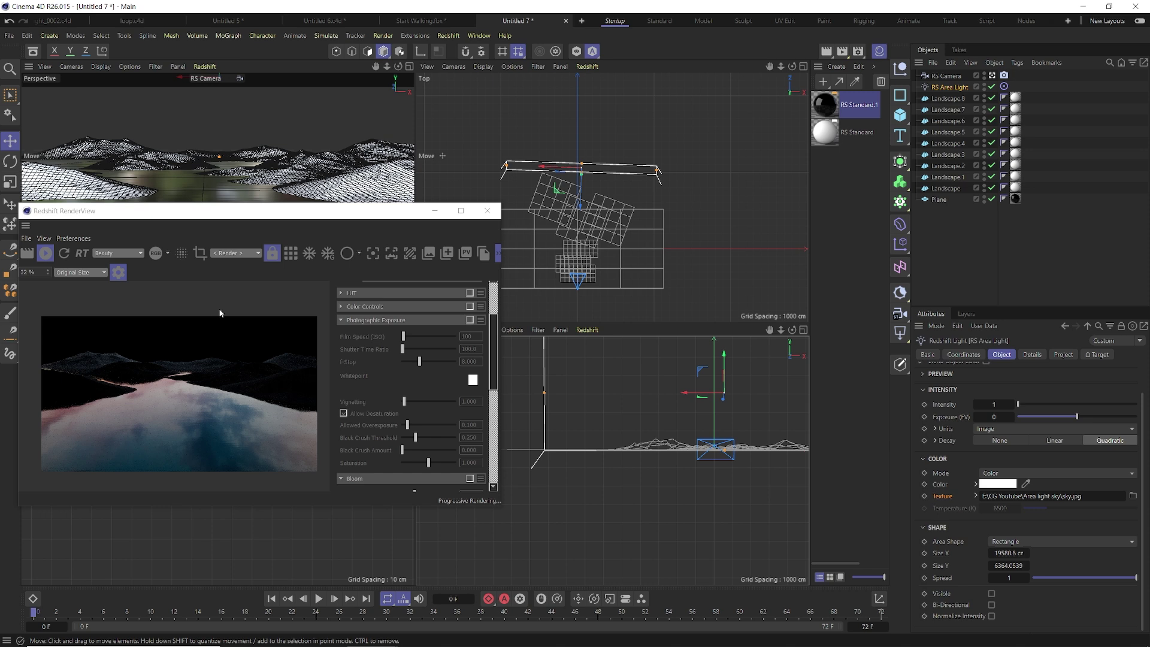
Make the area light visible so its sky texture shows behind the mountains in the render
drag(198, 211, 501, 156)
scroll(505, 357, up, 1)
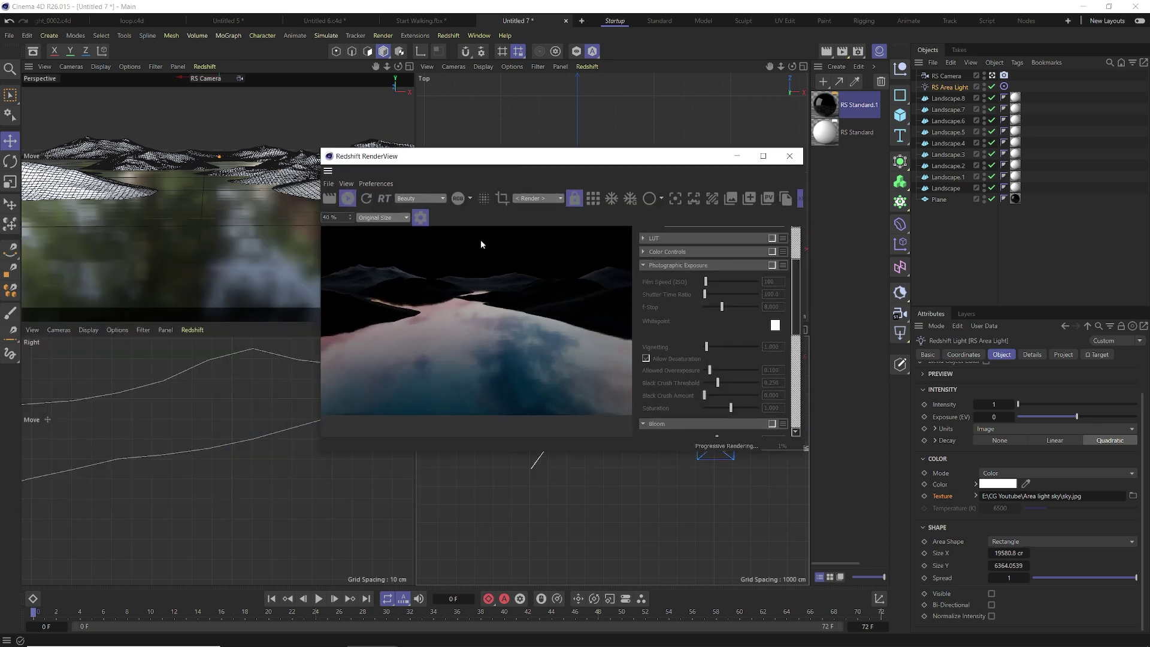
click(946, 596)
click(991, 593)
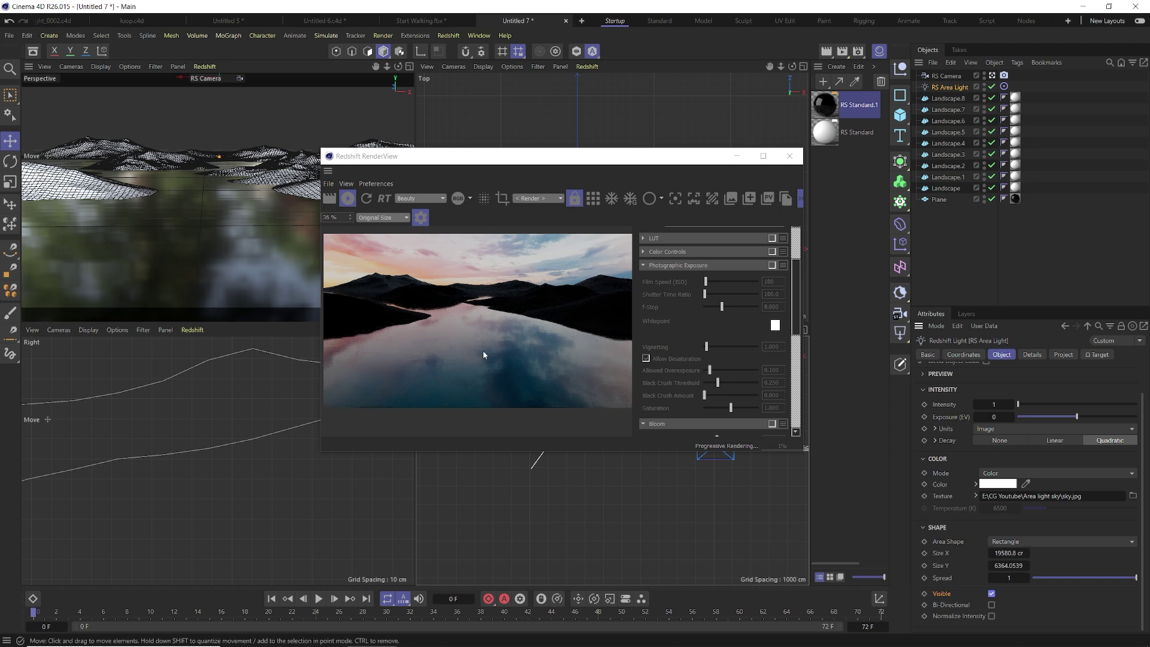
Lower the RS Camera's viewing angle over the water and inspect the sky reflection in the render
mouse_move(222, 251)
alt+mouse_down()
mouse_move(225, 227)
mouse_move(213, 225)
mouse_move(227, 229)
alt+mouse_up()
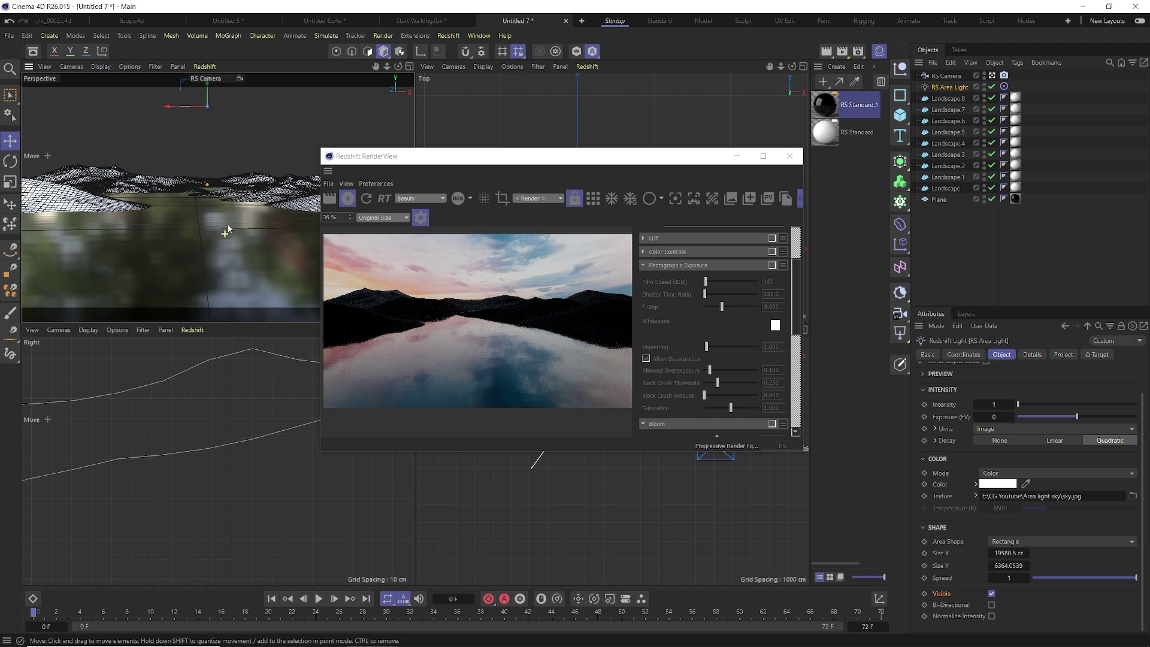
scroll(511, 322, up, 3)
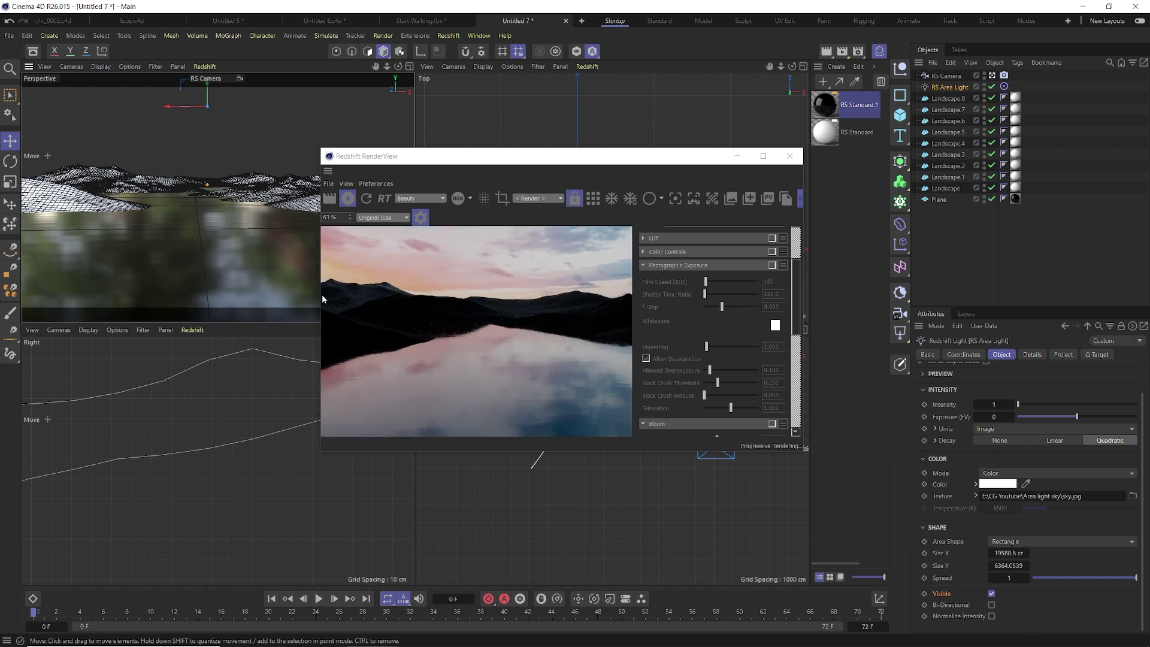
scroll(466, 297, down, 2)
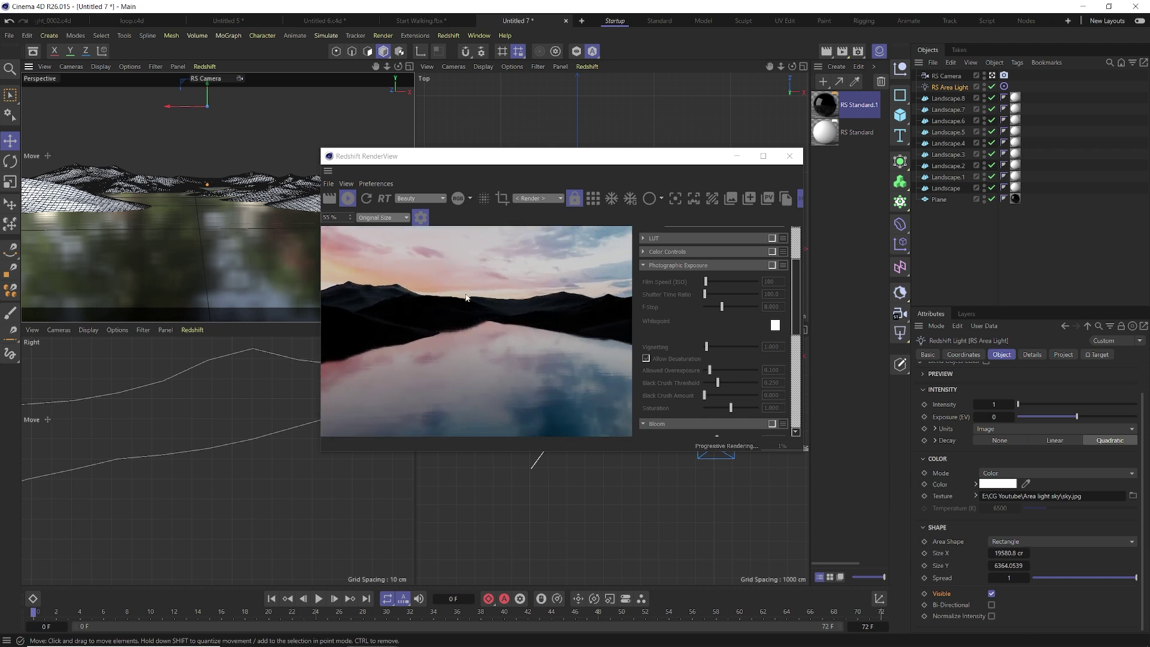
drag(503, 155, 395, 133)
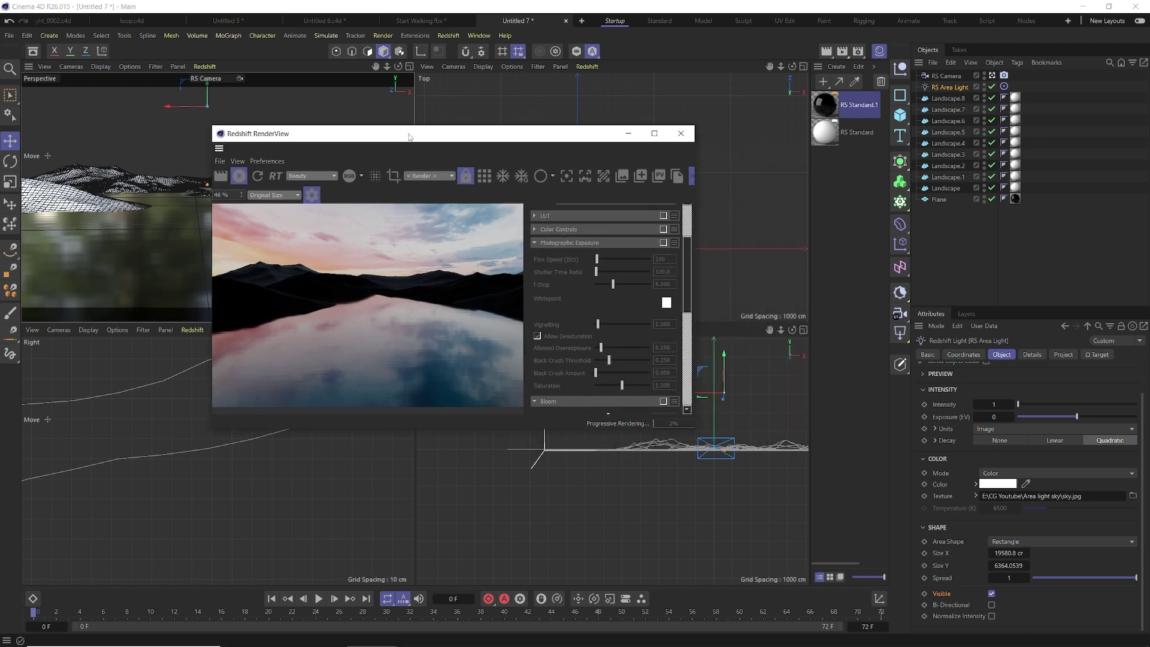
scroll(380, 282, down, 1)
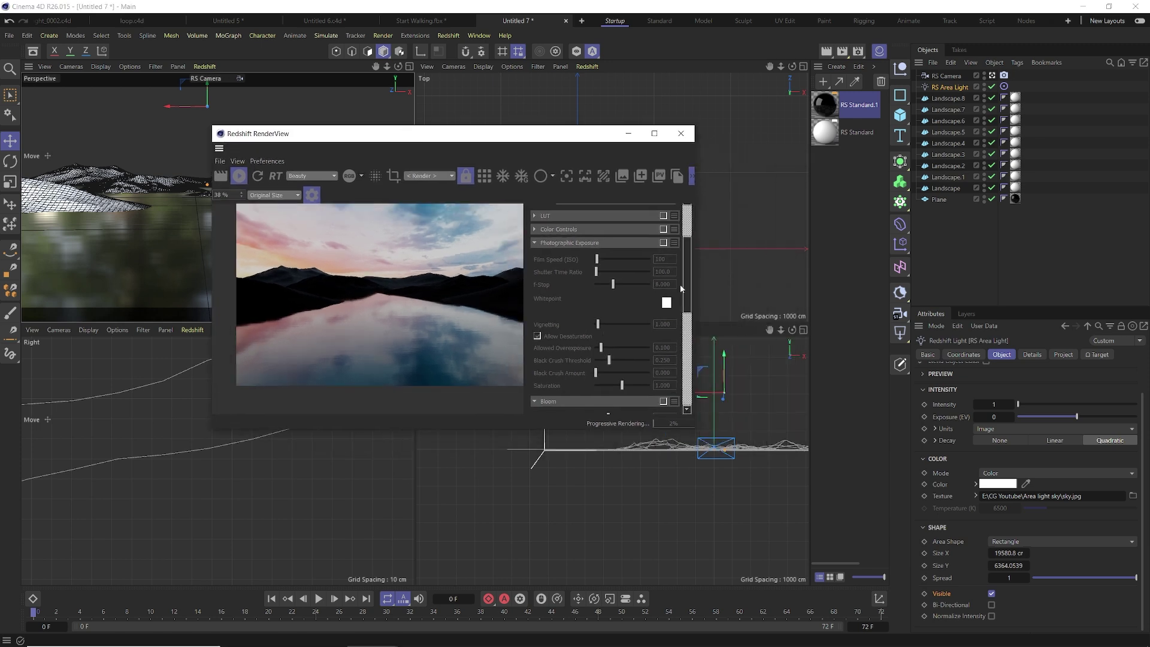
Try a higher intensity on the visible area light to brighten the mountains
click(993, 404)
drag(992, 404, 991, 404)
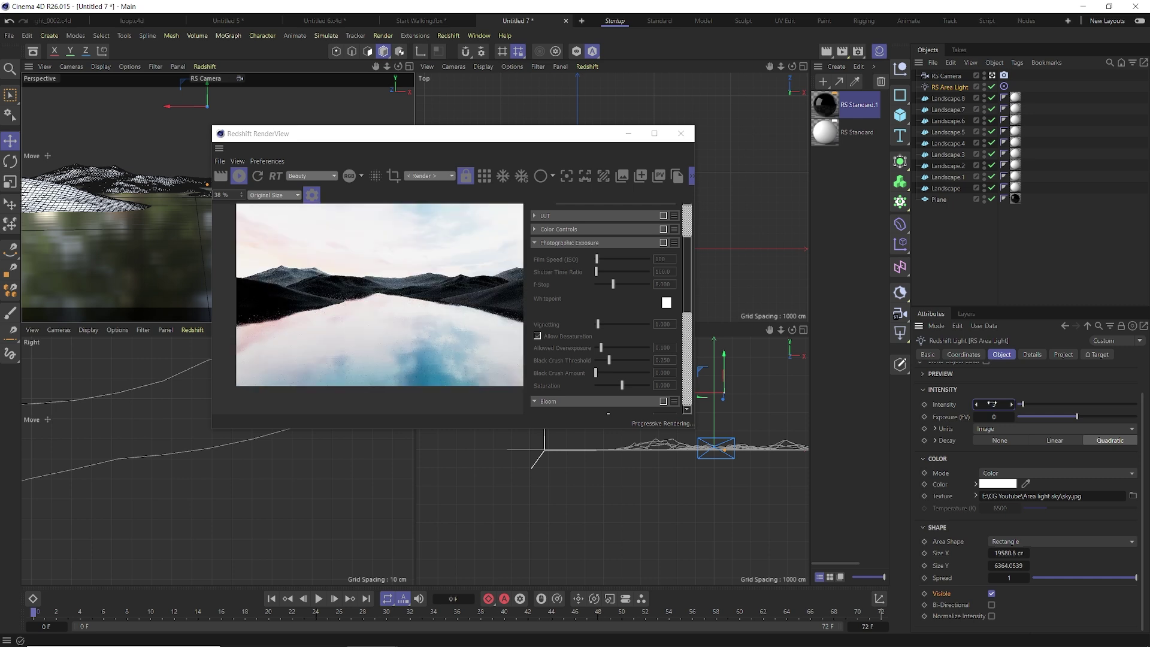
click(948, 98)
Duplicate the RS Area Light, turn off the copy's visibility, and set the copy's intensity to 3
click(946, 87)
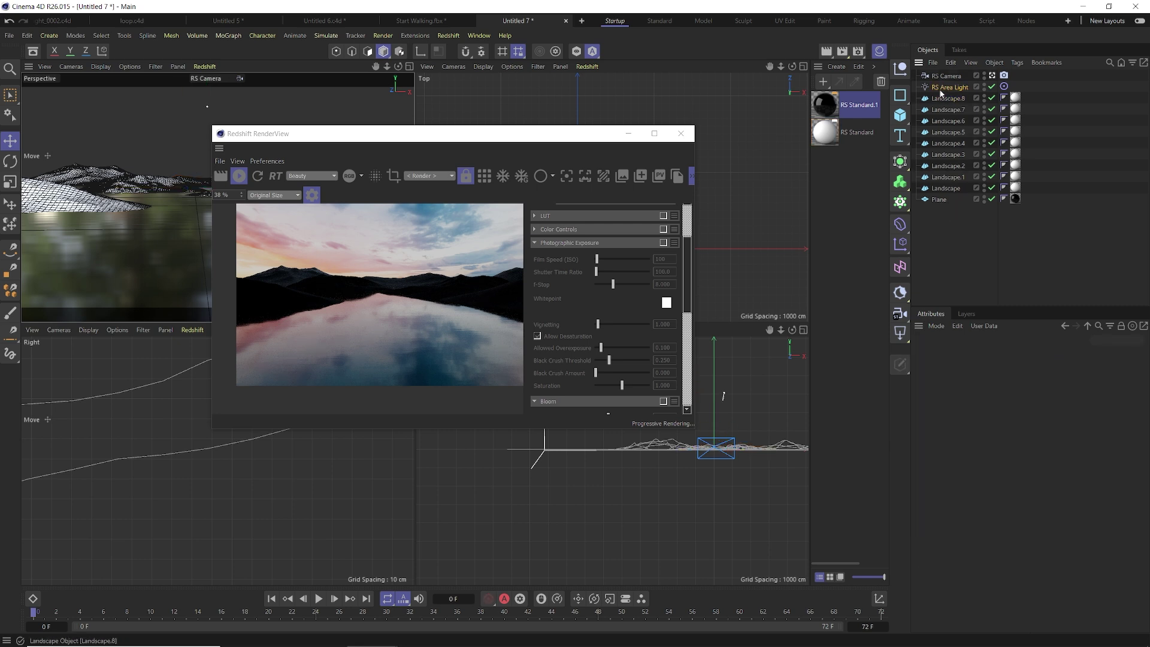
ctrl+drag(945, 87, 945, 82)
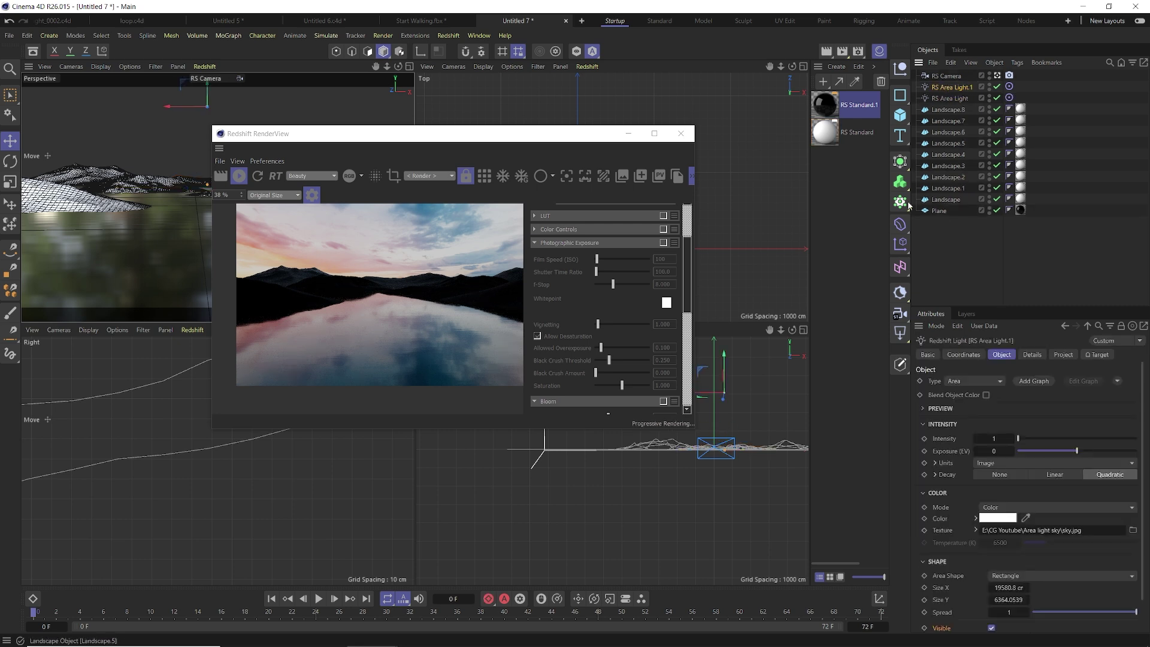
click(991, 627)
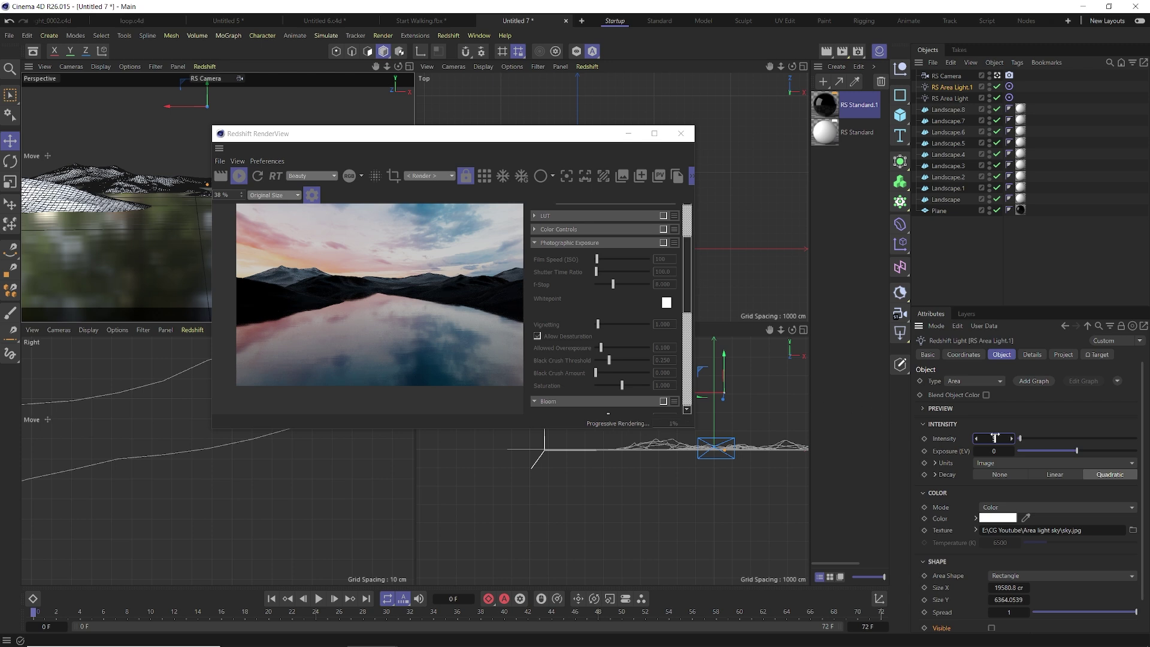
click(857, 132)
click(946, 89)
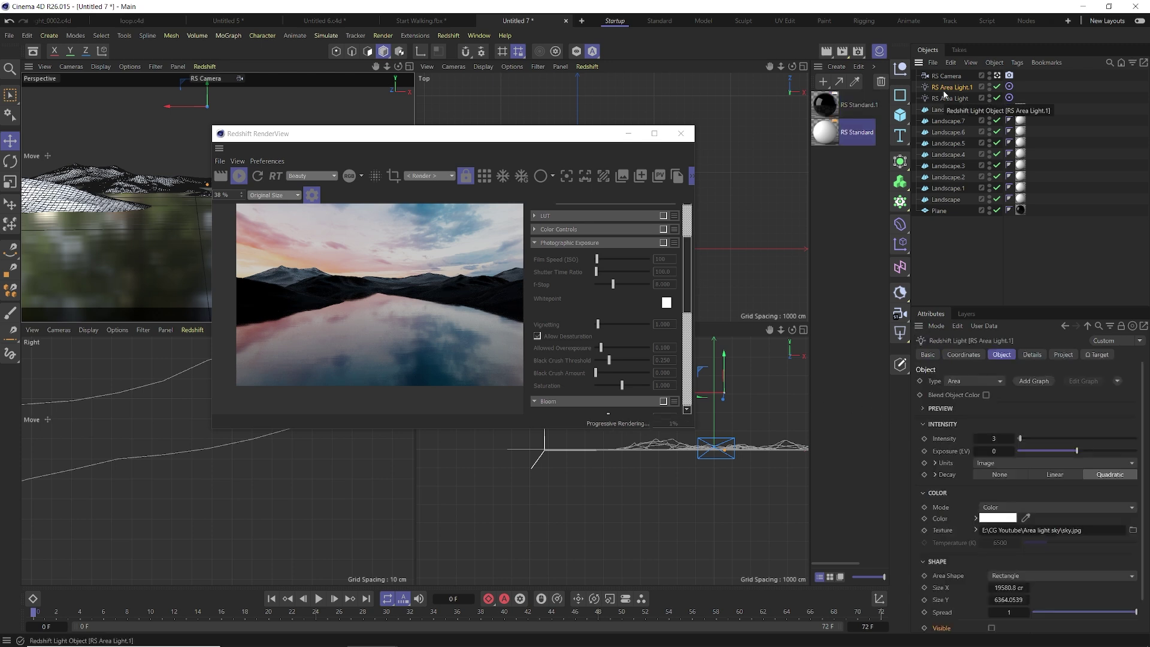
Move the duplicate area light to 10584.167 cm in Z, just in front of the original, and set its intensity to 2
click(965, 356)
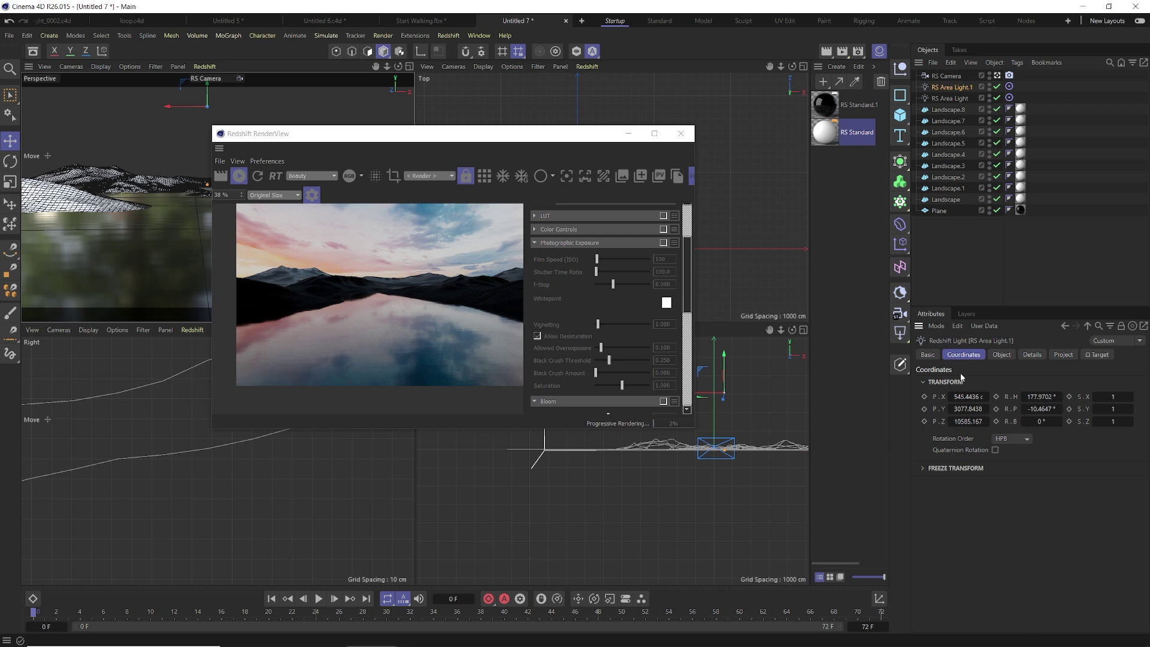
click(950, 421)
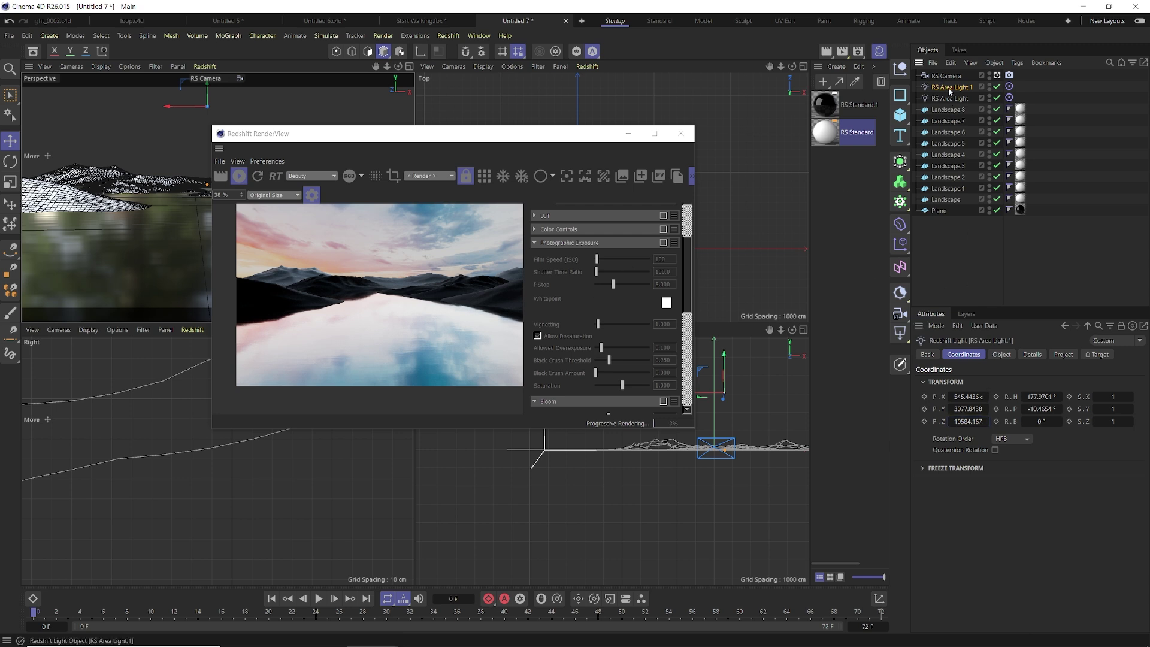
click(1000, 355)
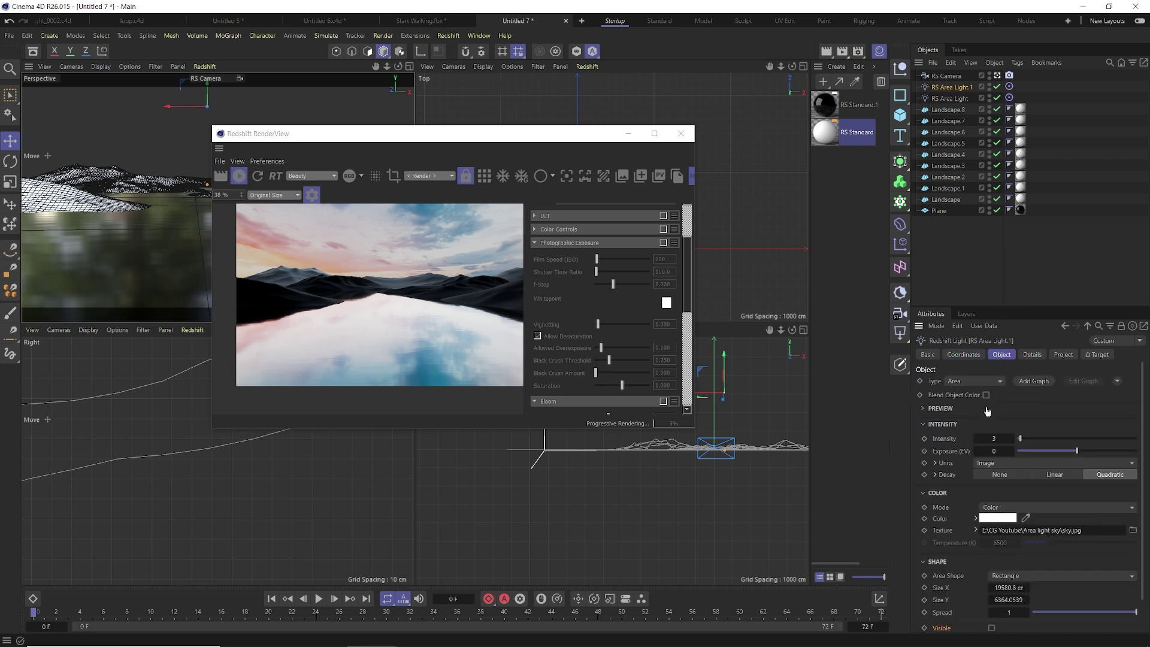
drag(994, 439, 997, 439)
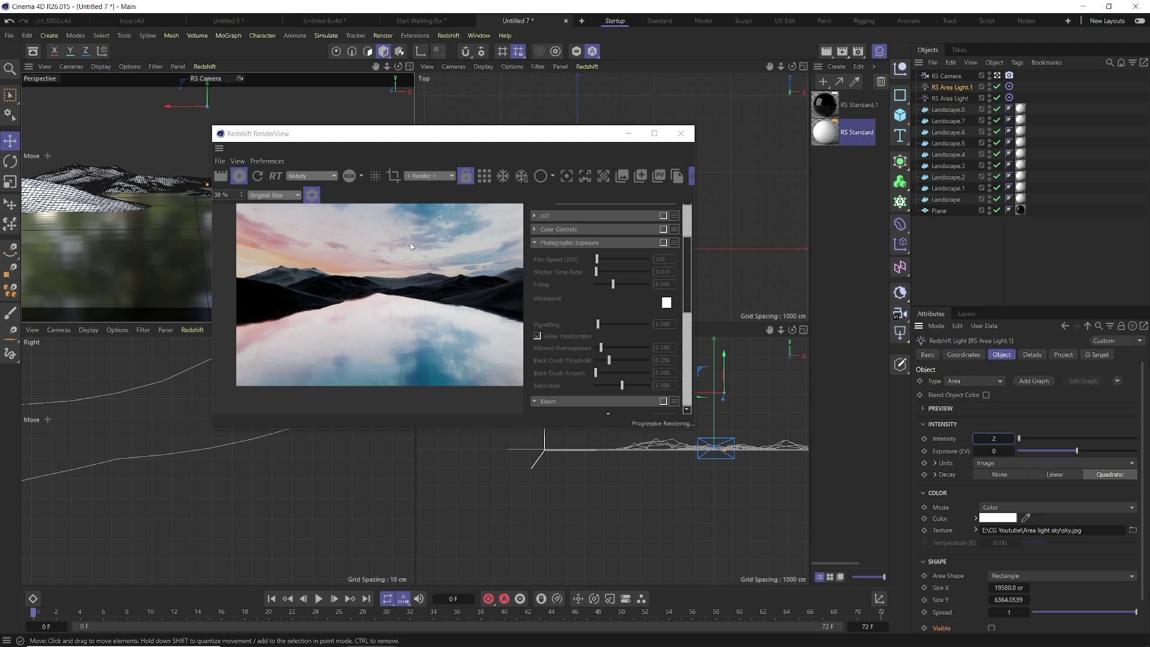
click(950, 98)
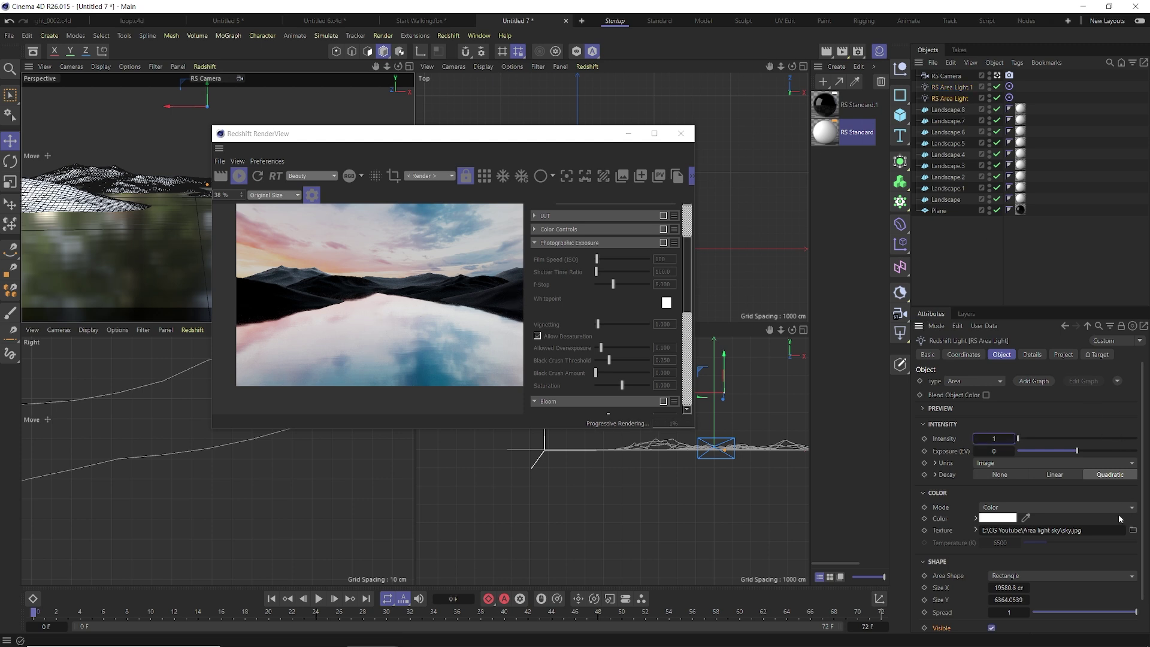
click(945, 89)
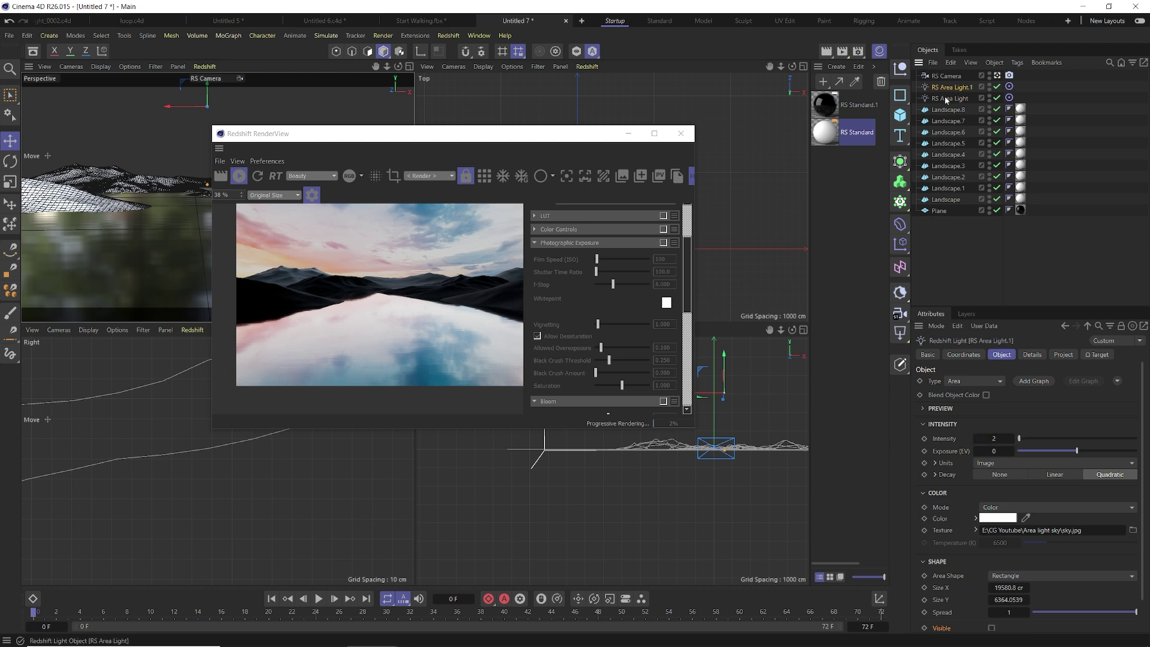
Replace the sky texture on both RS Area Lights with the blue starry nebula JPG from the CG Youtube folder
ctrl+click(946, 98)
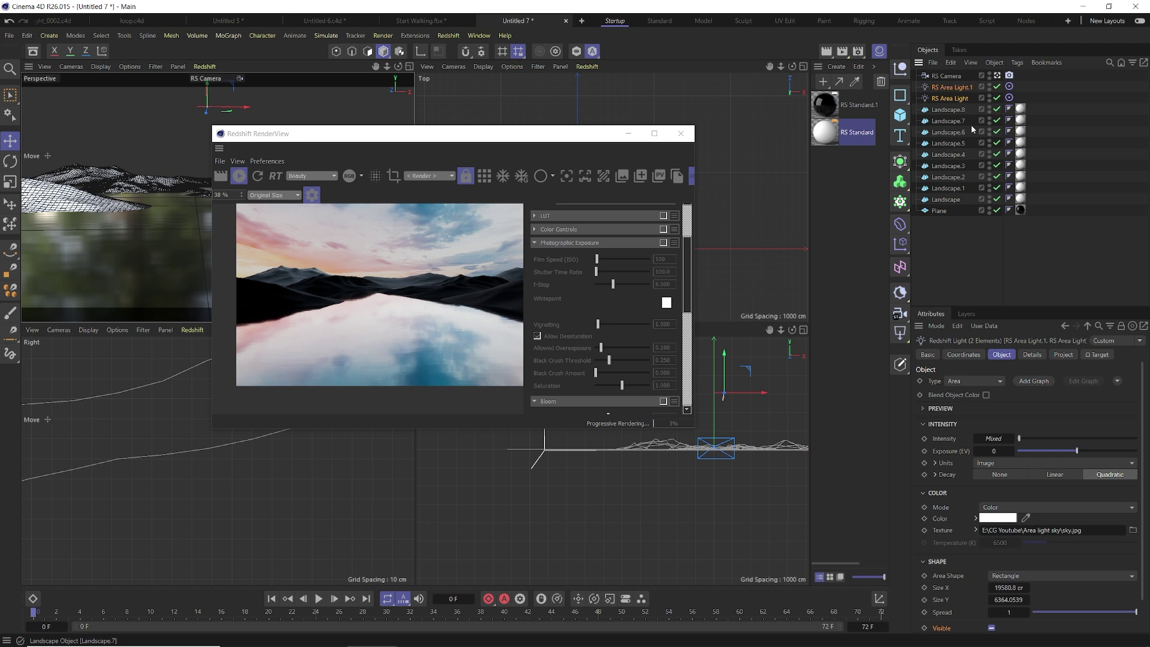
click(1133, 529)
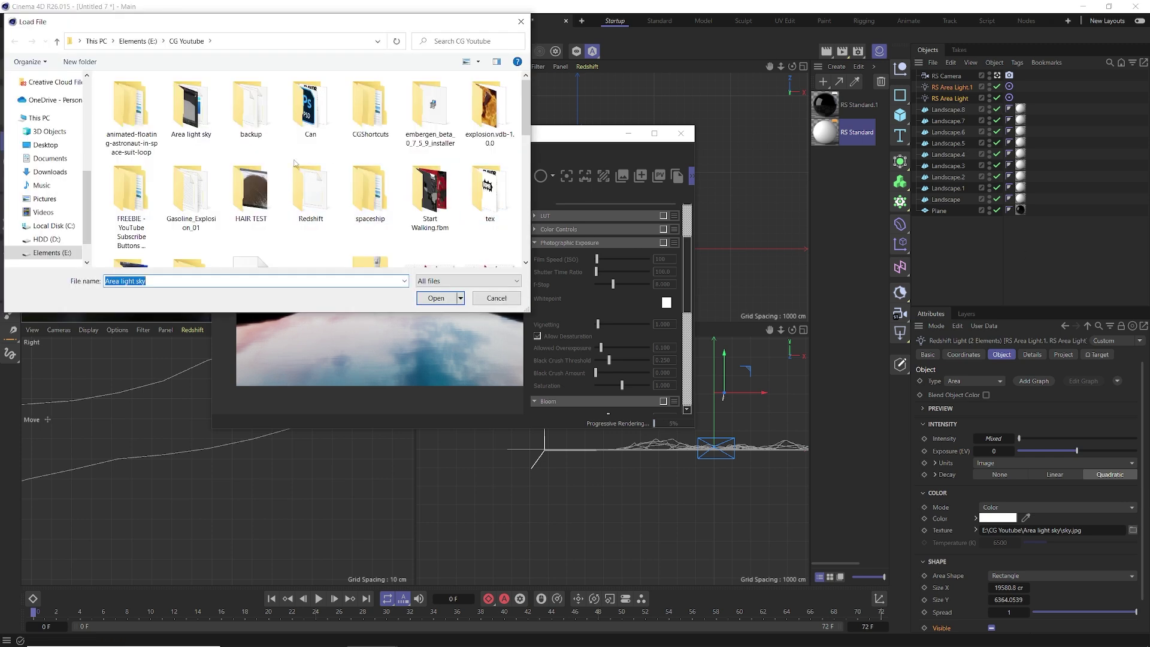
scroll(341, 171, down, 1)
click(310, 220)
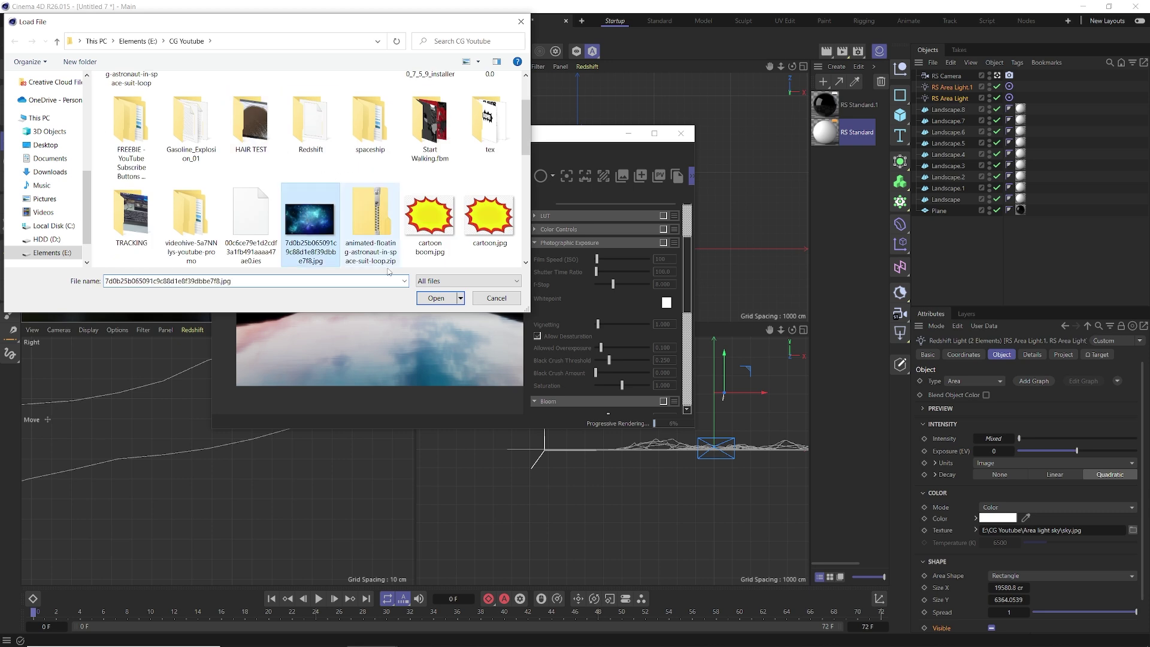
click(437, 299)
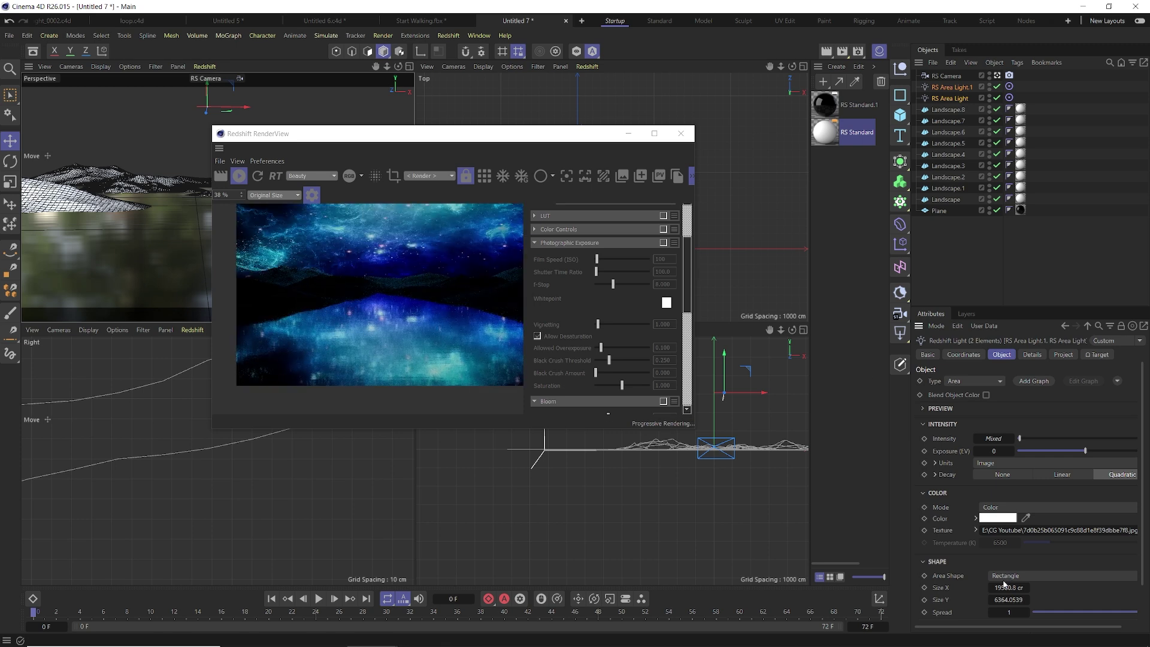
Try a Size Y of 12000 cm on both RS Area Lights, and settle on 10000 cm
key(0)
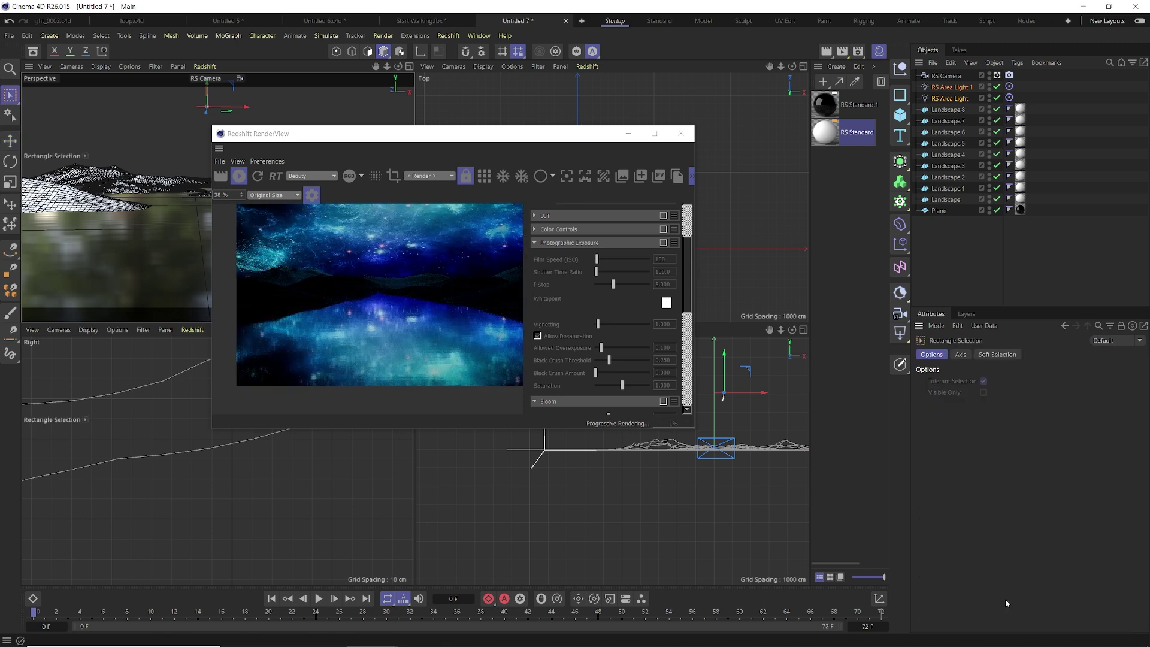
click(950, 97)
shift+click(952, 88)
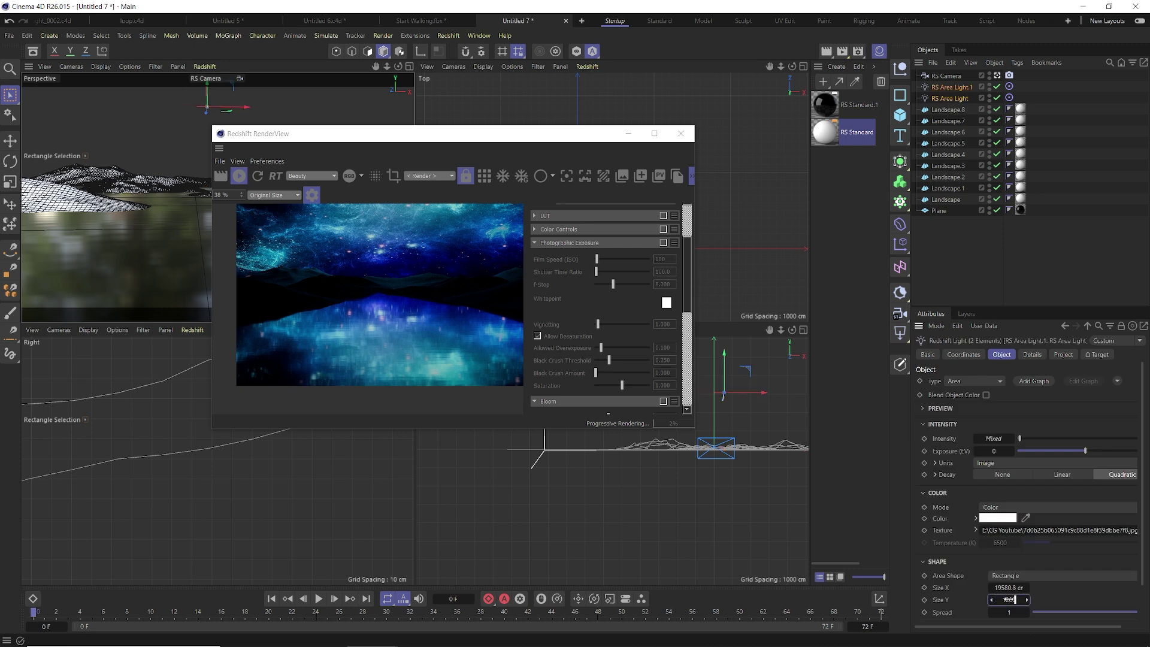
key(Return)
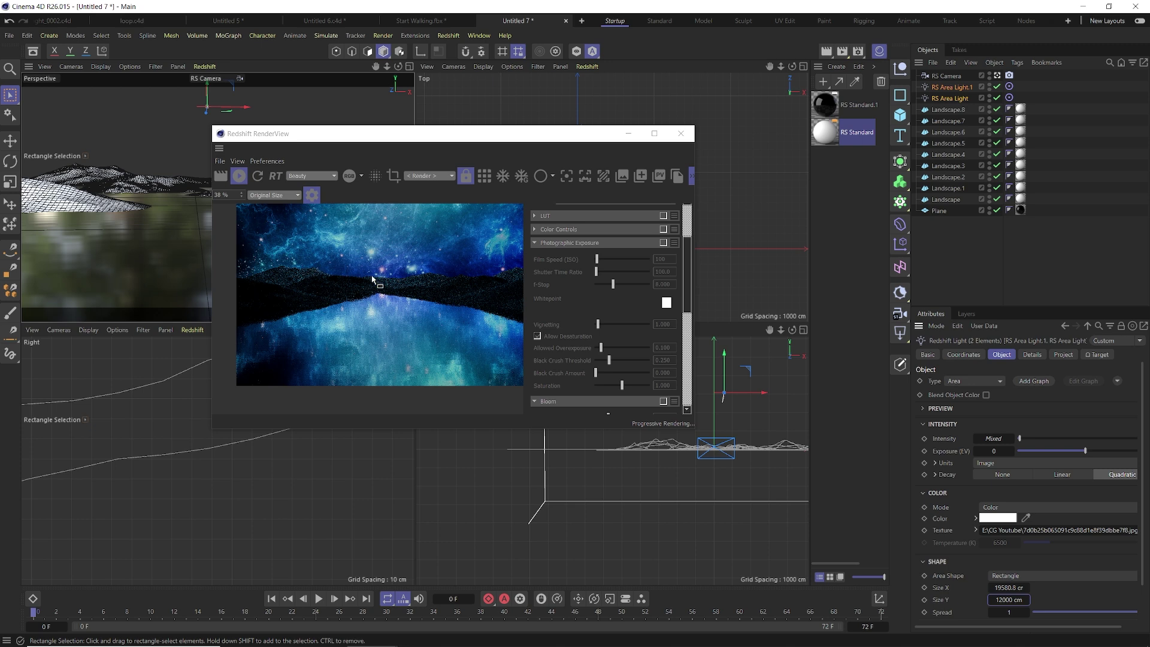
double_click(1007, 600)
text(1000)
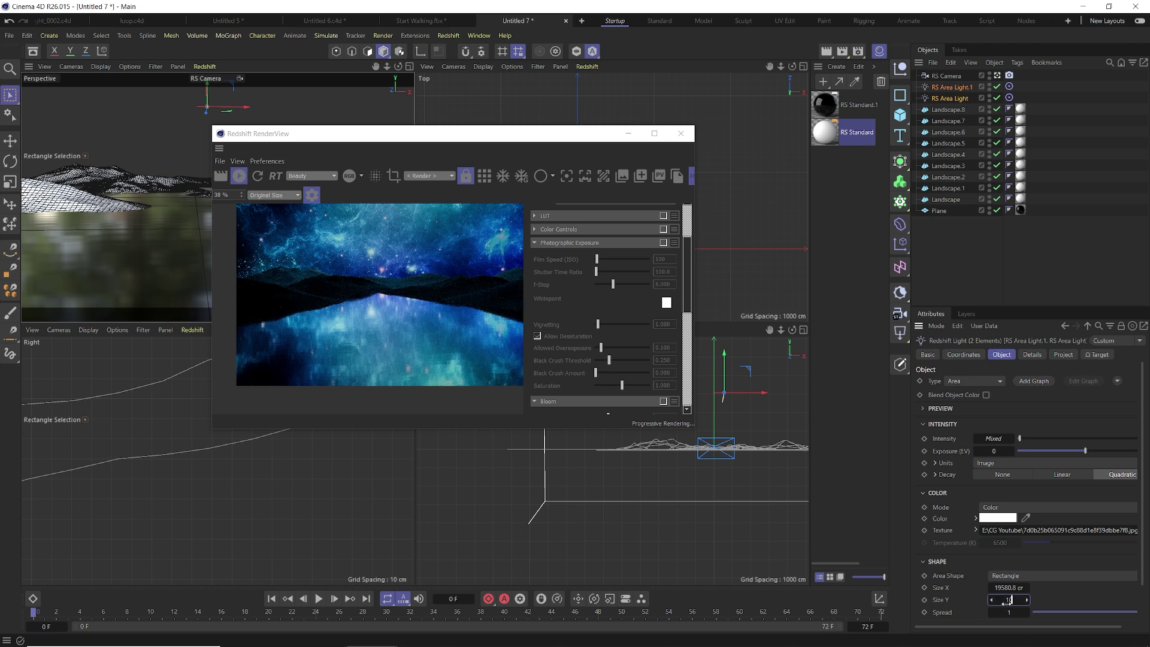
key(Return)
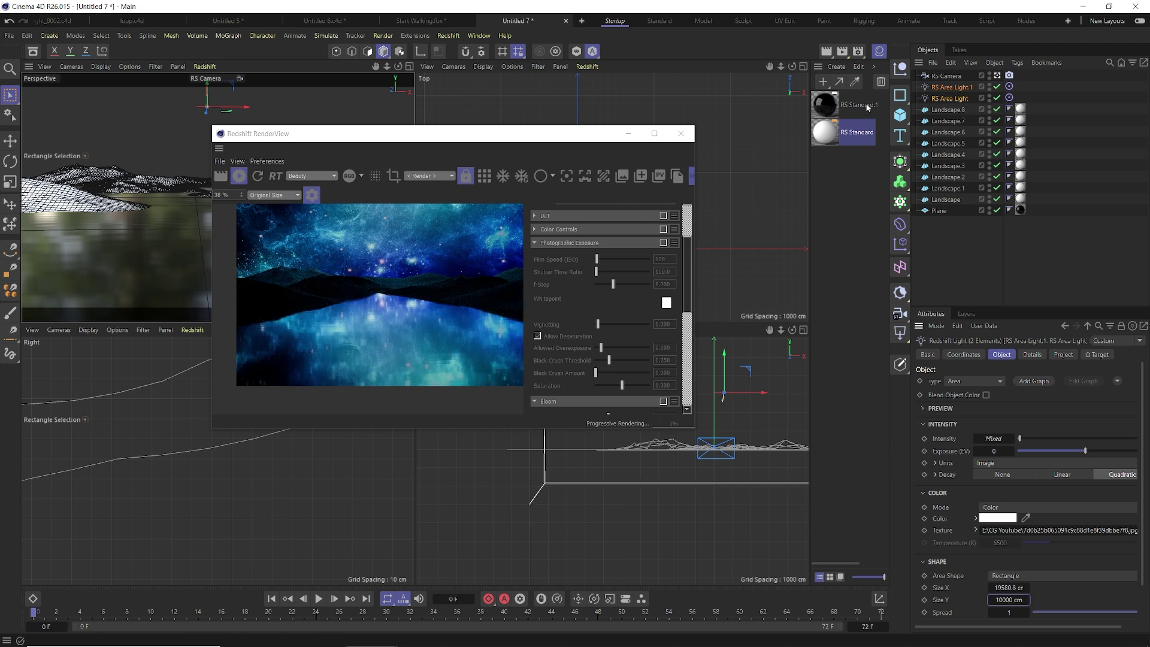
Give the landscapes' RS Standard material a black base color, a glossy reflection roughness of about 0.148 and an IOR of 1.995
click(822, 135)
double_click(823, 136)
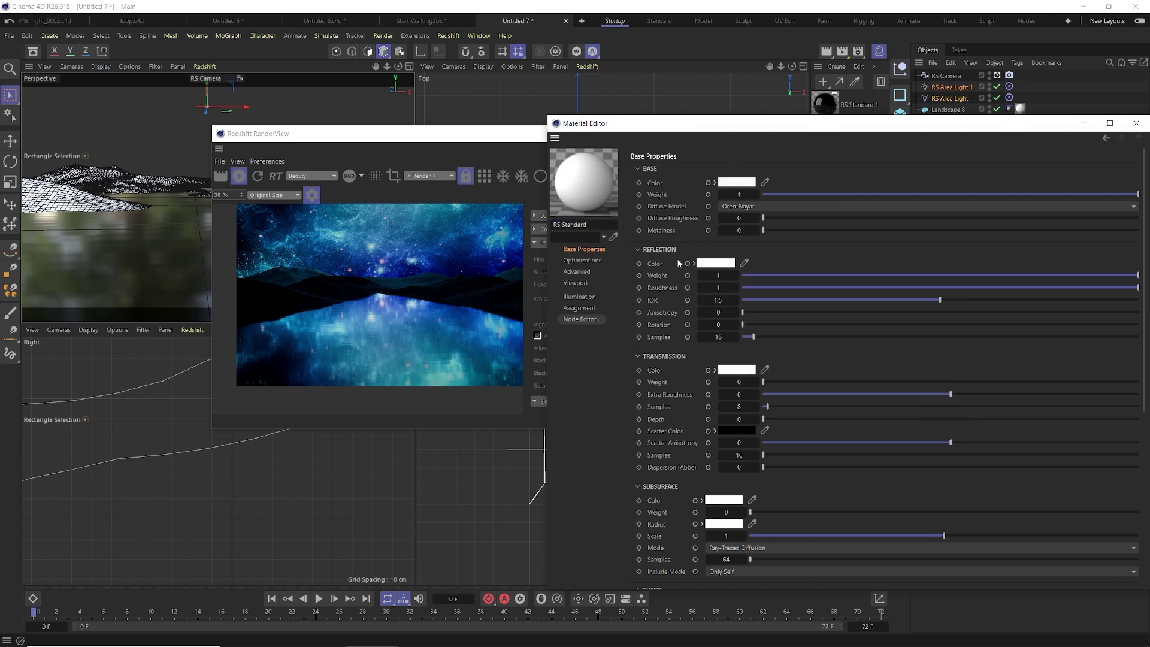
click(736, 182)
click(625, 315)
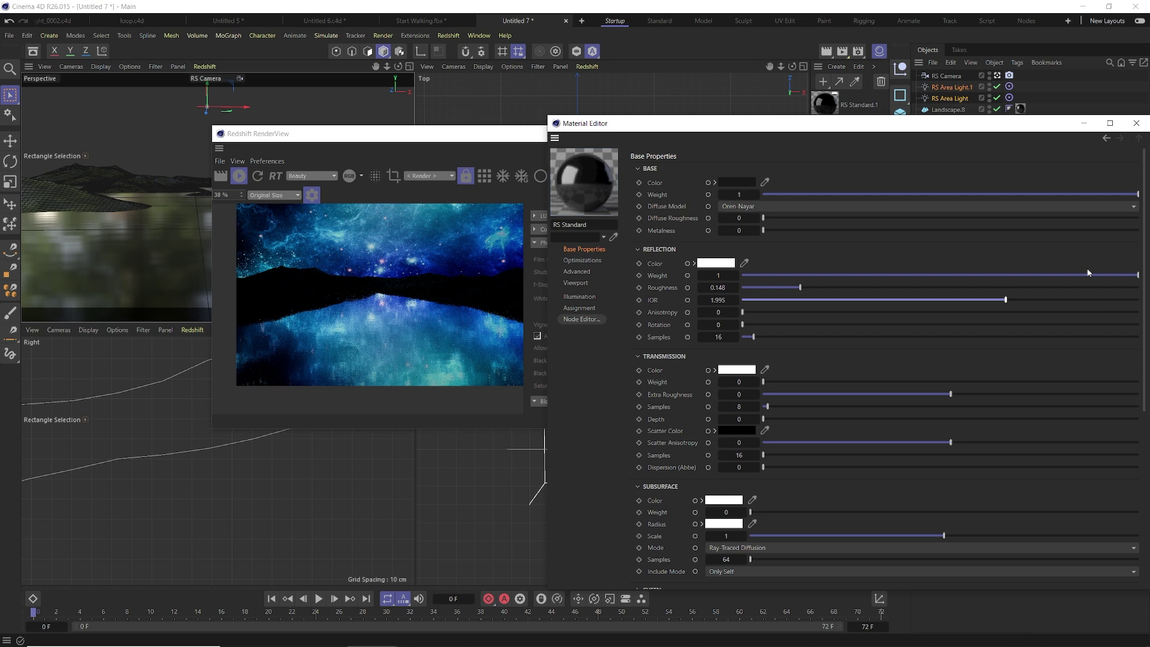
click(1136, 123)
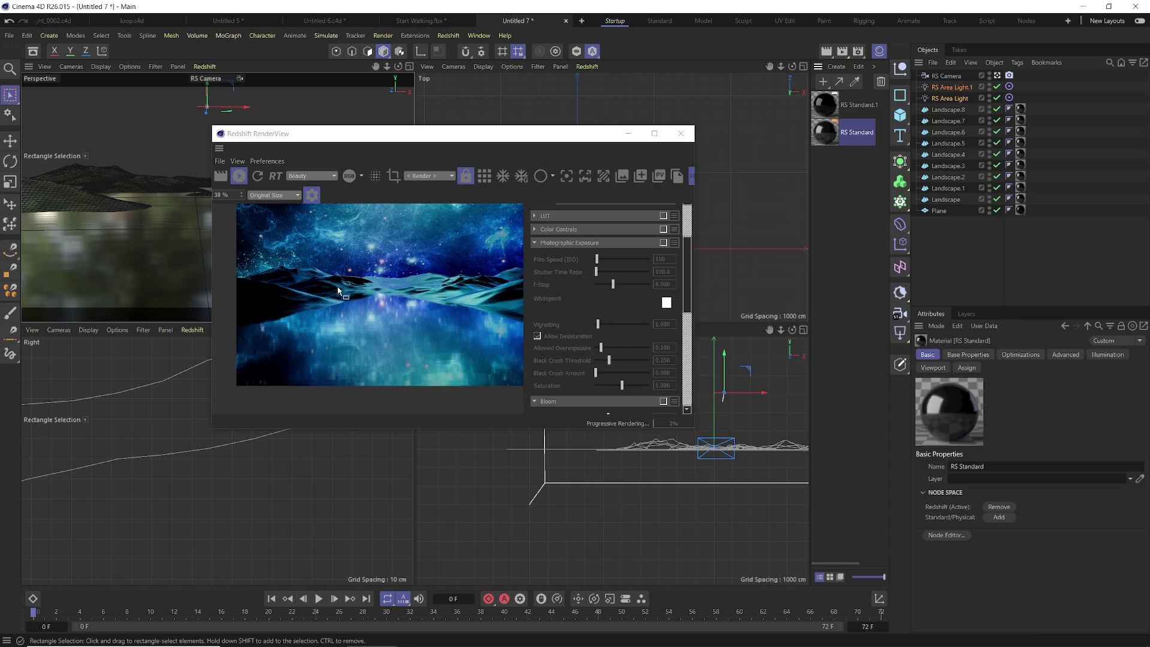
Move the render window aside and orbit the RS Camera in the perspective view to frame more sky above the mountains
drag(376, 137, 566, 111)
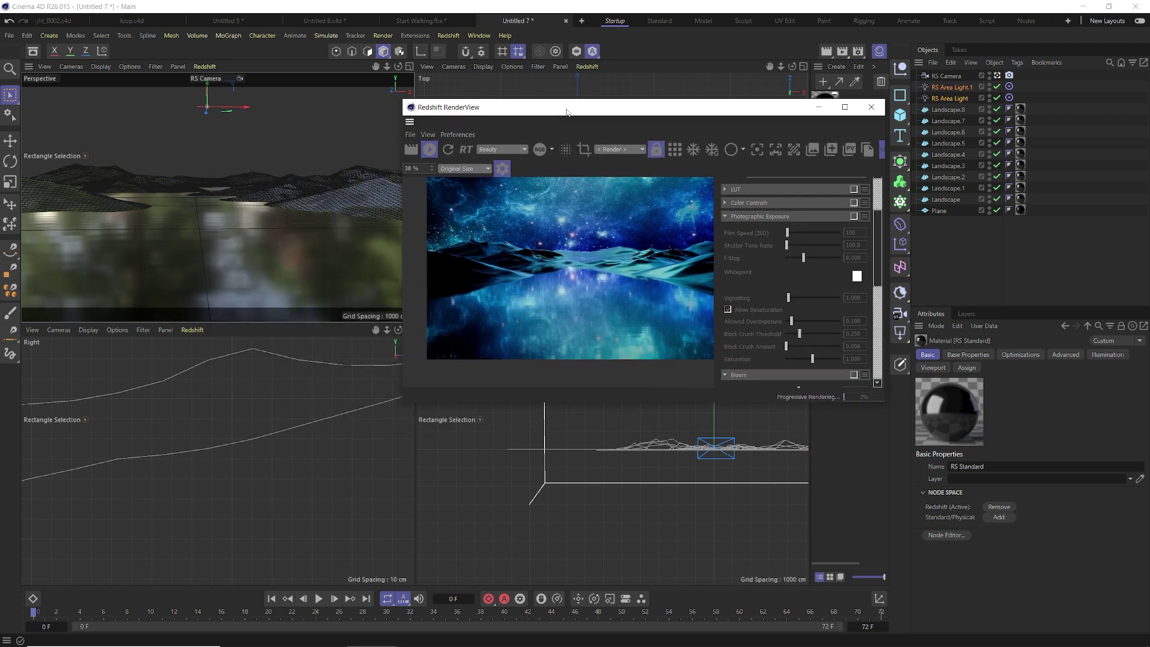
click(227, 231)
alt+drag(190, 251, 270, 268)
drag(587, 108, 464, 111)
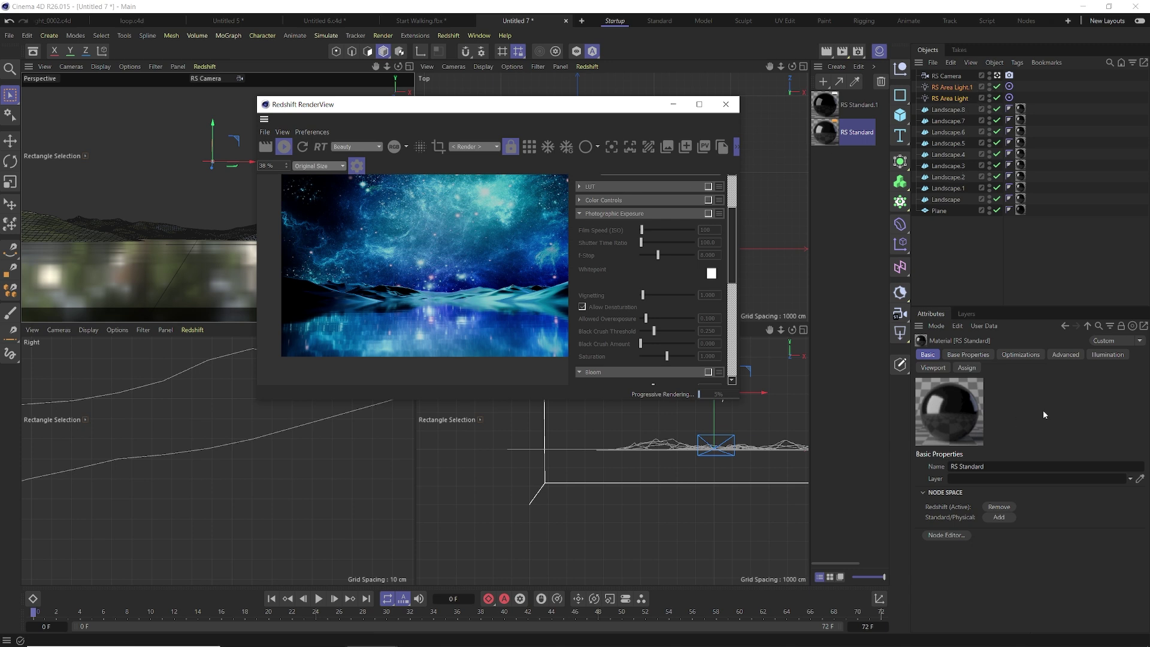
Load fantasy-art-digital-art-cloudy-sky-wallpaper.jpg as the texture of both RS Area Lights and inspect the resulting render
click(952, 87)
ctrl+click(949, 98)
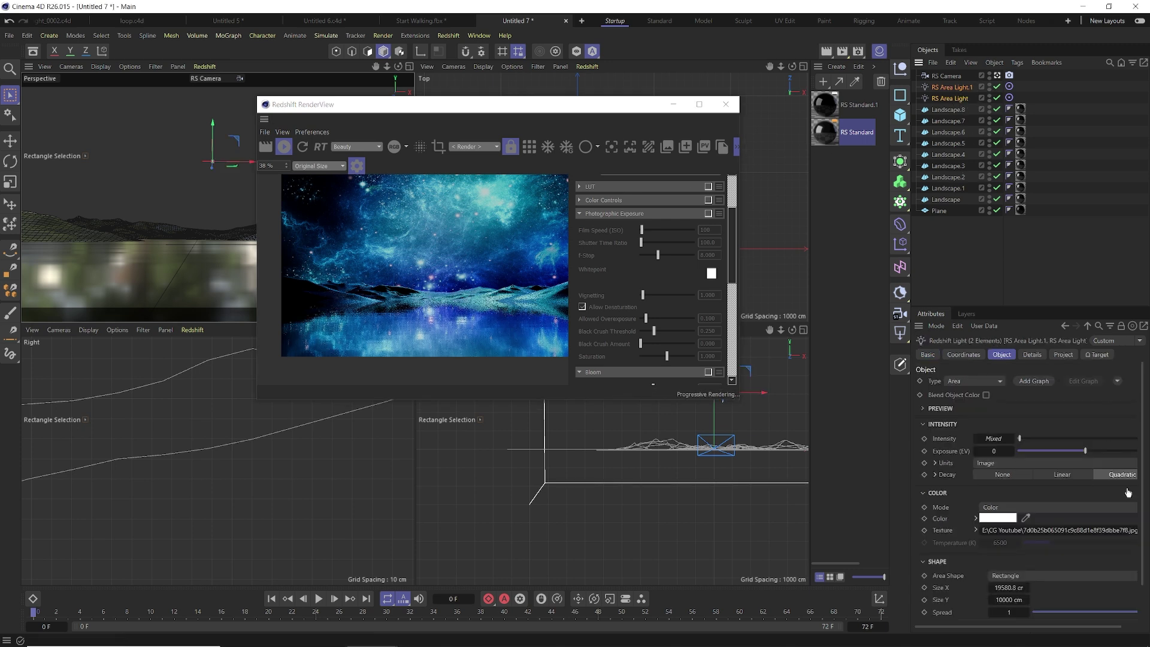
click(1132, 530)
double_click(311, 108)
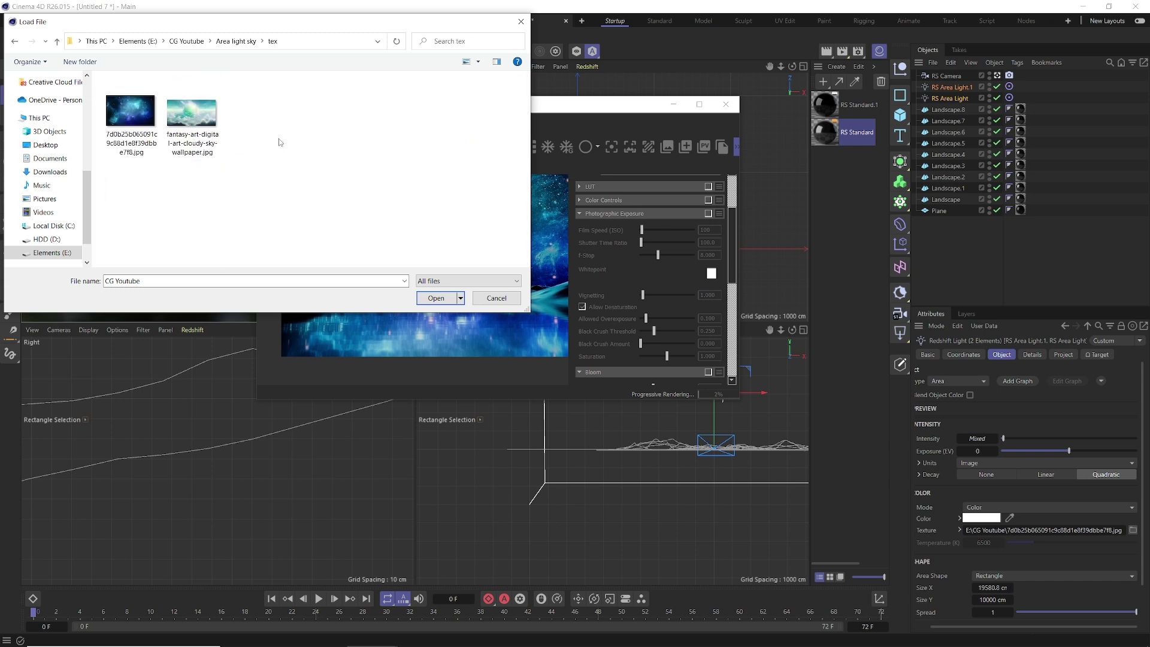
click(192, 114)
click(433, 298)
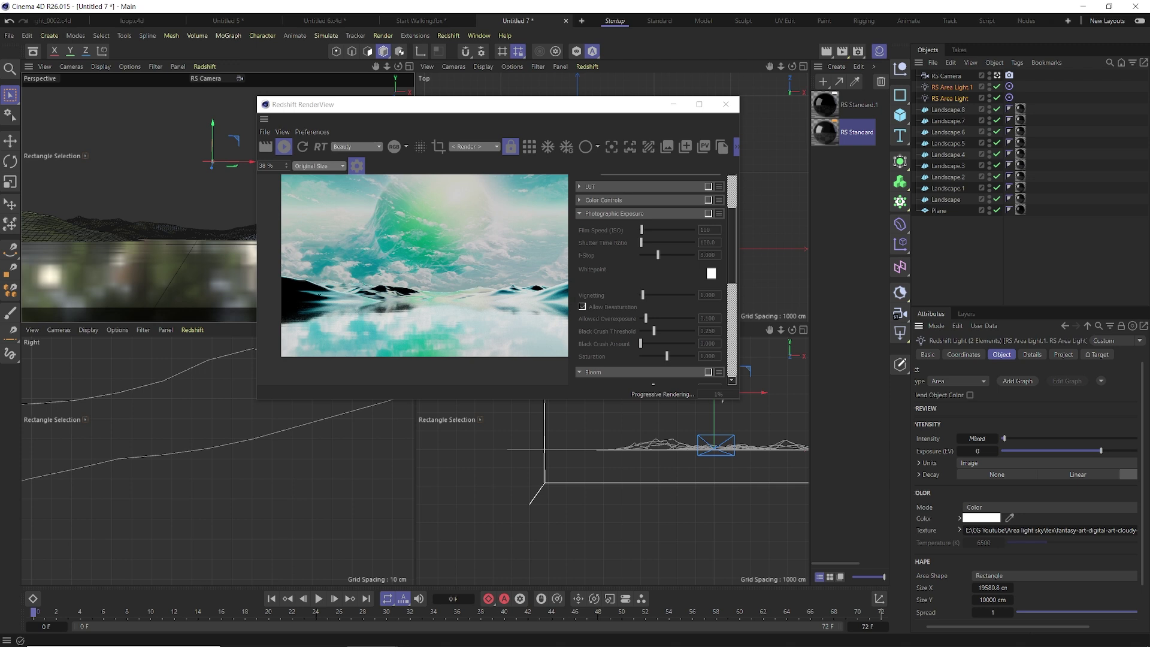
scroll(469, 295, down, 3)
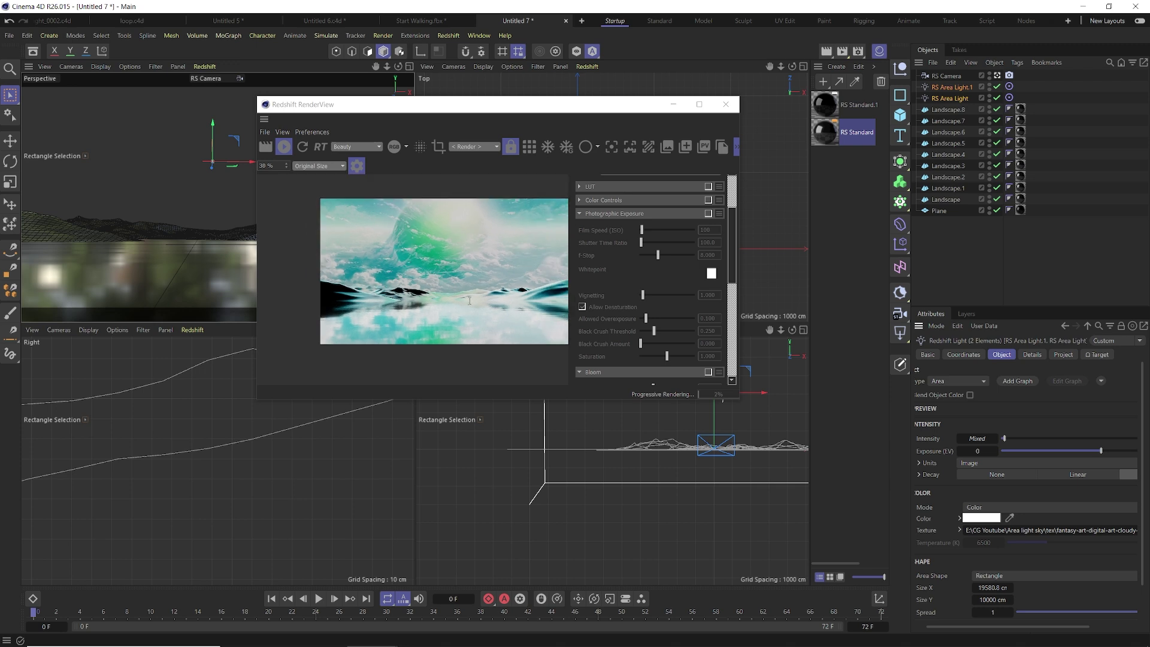
scroll(470, 300, up, 2)
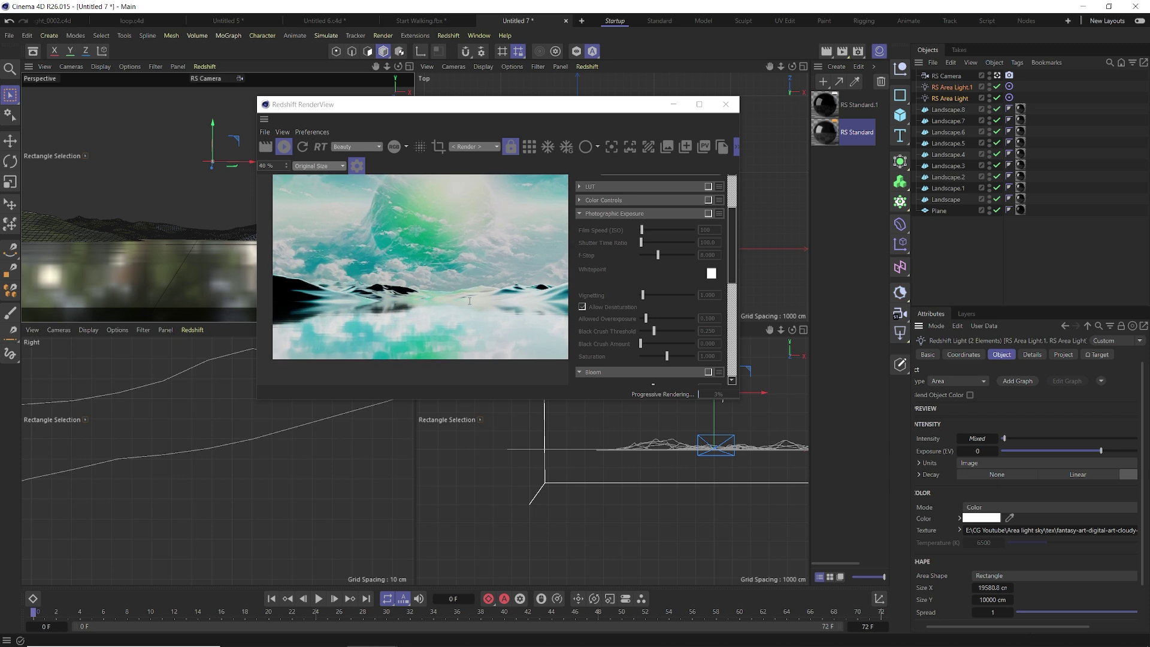
scroll(469, 301, down, 5)
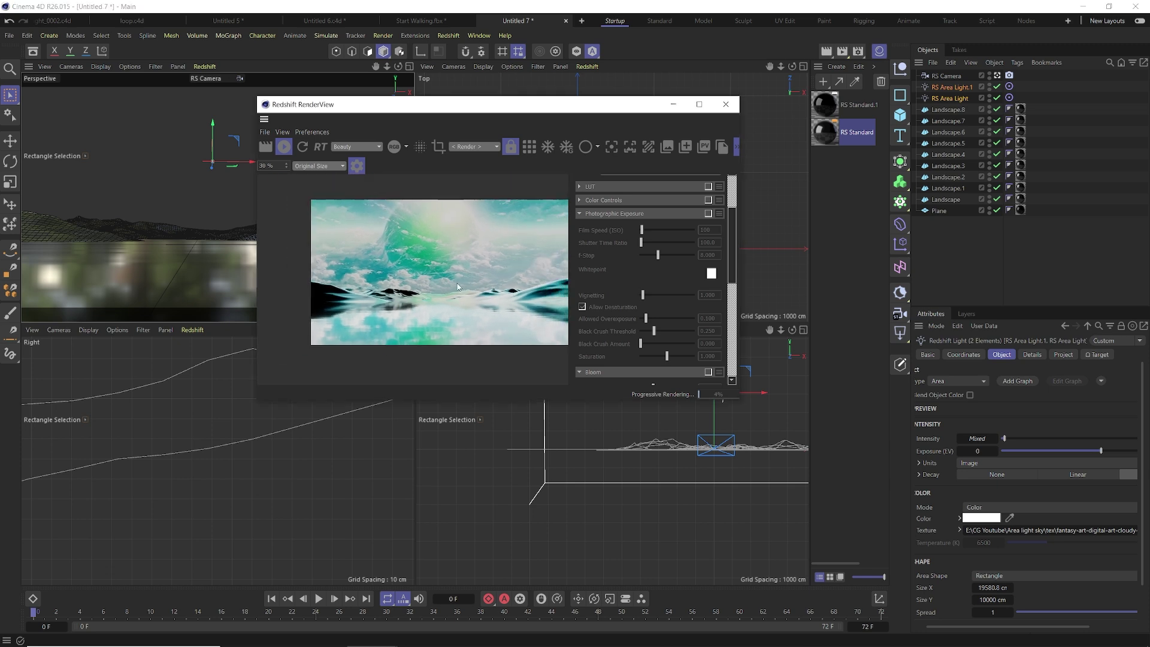
middle_drag(457, 286, 446, 287)
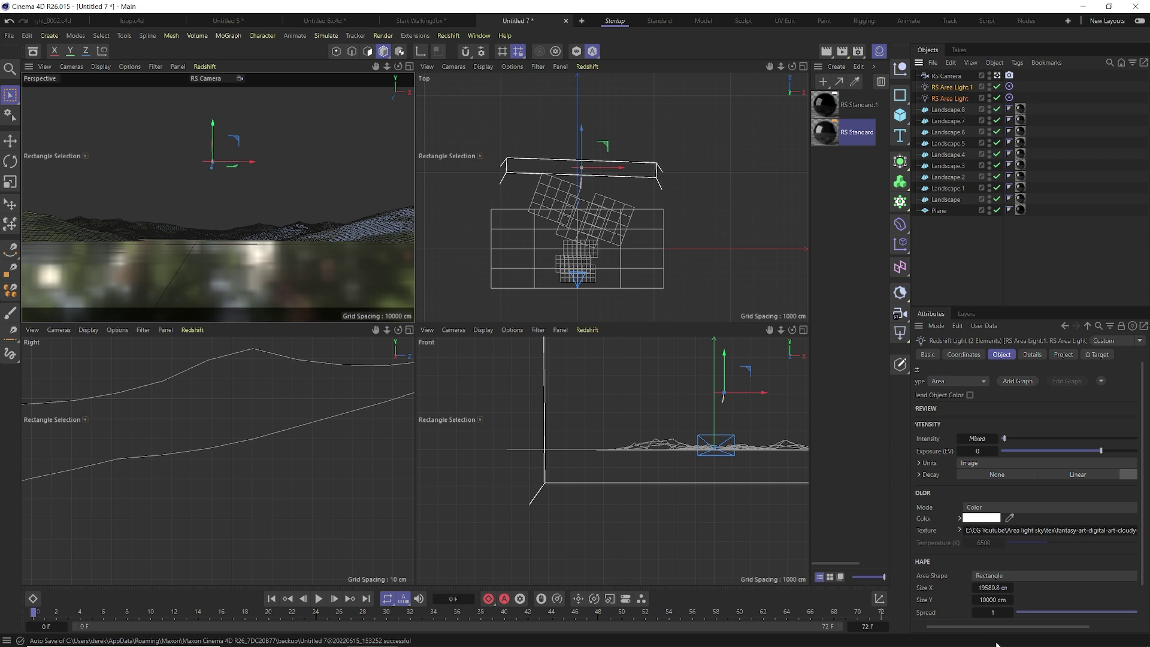
Set the texture of both RS Area Lights to galaxy.jpg from the Area light sky folder
drag(1036, 626, 1084, 627)
click(1134, 532)
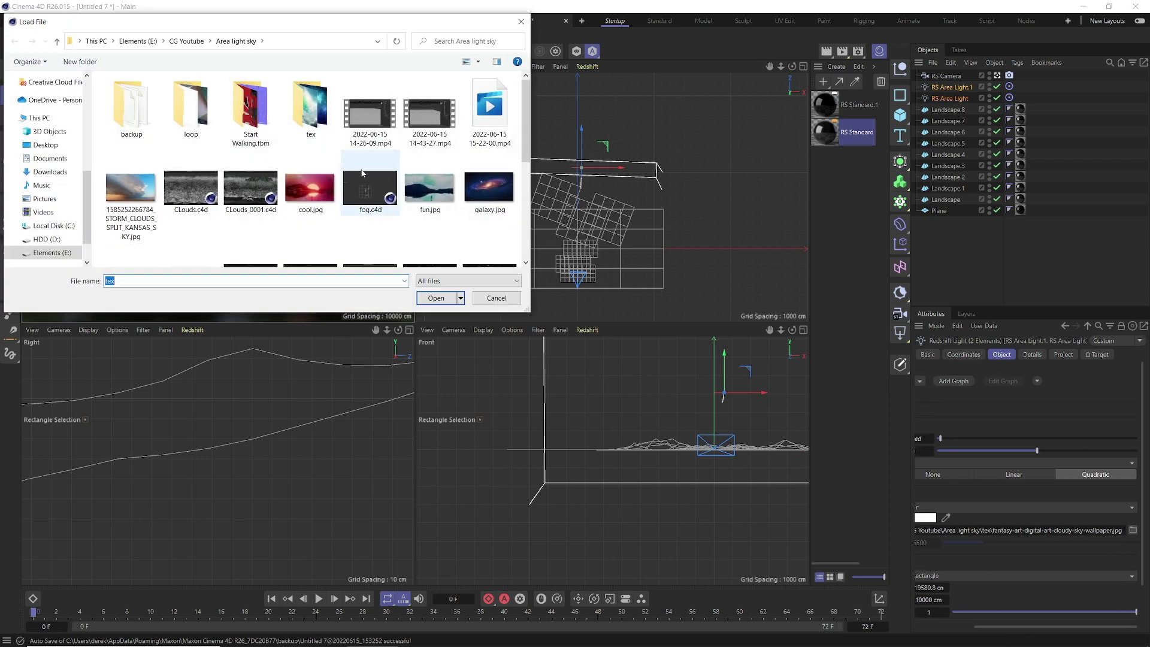
click(486, 189)
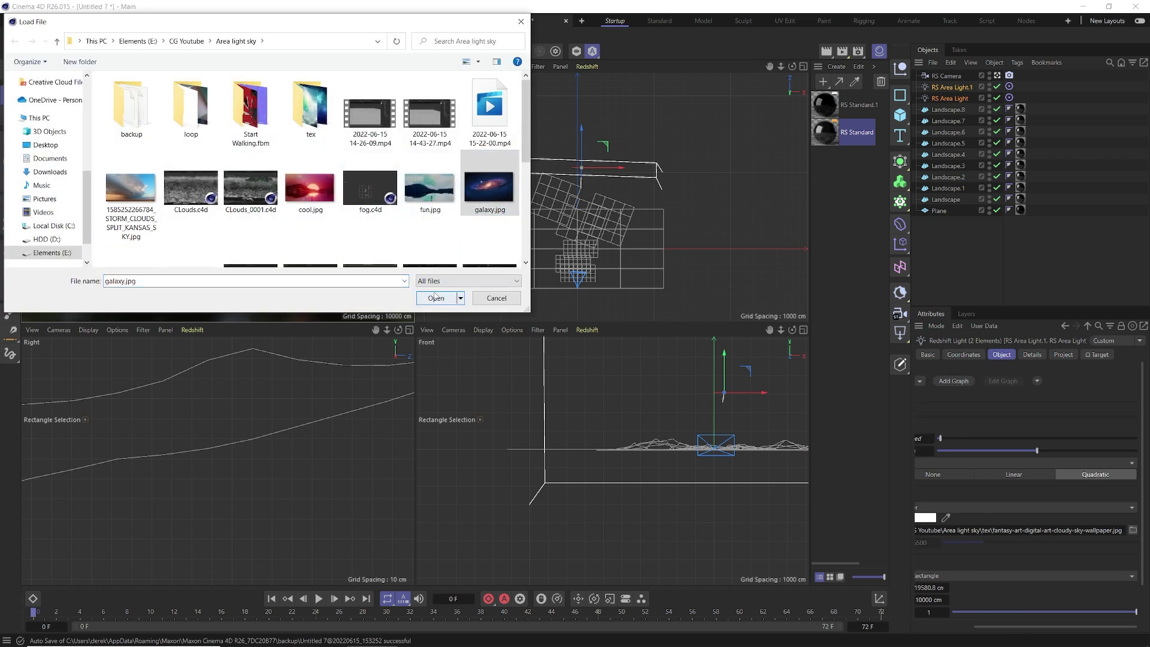
click(436, 298)
Reopen the Redshift RenderView, start the live render and move its window clear of the materials and object list
click(446, 35)
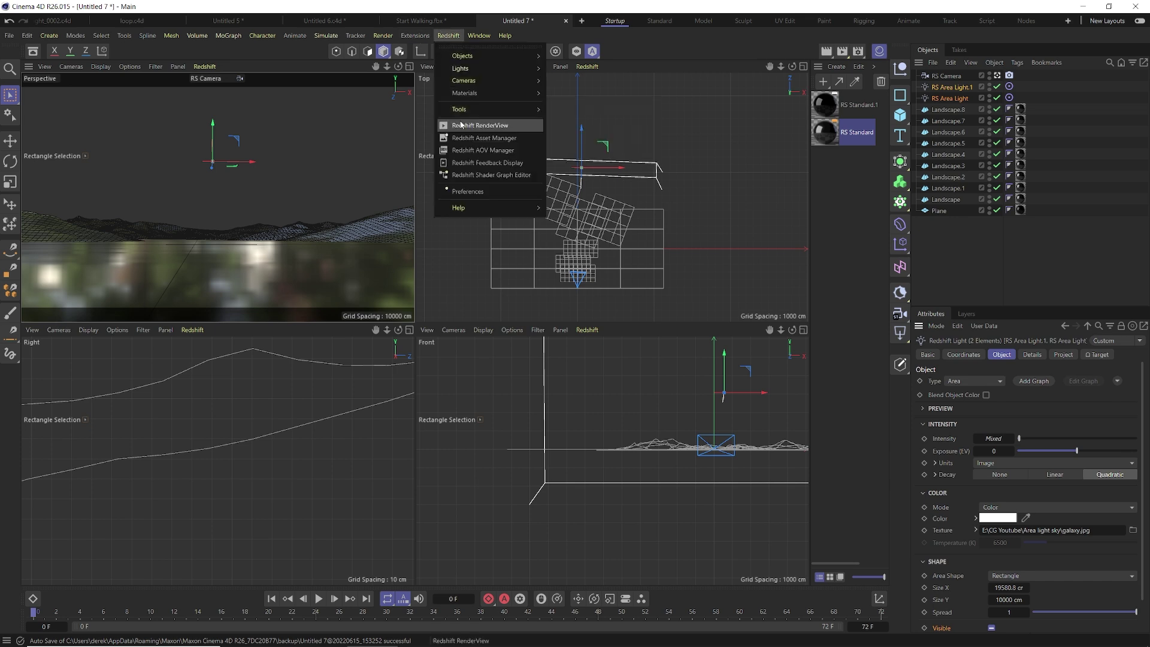
click(464, 126)
click(487, 154)
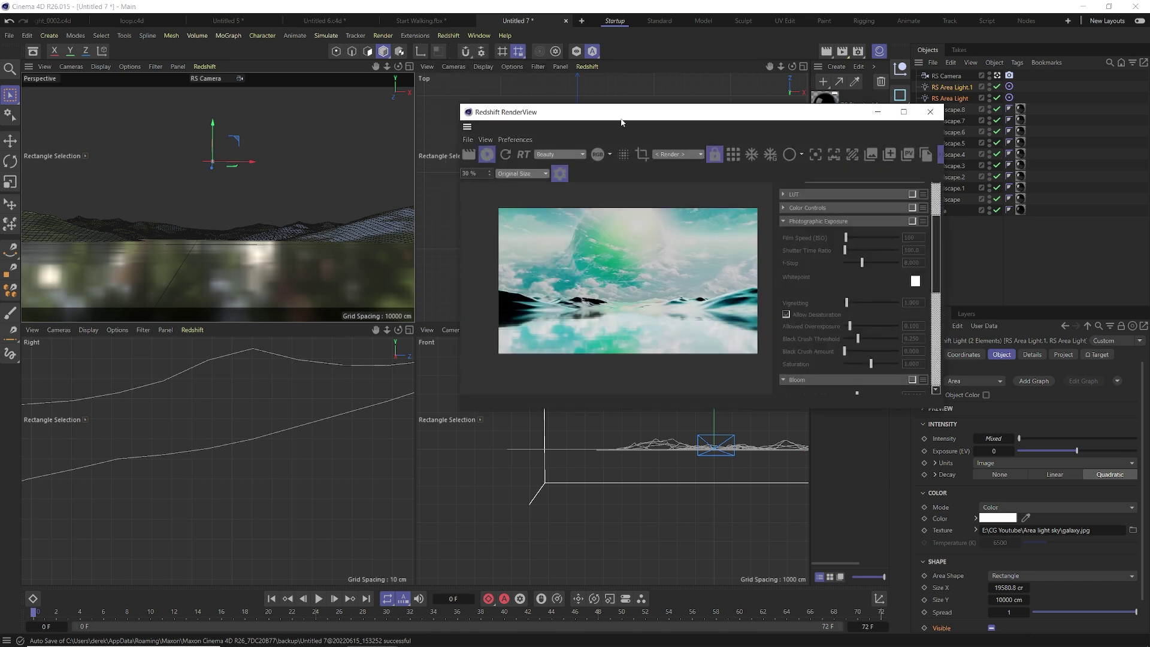
drag(621, 121, 434, 131)
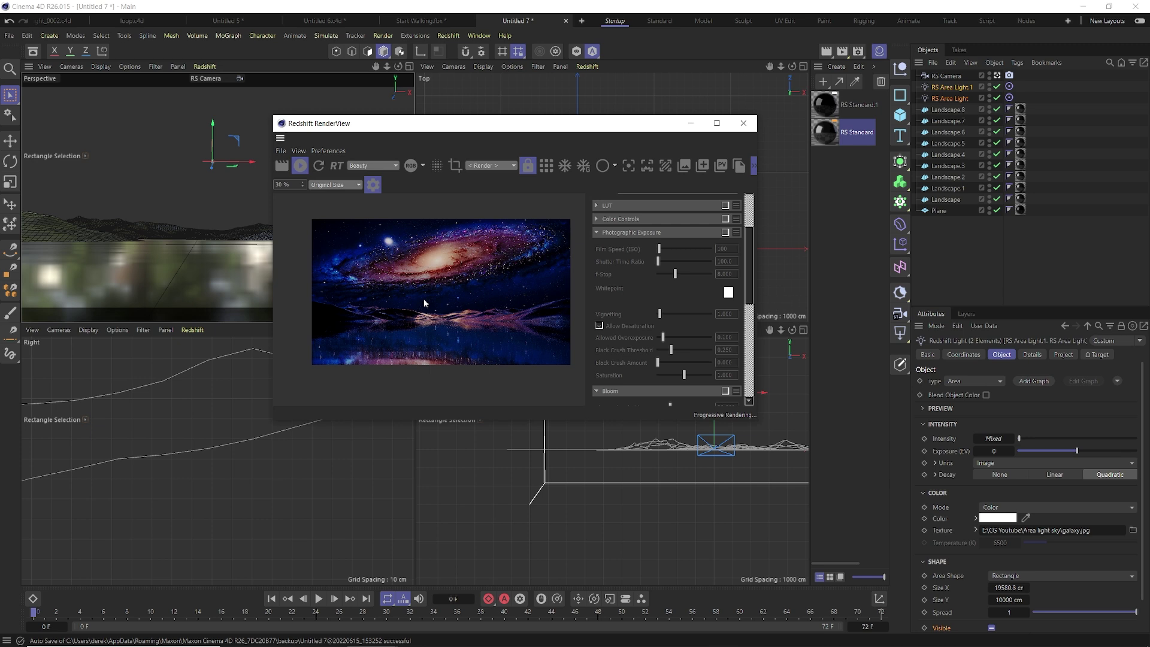
drag(479, 123, 407, 118)
Set the reflection roughness of the landscapes' RS Standard material to about 0.38
double_click(826, 132)
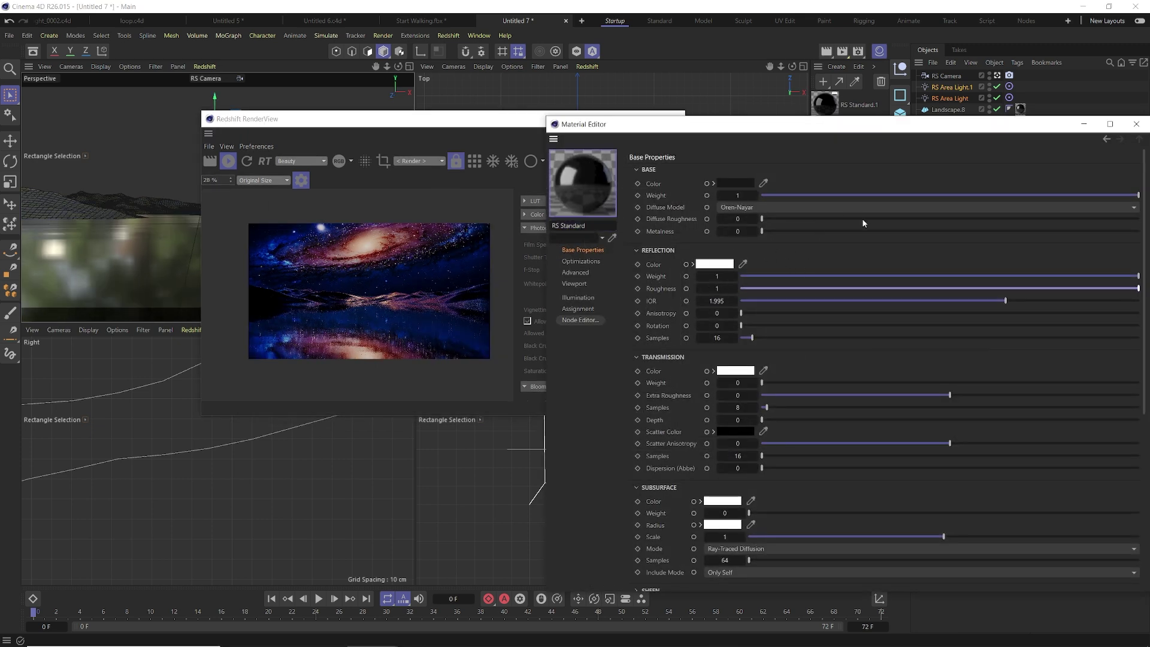
drag(1138, 288, 846, 291)
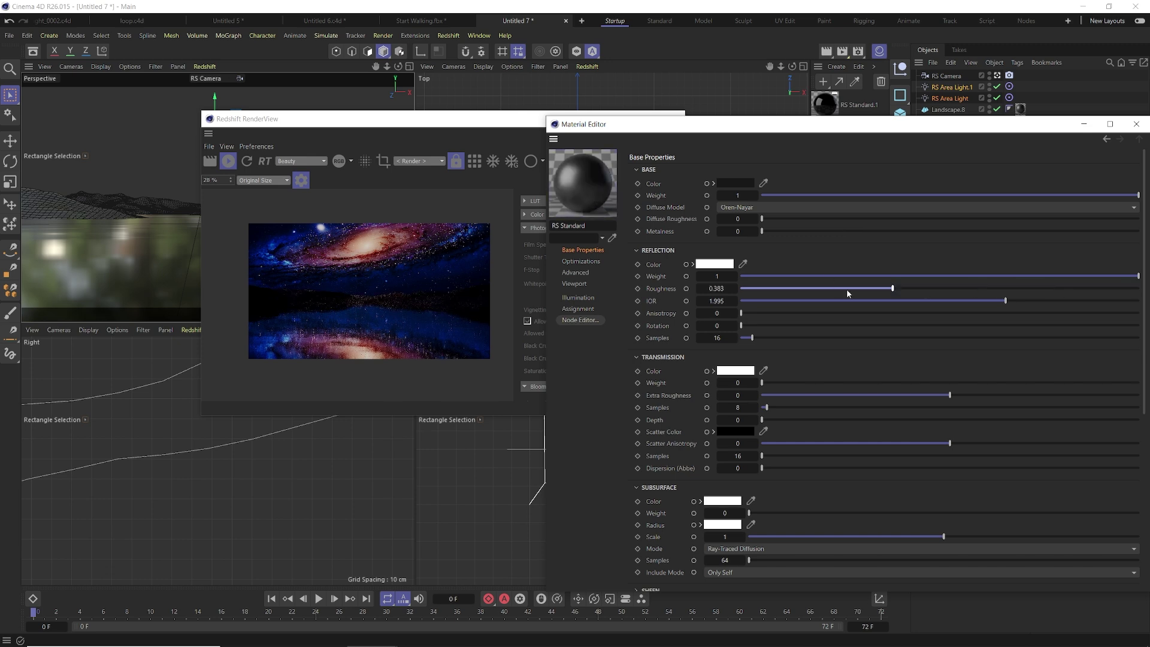
click(1135, 123)
Give all nine landscape objects 100% rough and fine furrows and 400 width and depth segments
click(948, 110)
shift+click(946, 199)
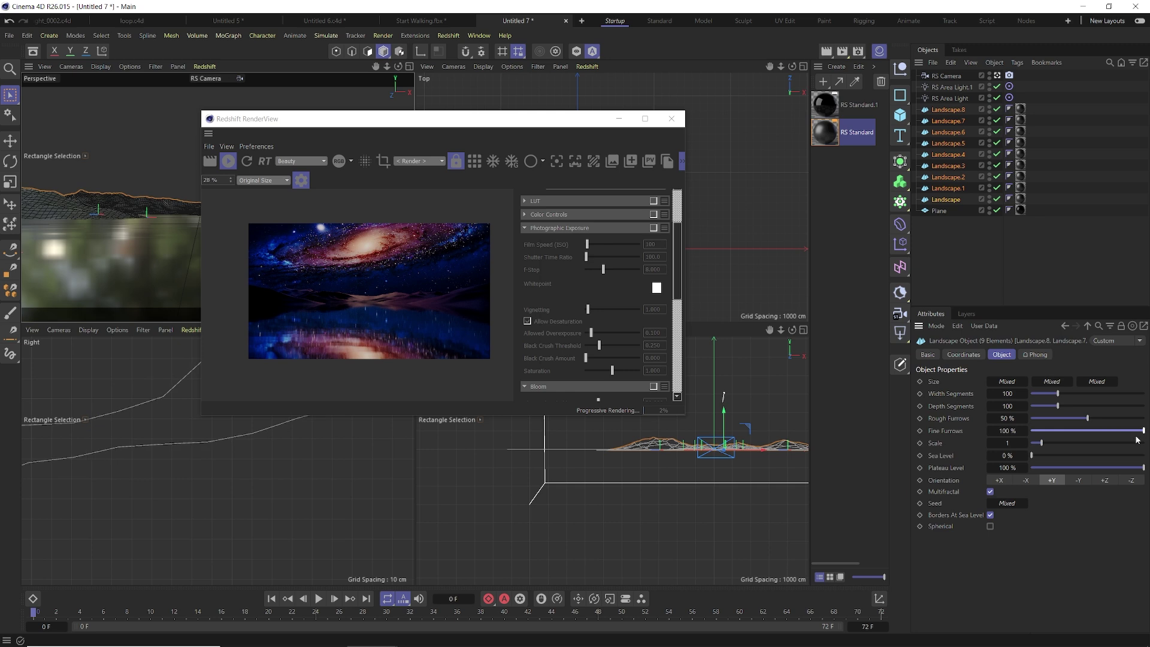
drag(1132, 423, 1147, 419)
text(400)
key(Tab)
text(400)
key(Return)
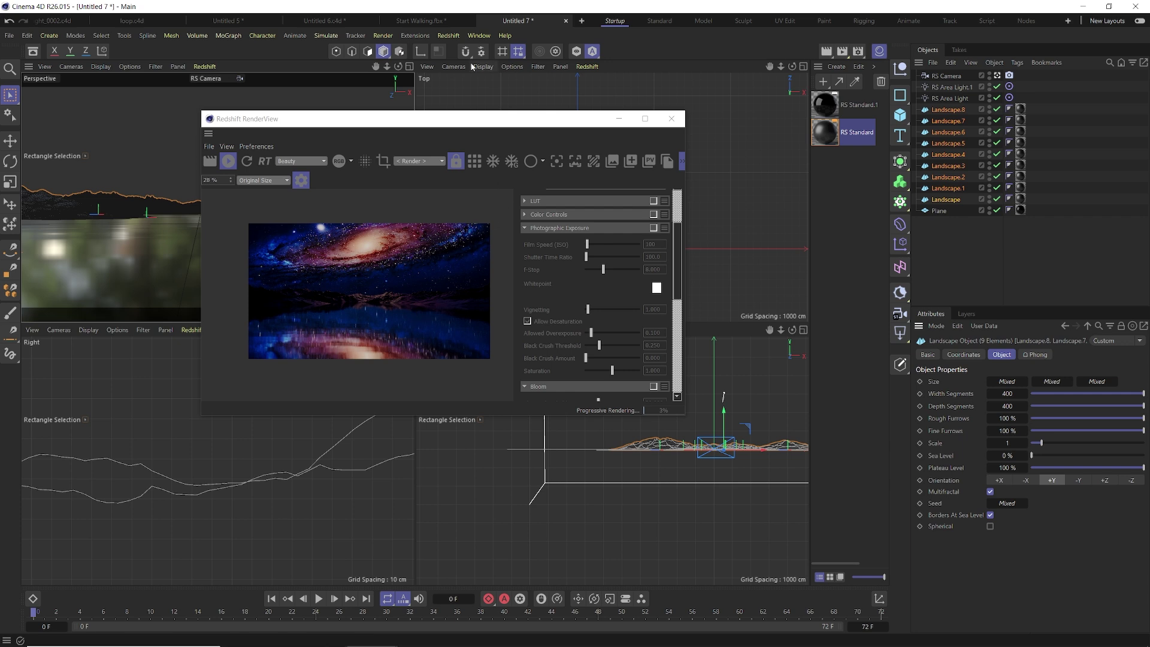
Try volumetric fog from a Redshift Environment object with scattering set to 0.001, and delete the object
click(448, 35)
mouse_move(535, 58)
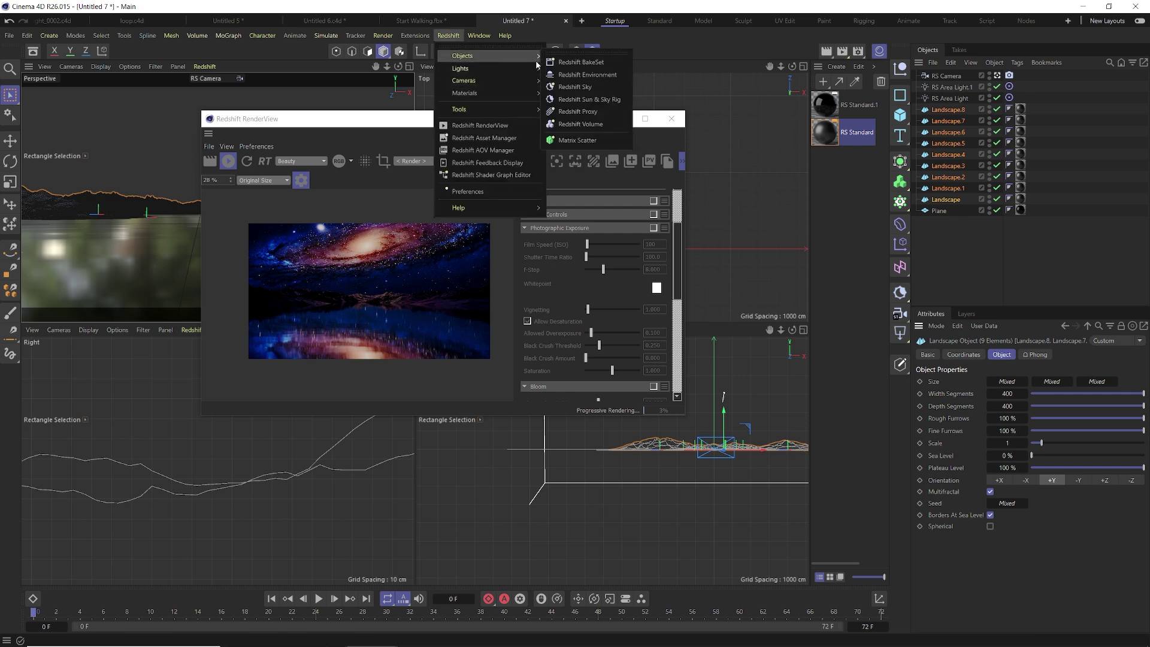
click(588, 74)
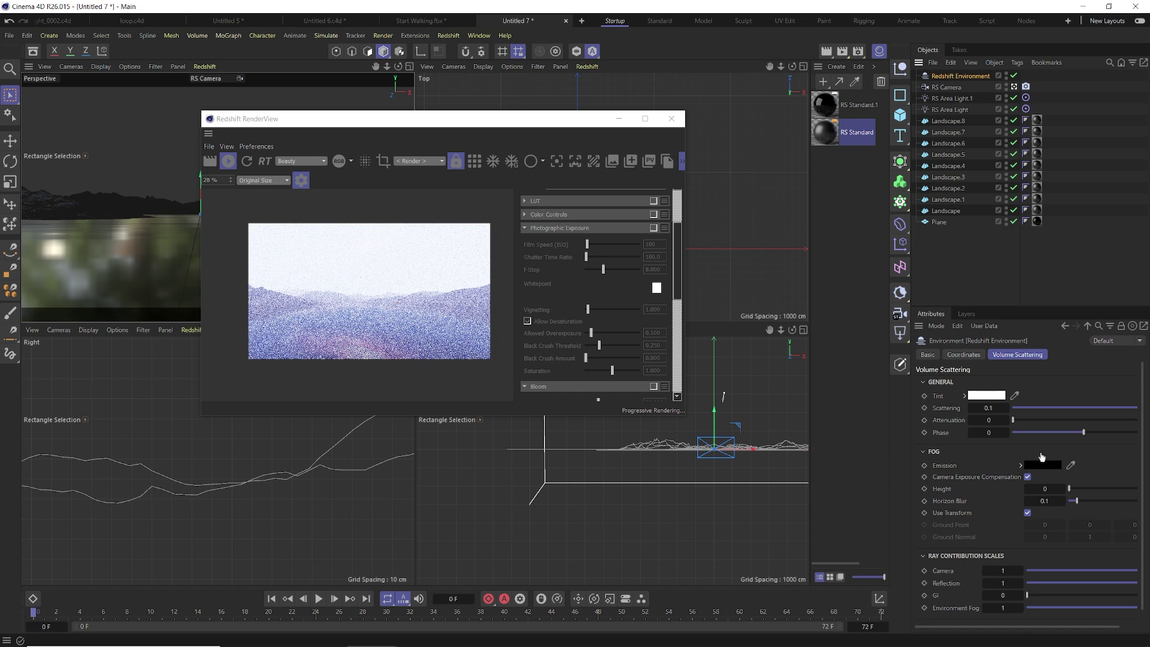
drag(989, 408, 983, 413)
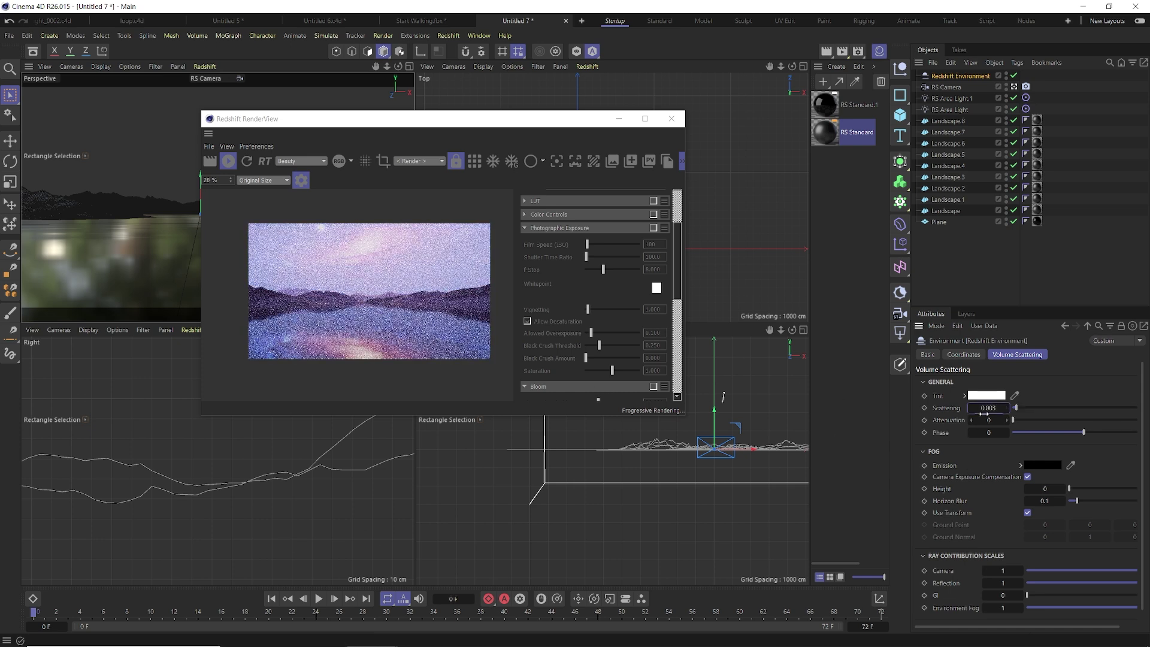
double_click(987, 407)
key(Return)
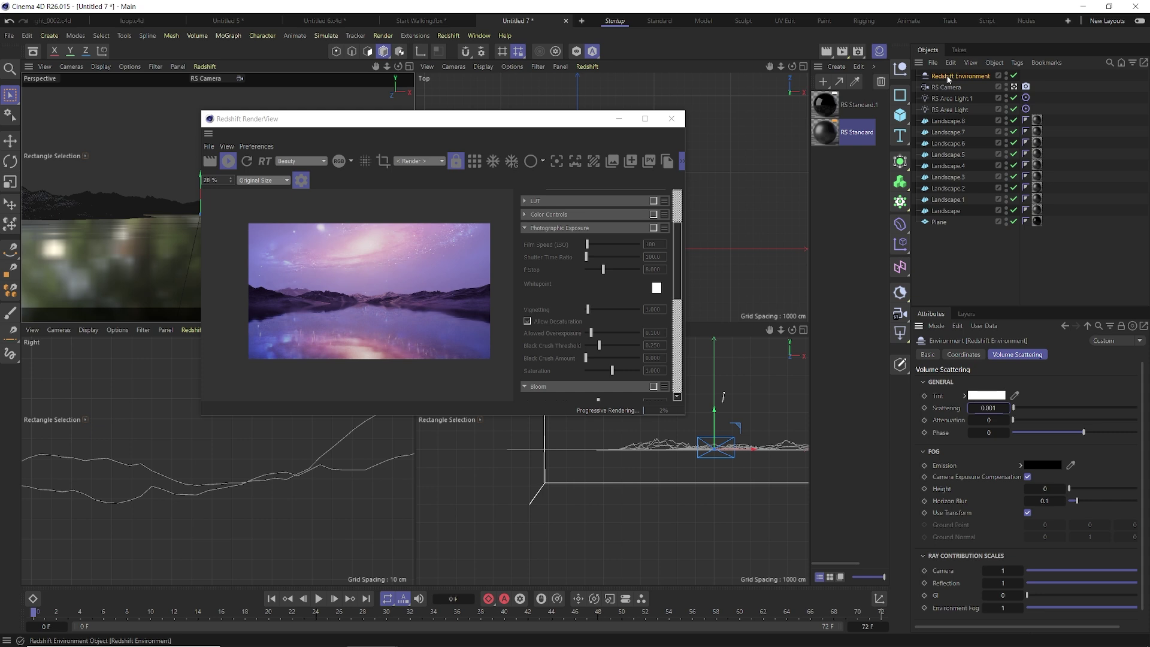
key(Delete)
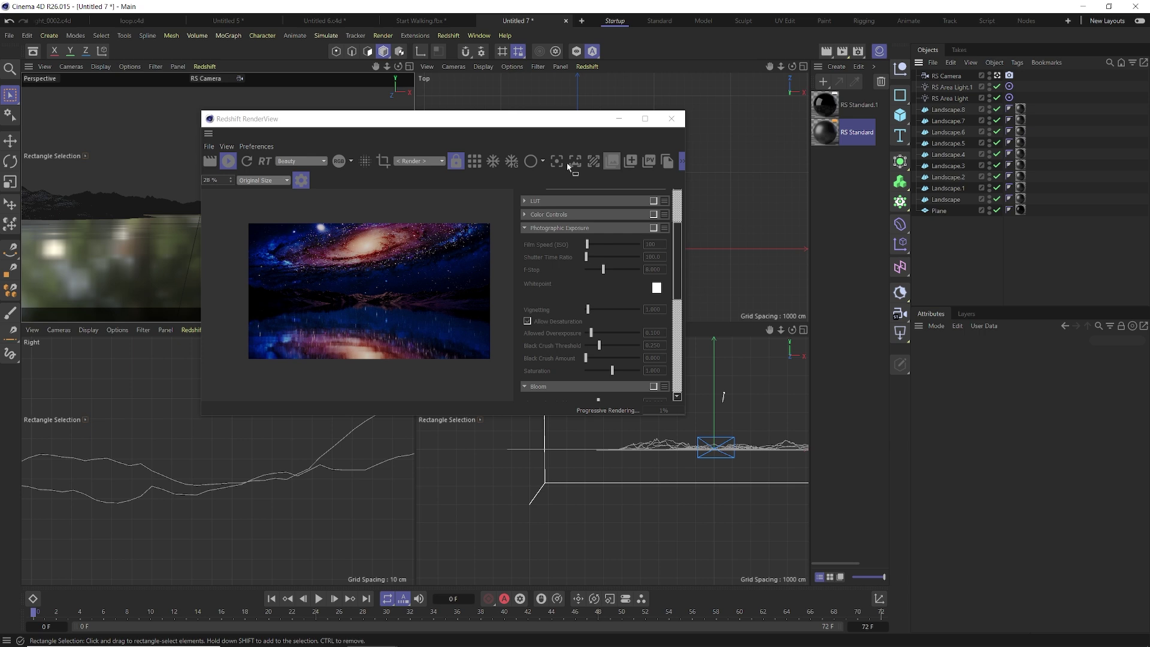
Duplicate the RS Area Light.1 object and clear the galaxy.jpg texture from the copy
drag(420, 121, 447, 156)
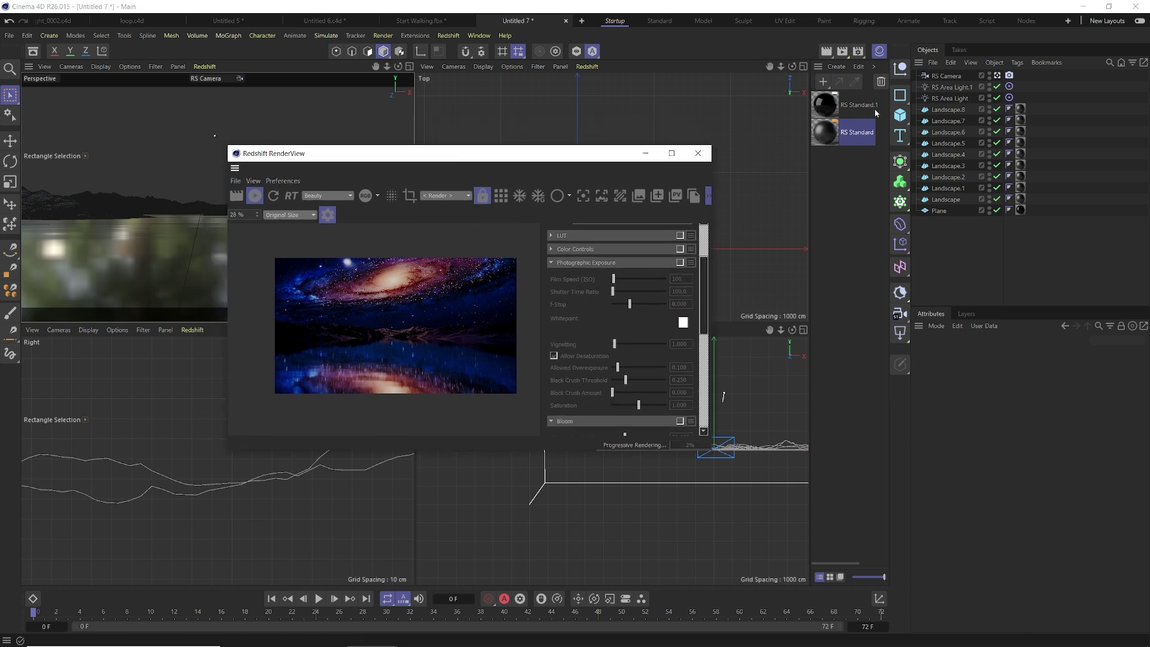
click(899, 332)
key(Delete)
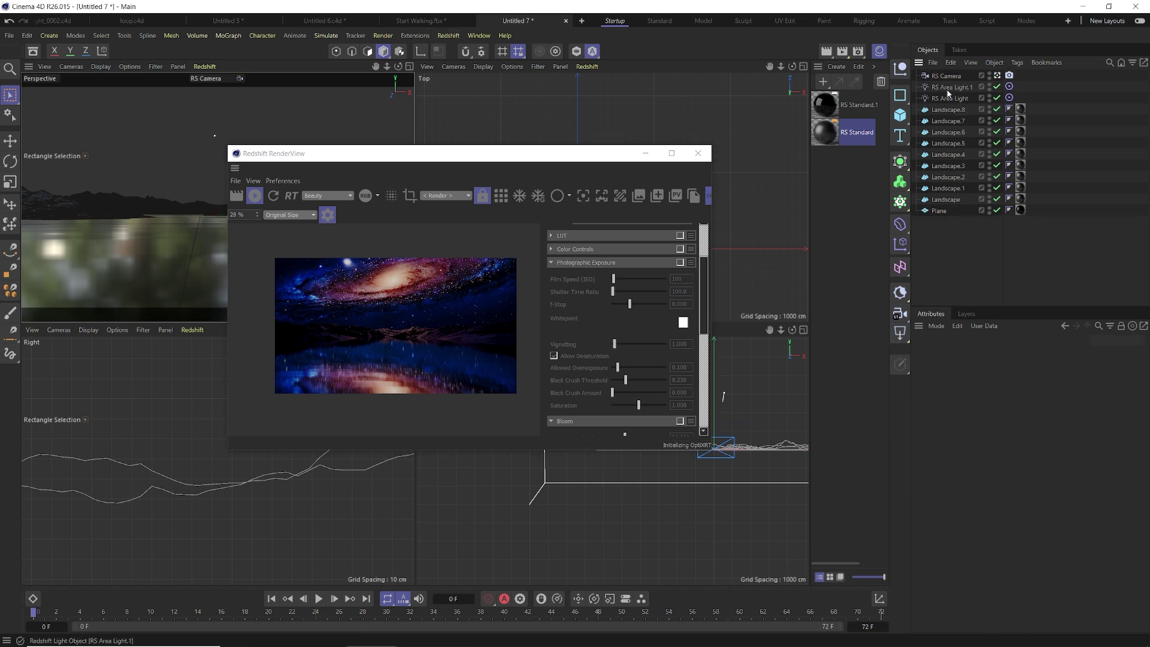
click(944, 88)
ctrl+drag(944, 76, 944, 77)
click(1036, 530)
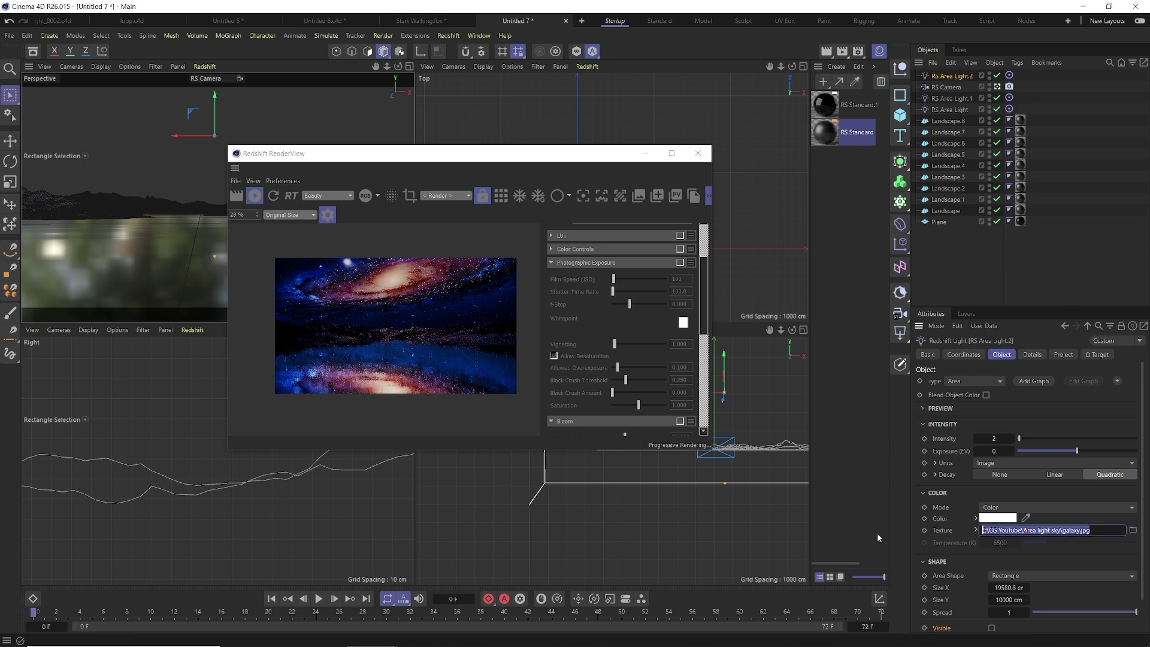
Change the duplicated light's area shape to Disc and set its X and Y sizes to 1000 cm
click(1018, 575)
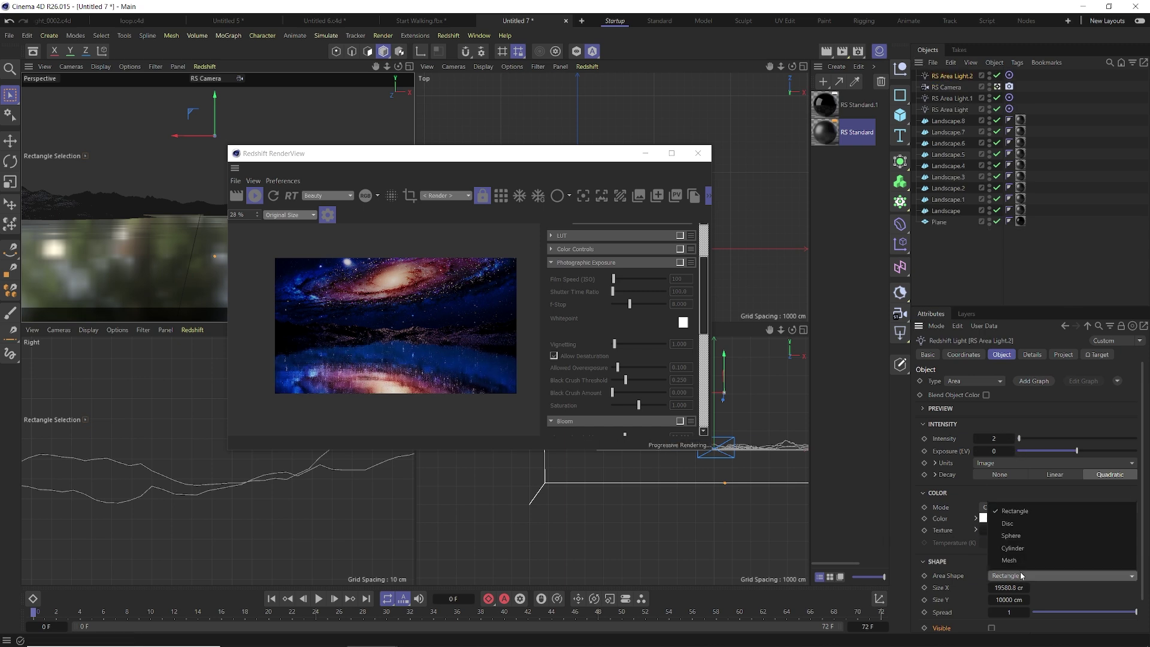
click(1011, 520)
click(1008, 587)
text(1000)
click(1006, 600)
text(1000)
key(Return)
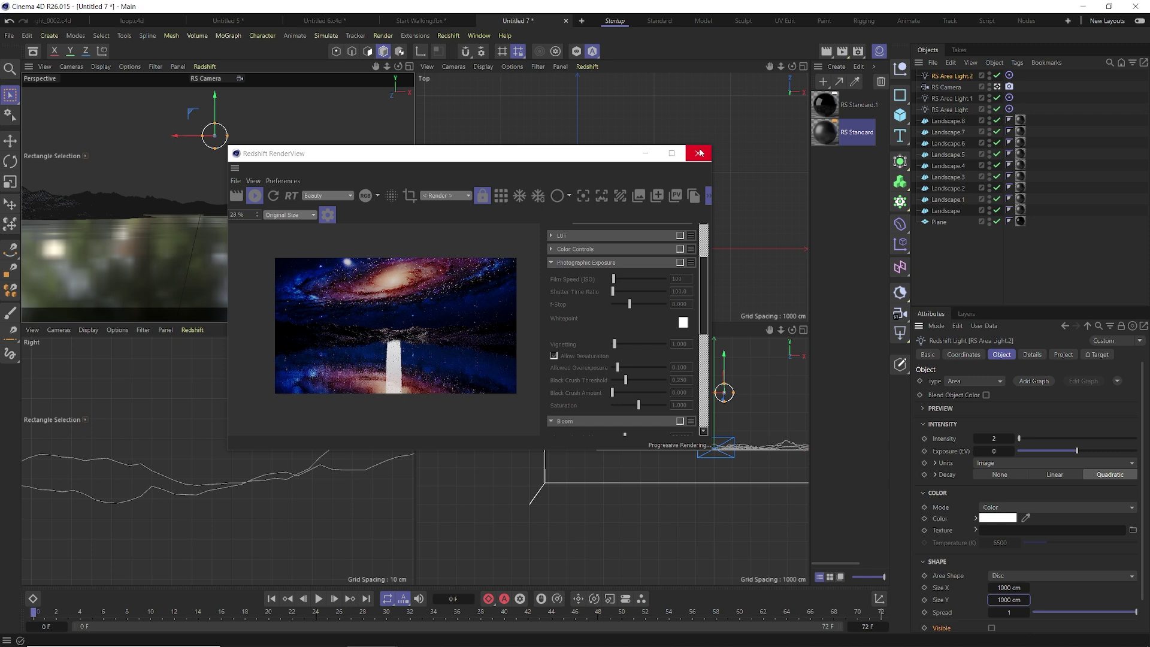
Move the disc light slightly forward and down to the mountain horizon, and scale it up to about 3300 cm
click(697, 153)
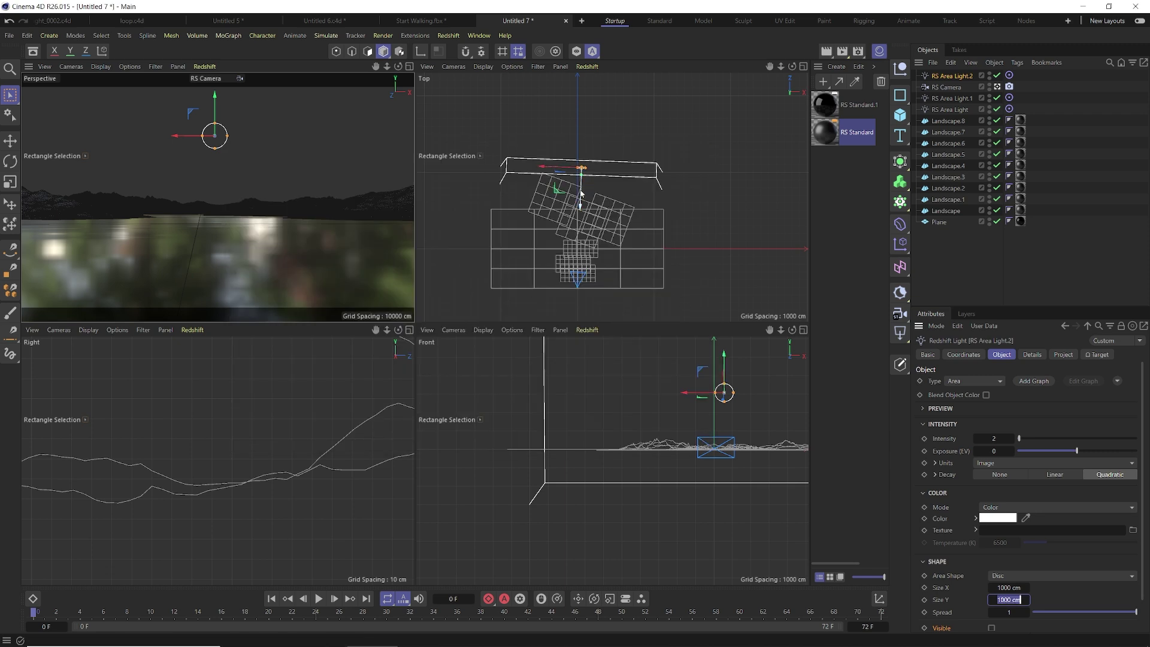
drag(580, 193, 586, 211)
drag(214, 99, 217, 157)
key(t)
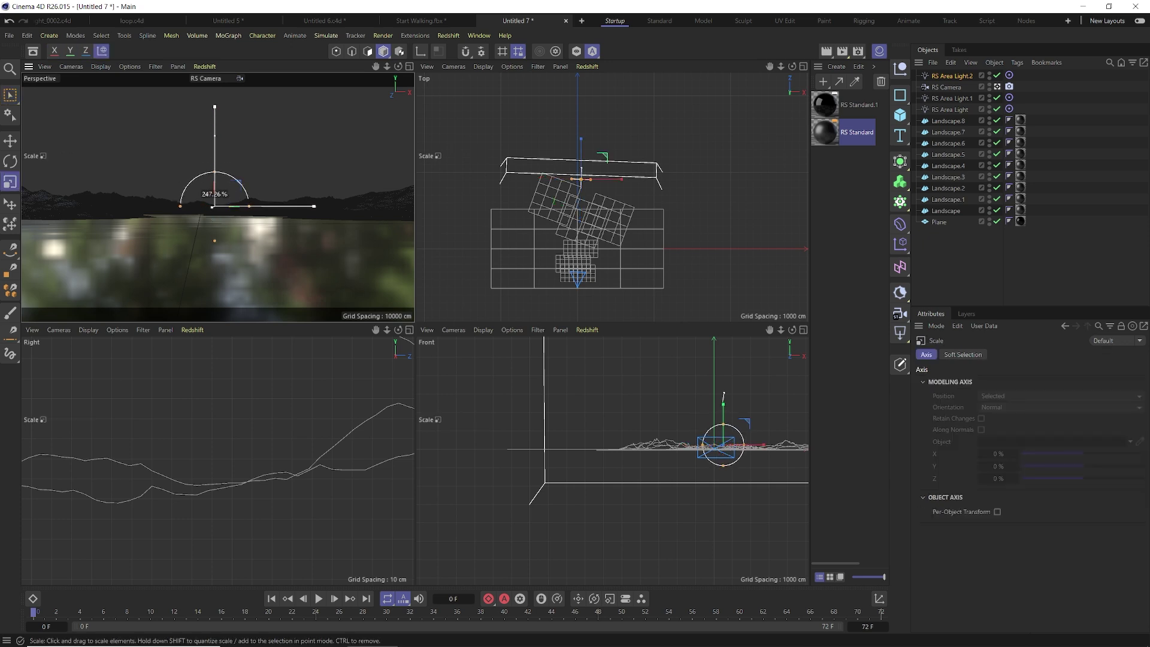
Reopen the Redshift RenderView with the live render running and move its window away from the materials
click(448, 36)
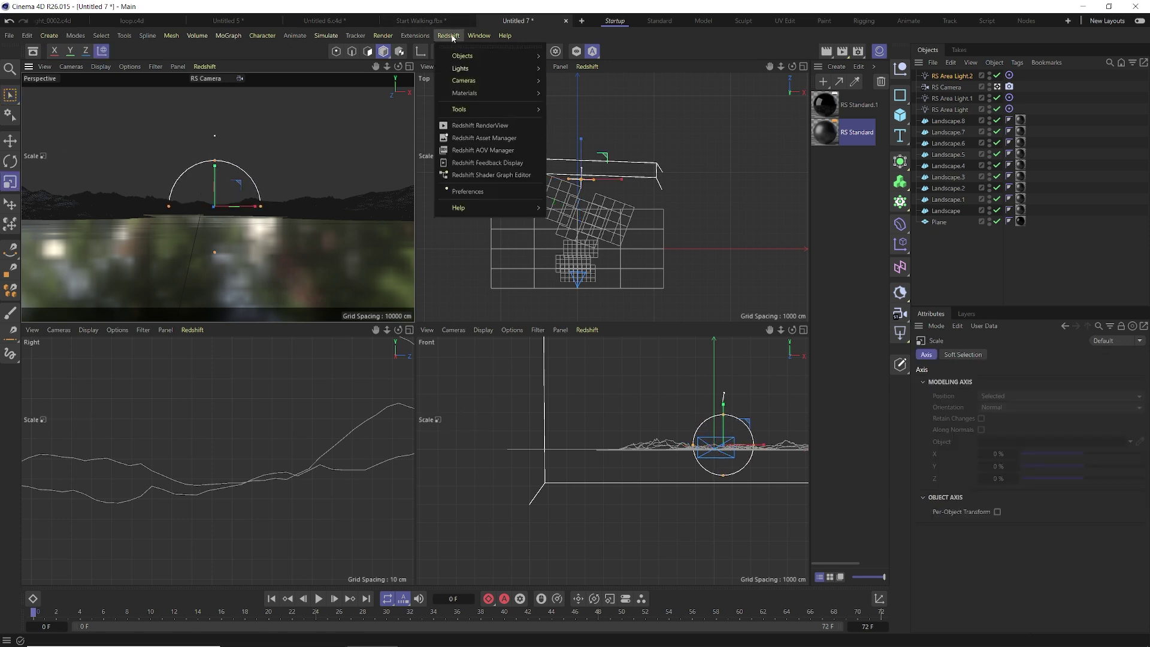
click(473, 124)
click(496, 162)
drag(569, 119, 300, 111)
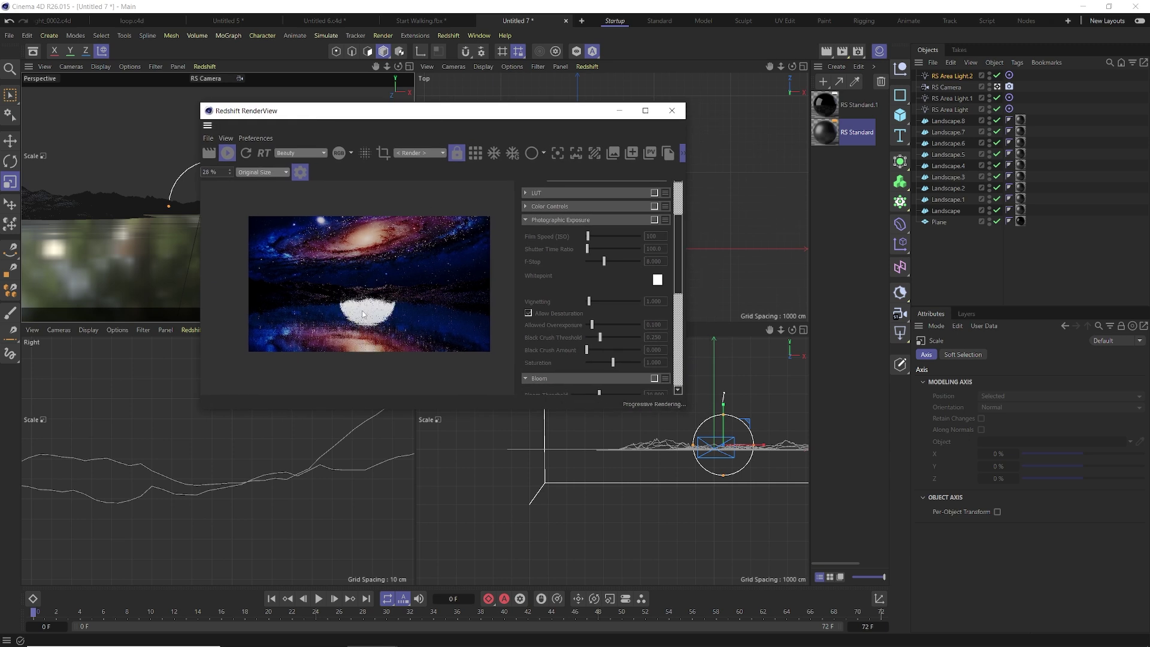
Make the disc light visible, with an orange colour of about RGB 215, 118, 0 and an intensity of 30
click(946, 77)
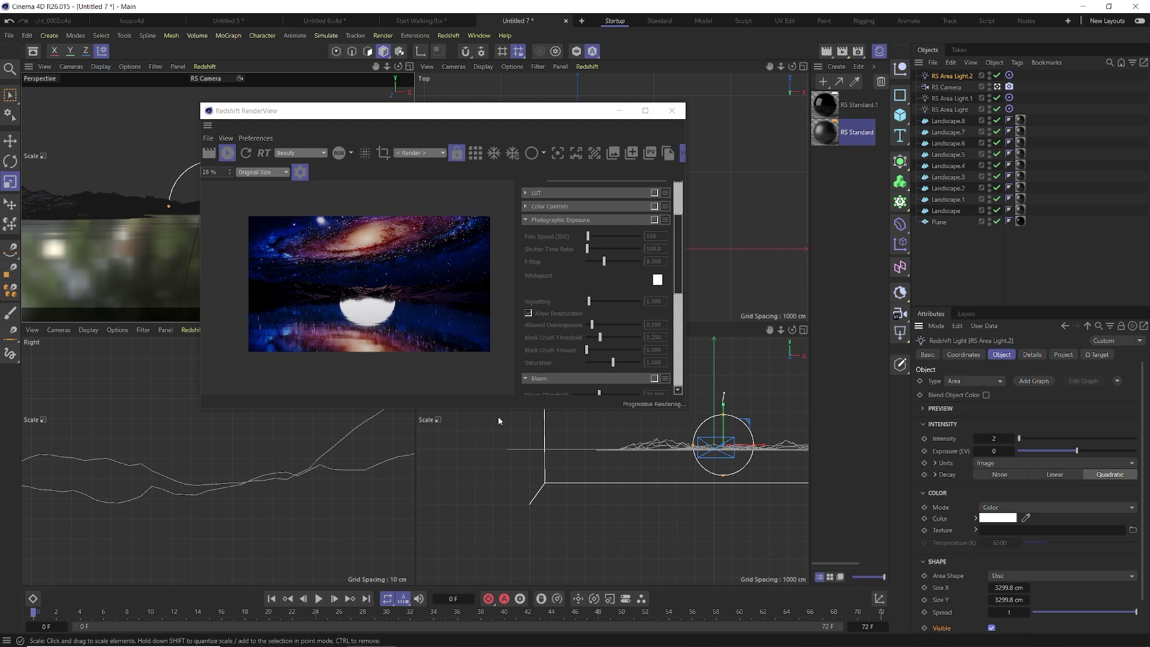
click(991, 518)
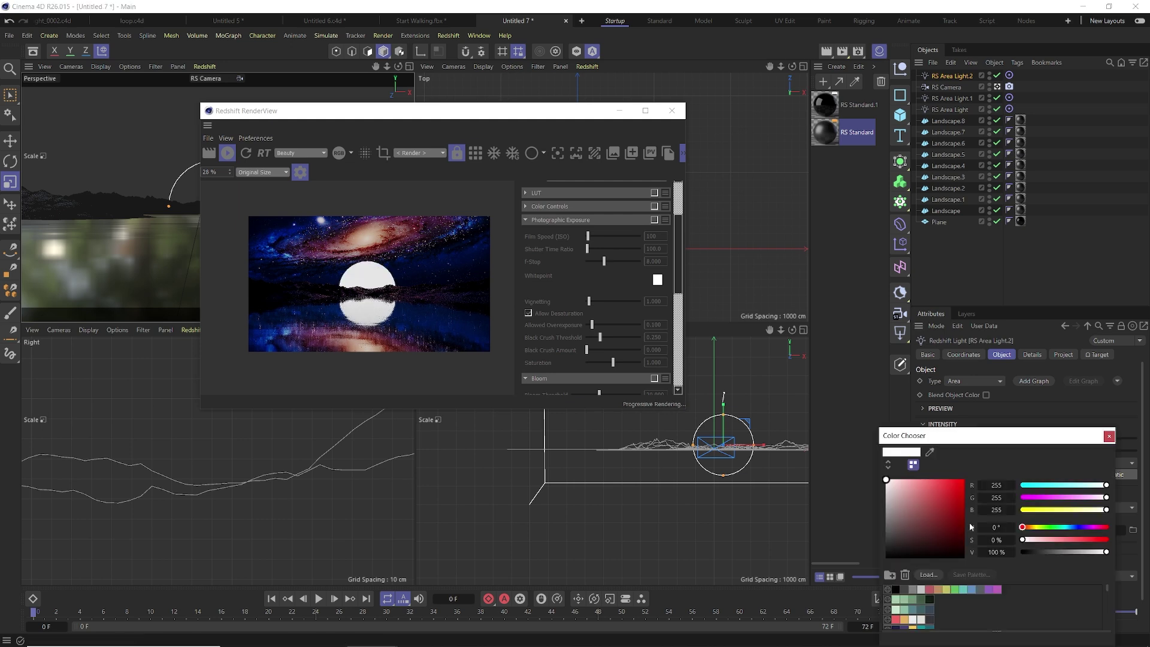
click(1031, 530)
click(940, 511)
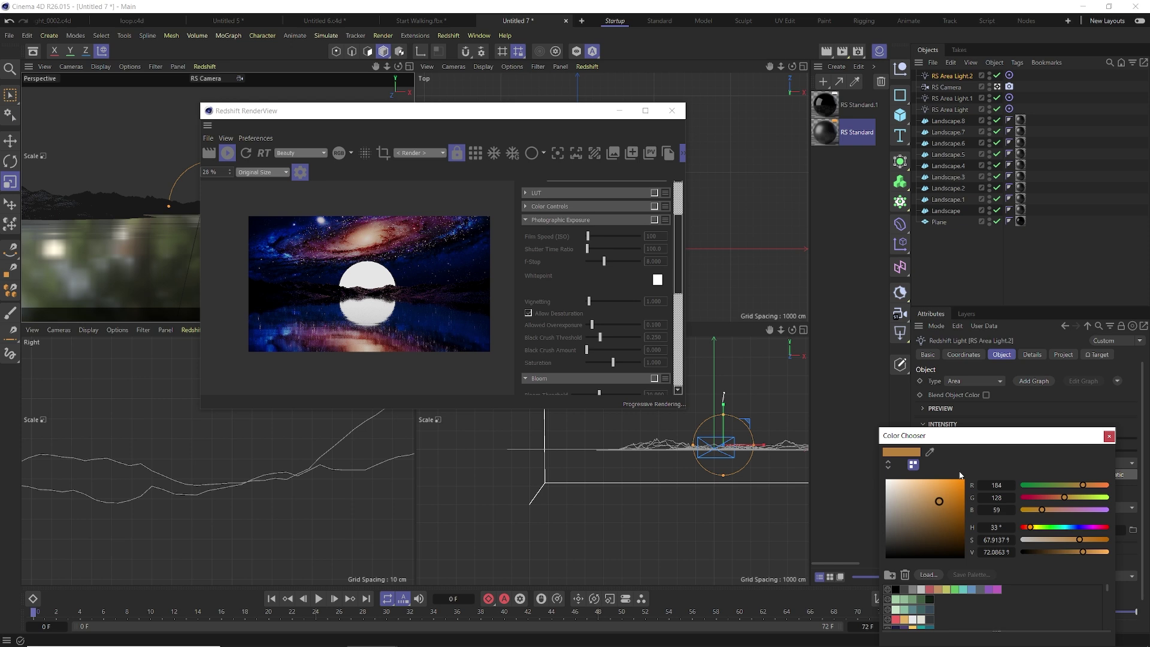
drag(939, 510, 961, 483)
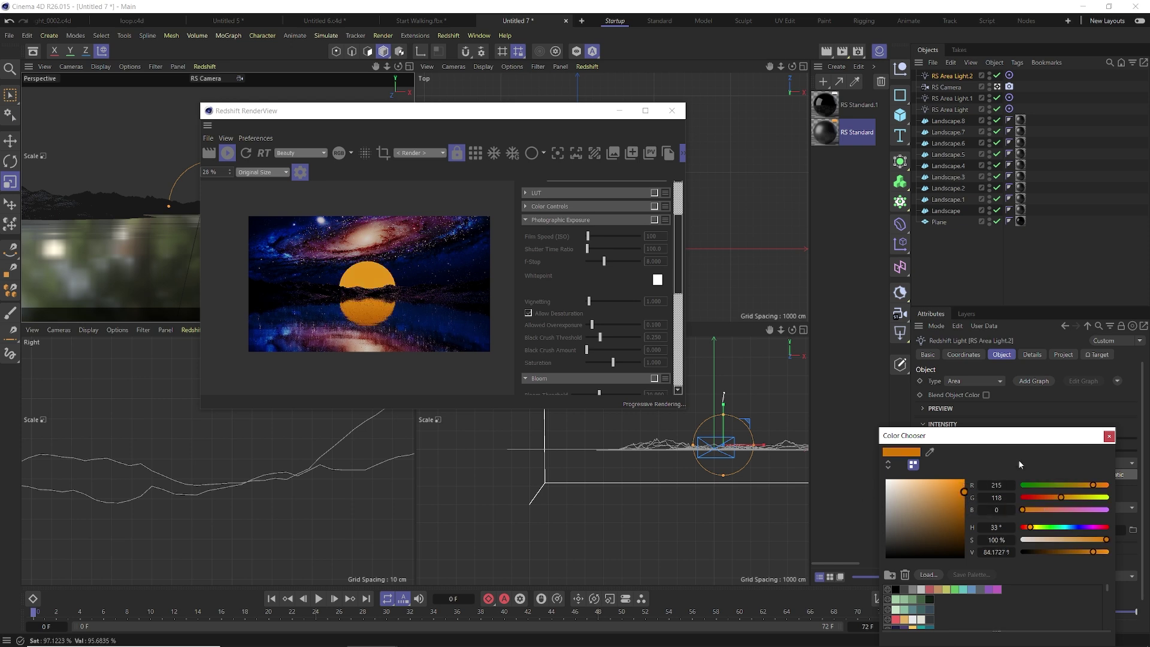
click(1108, 437)
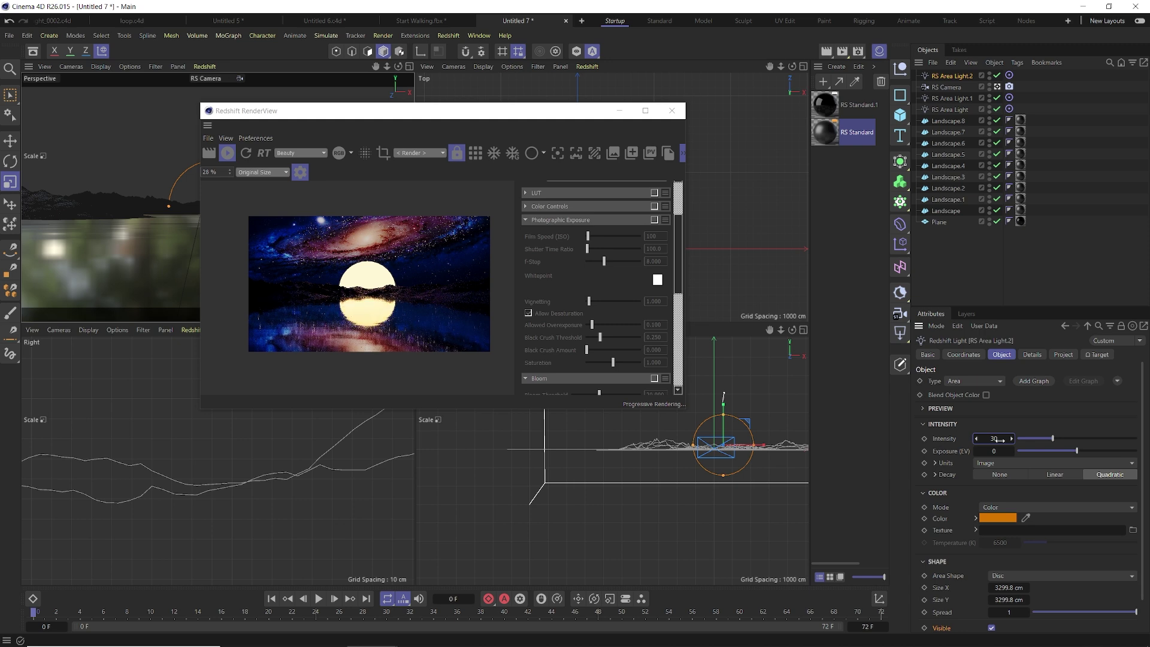
Enable the bloom effect for the render and stop the live render
click(654, 378)
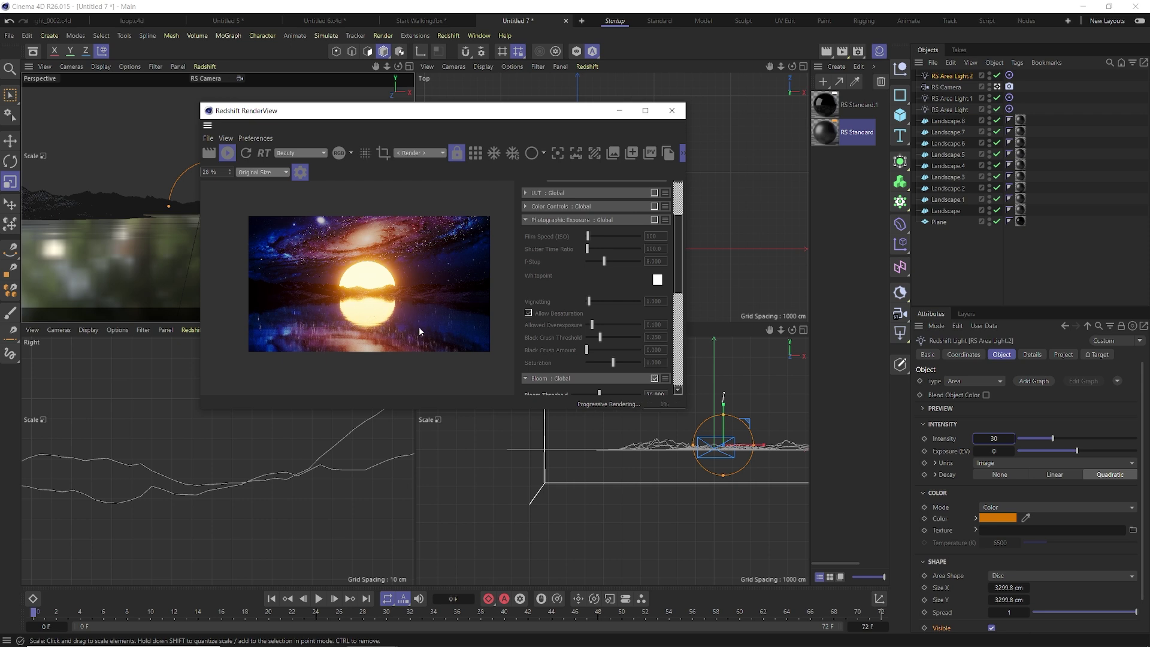
scroll(418, 326, up, 3)
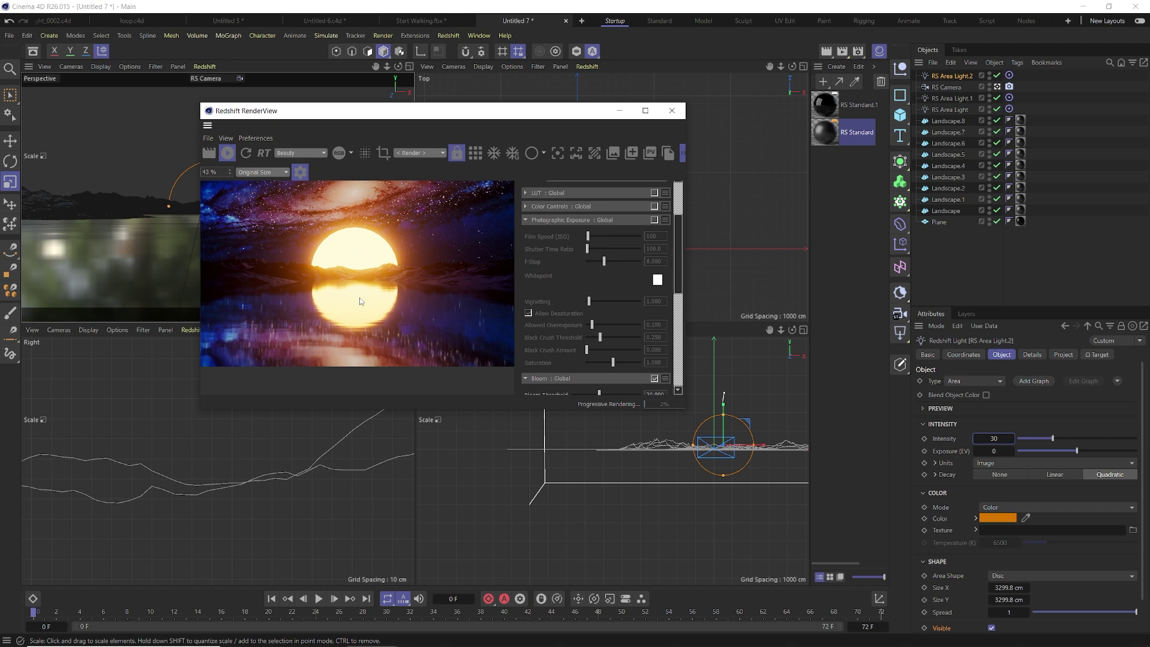
click(227, 153)
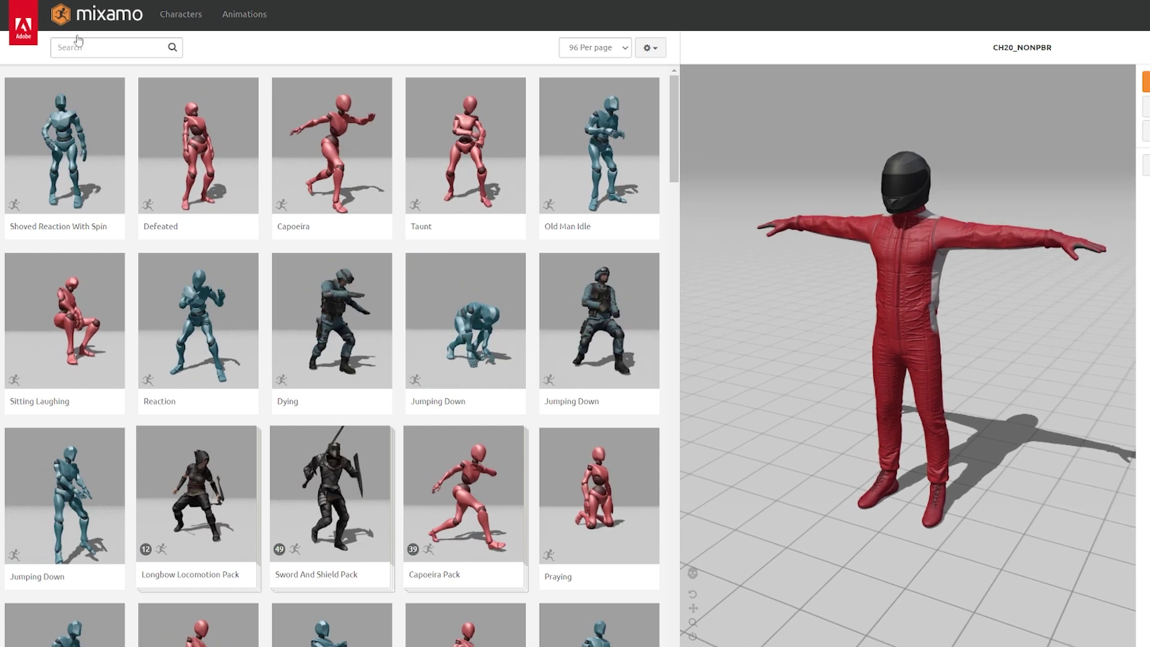
Switch to the Mixamo website and browse its library of character animations
click(114, 47)
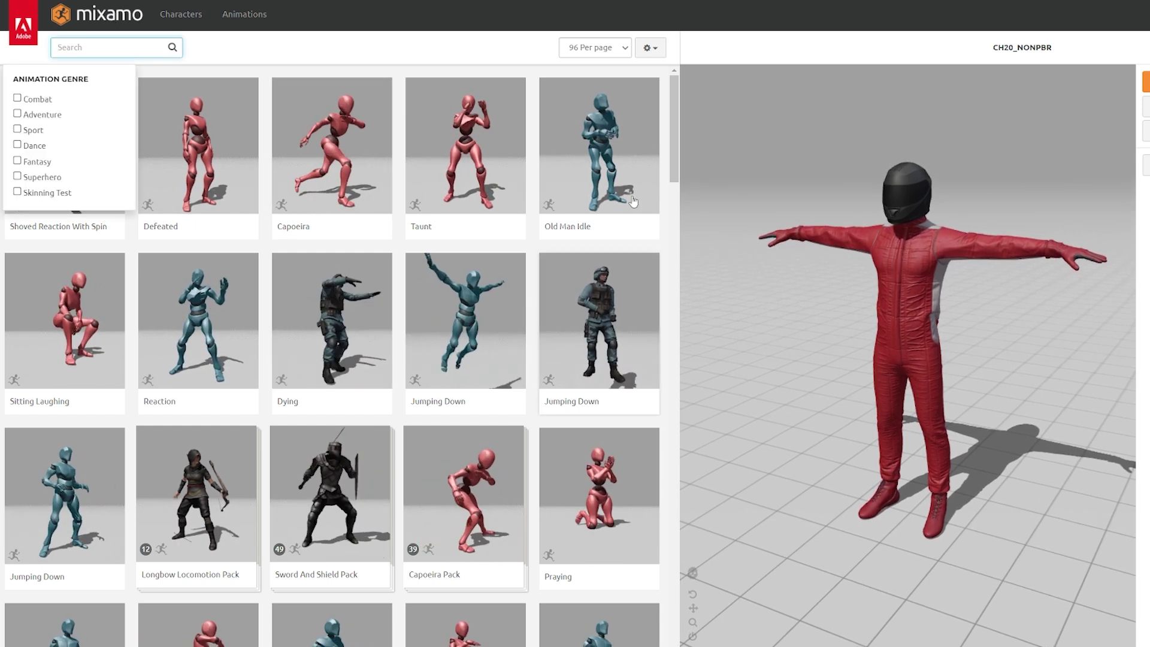
scroll(673, 150, down, 10)
drag(674, 208, 680, 346)
scroll(678, 336, down, 2)
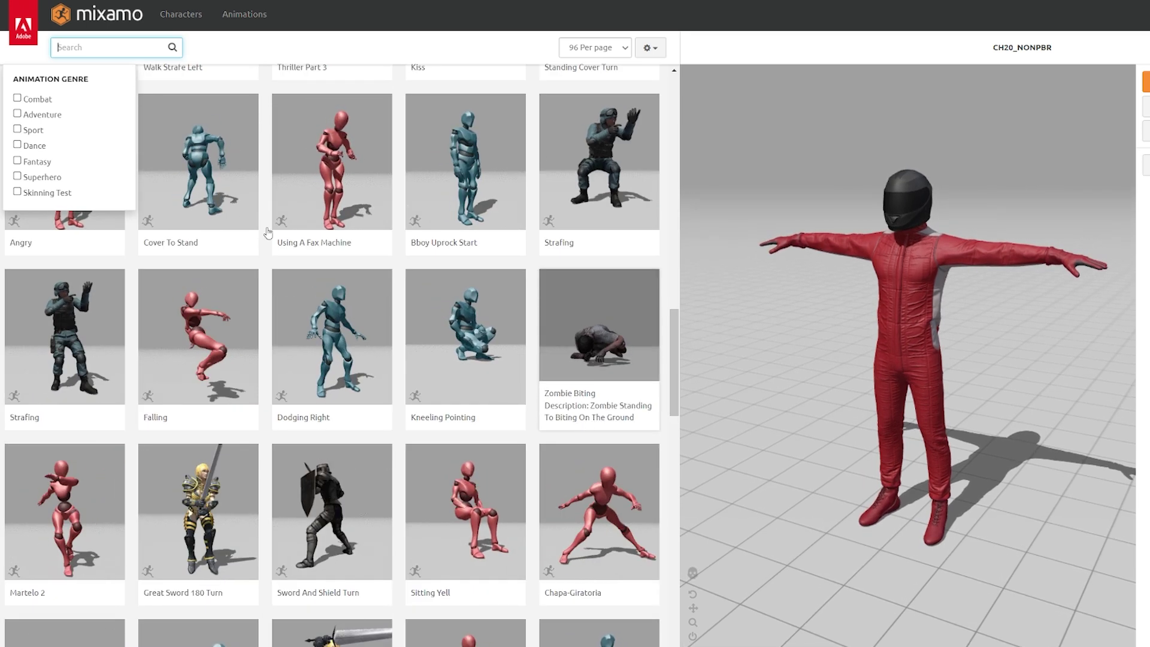
click(249, 15)
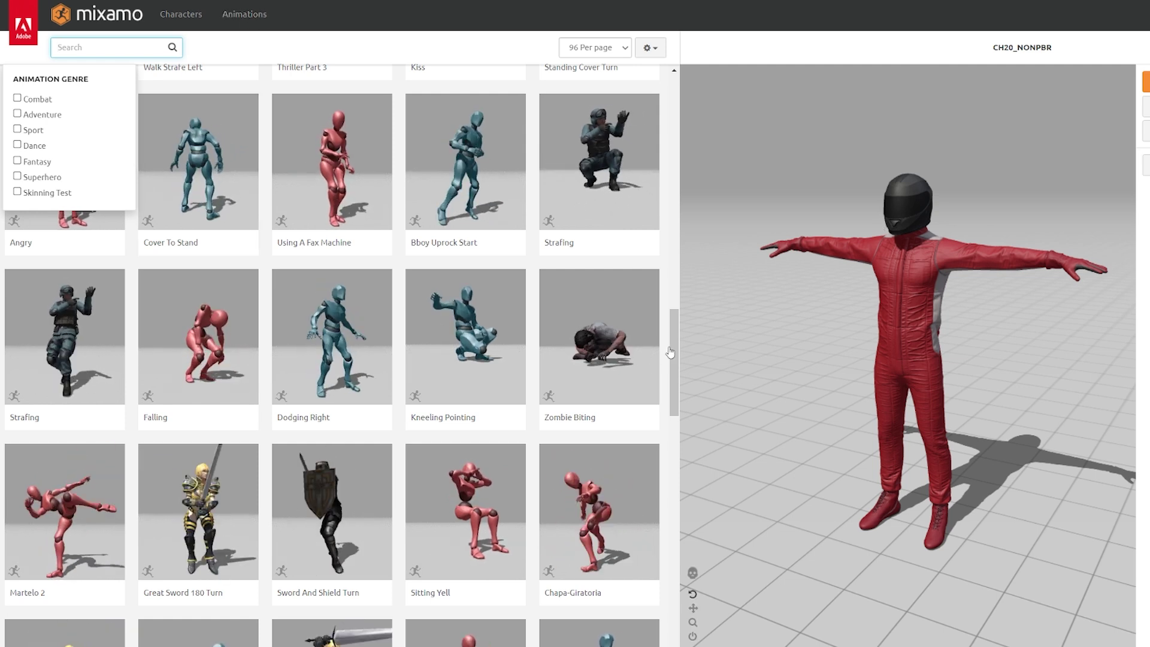
scroll(523, 380, down, 15)
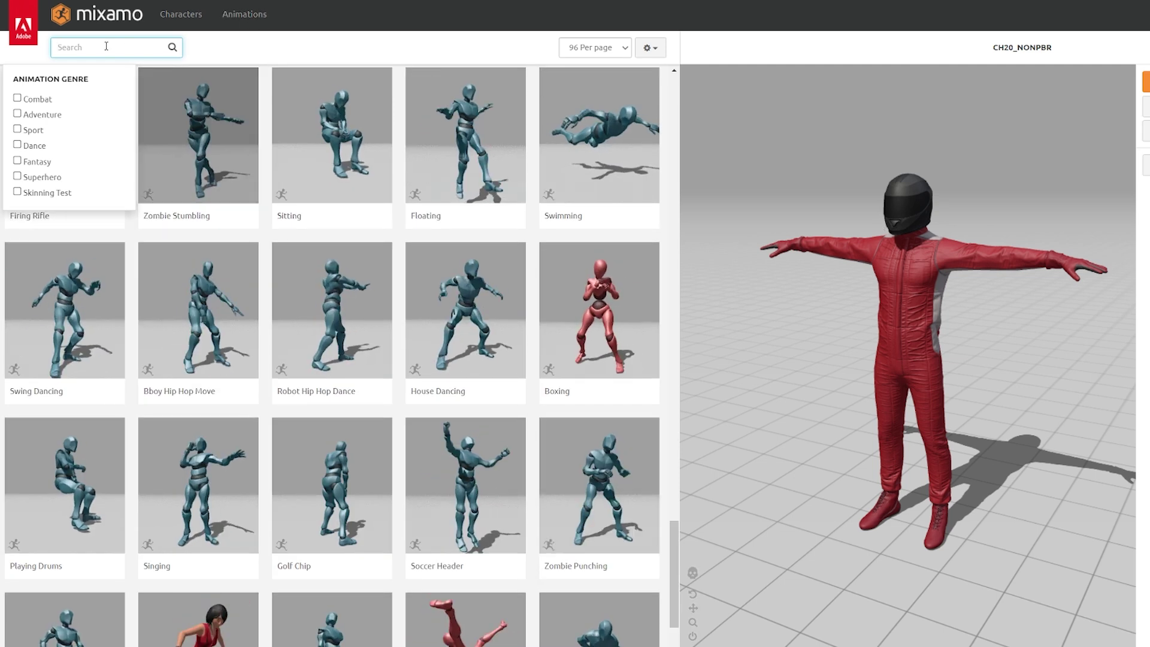
Search the Mixamo character library for "racer"
text(racer)
key(Return)
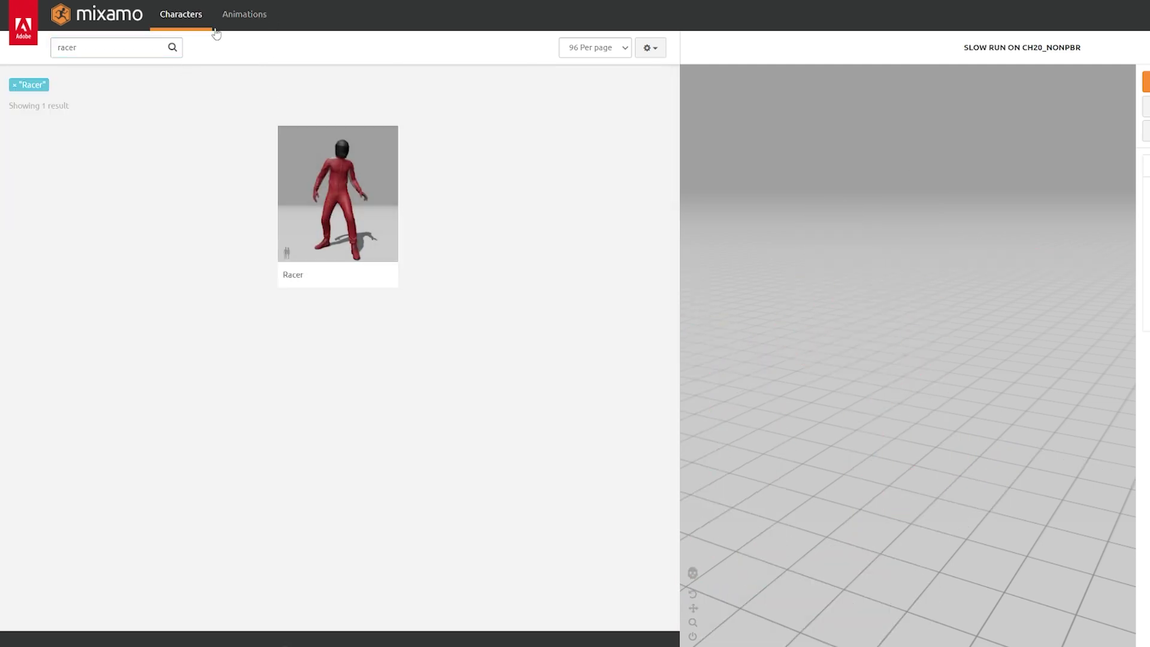
Search the animations for "walking", preview Start Walking, and apply the Walking animation to the racer character
click(244, 15)
double_click(116, 47)
text(walking)
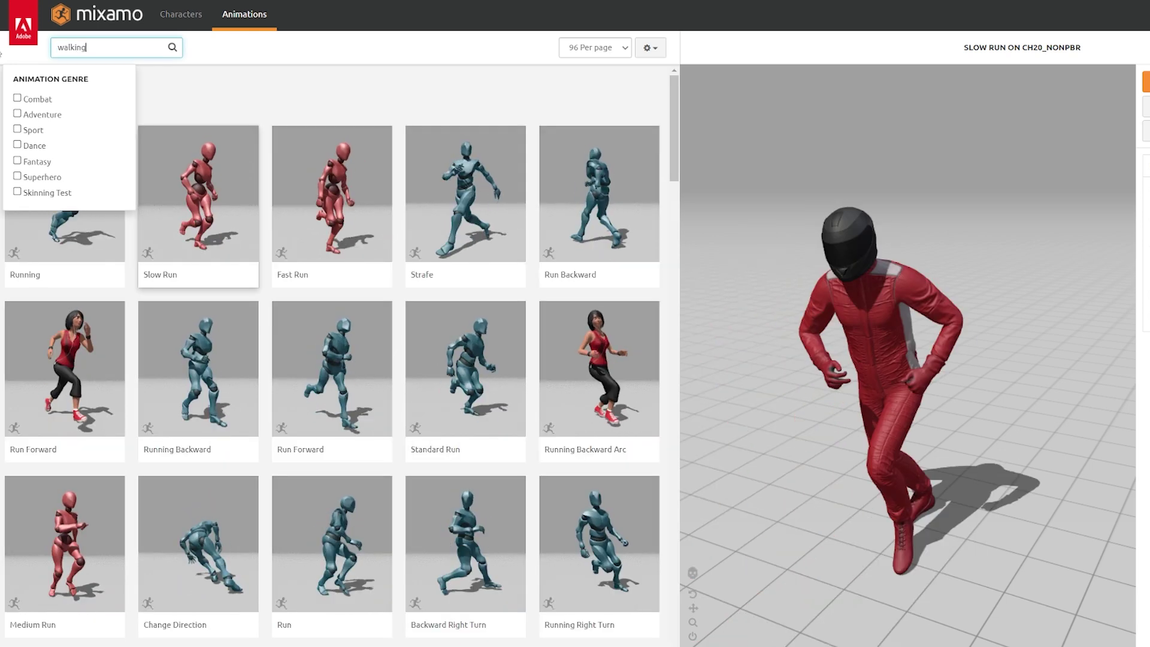
key(Return)
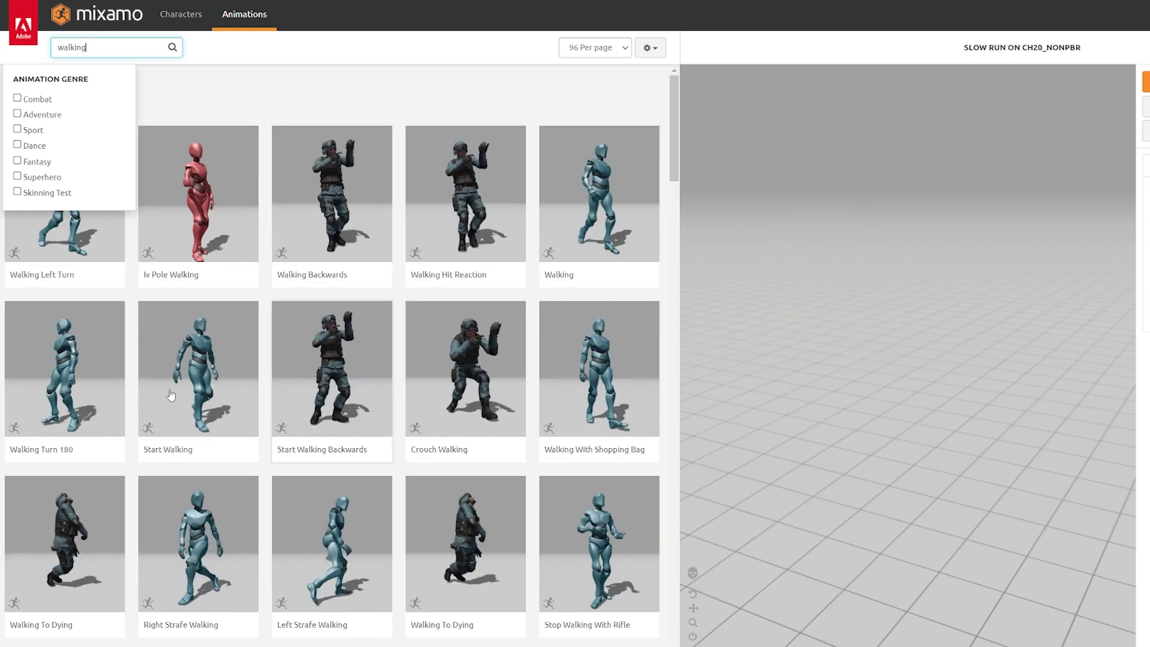
click(165, 390)
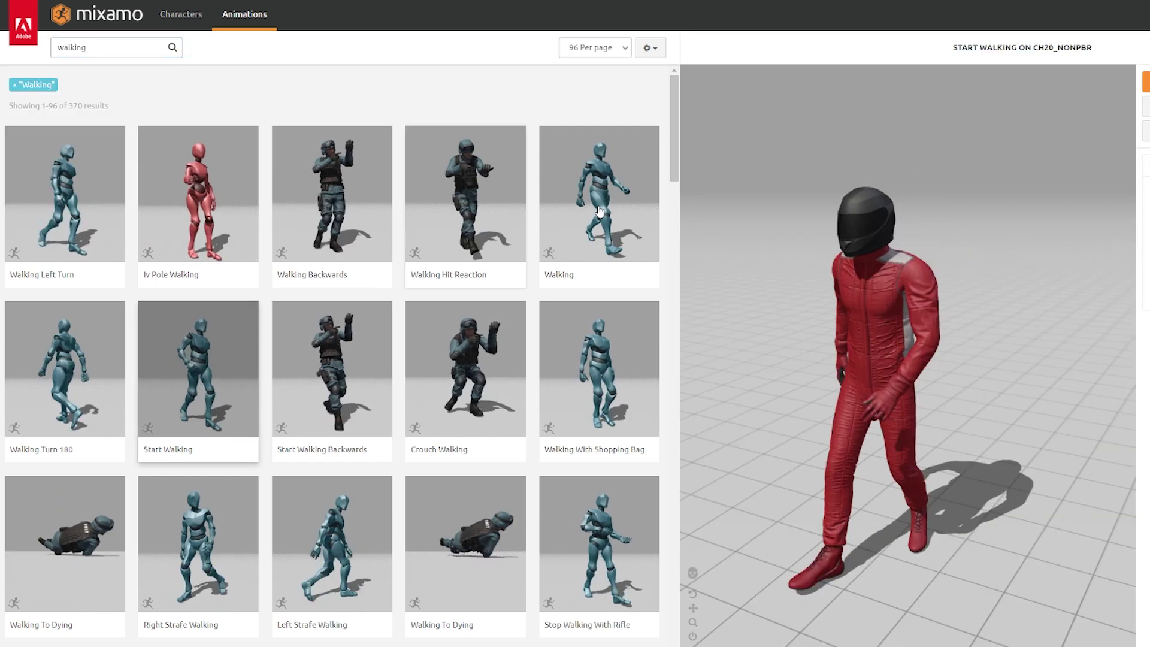
click(576, 198)
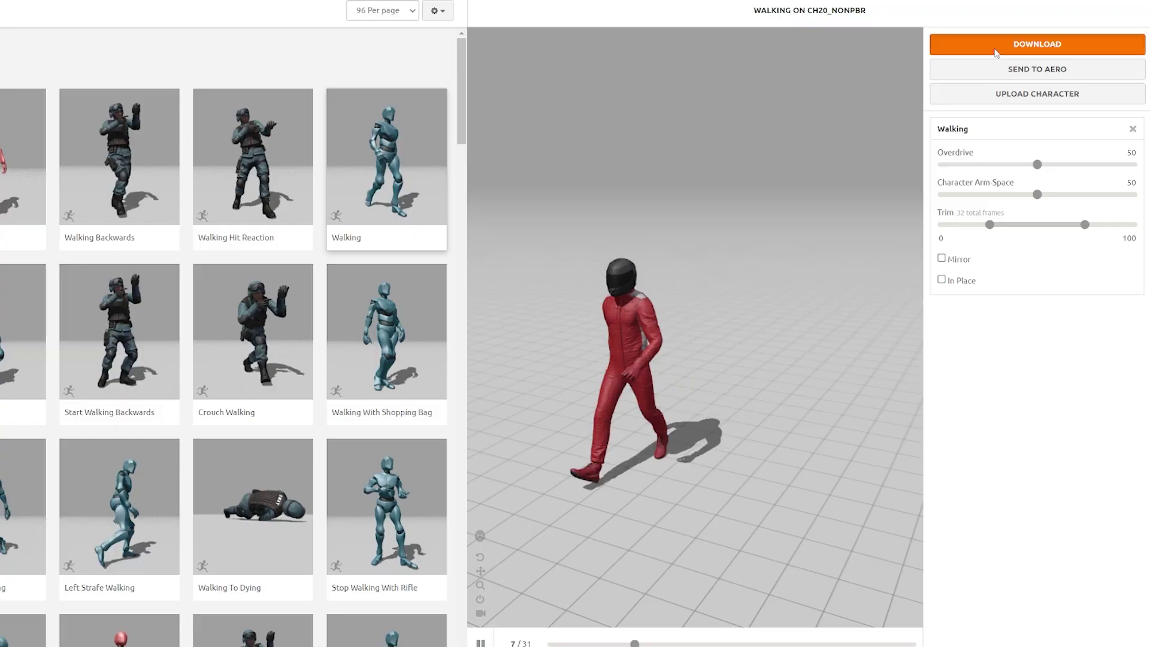
Download the walking racer as FBX Binary with skin at 24 frames per second and save it as Walking.fbx
click(1149, 89)
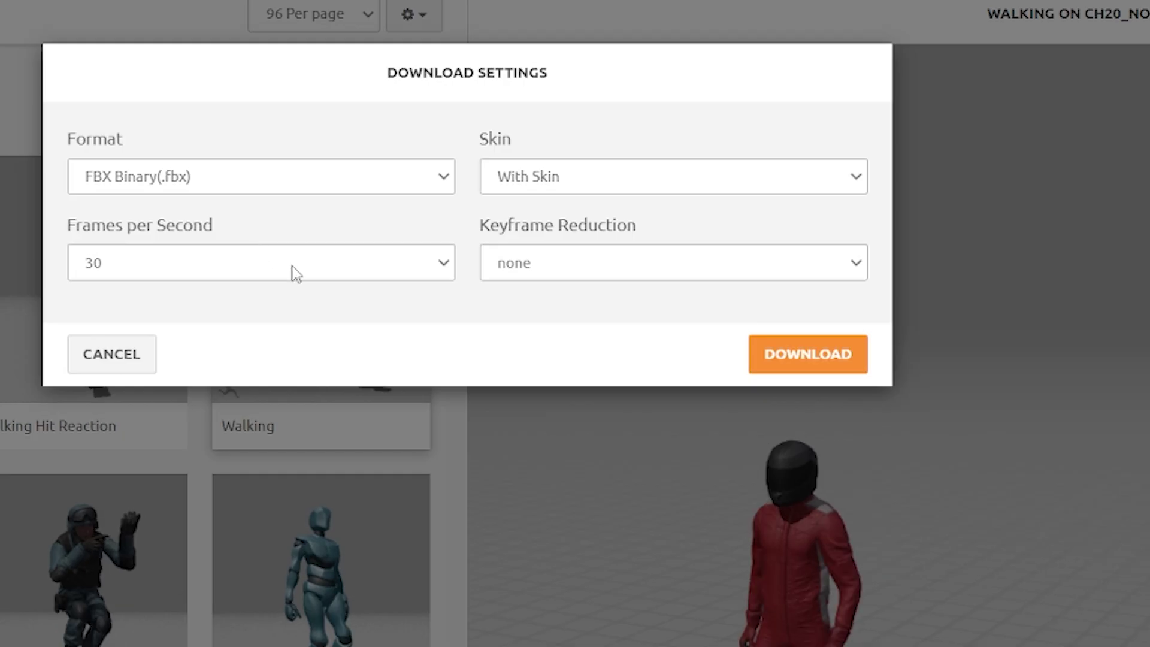
click(324, 150)
click(120, 291)
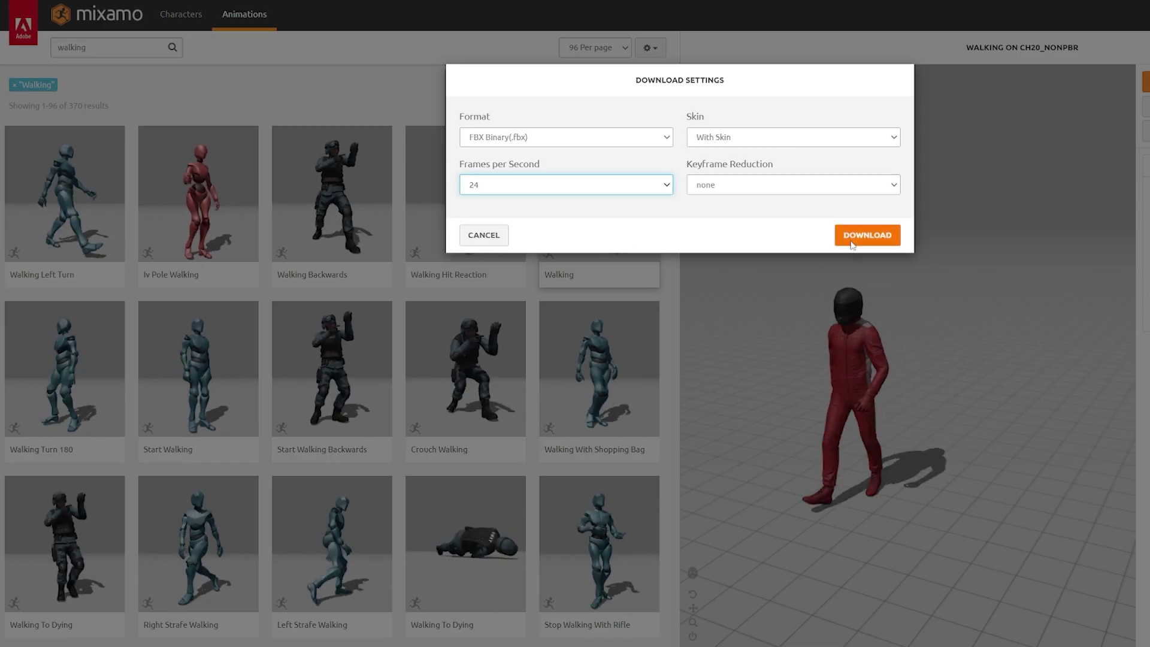
click(807, 354)
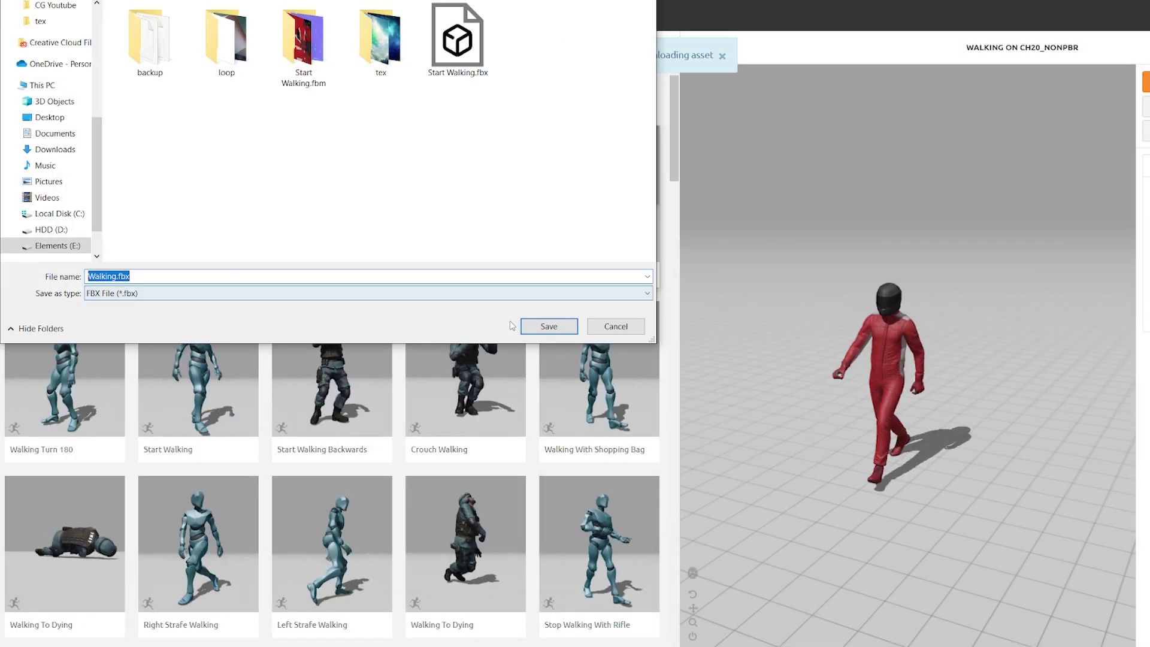
click(542, 327)
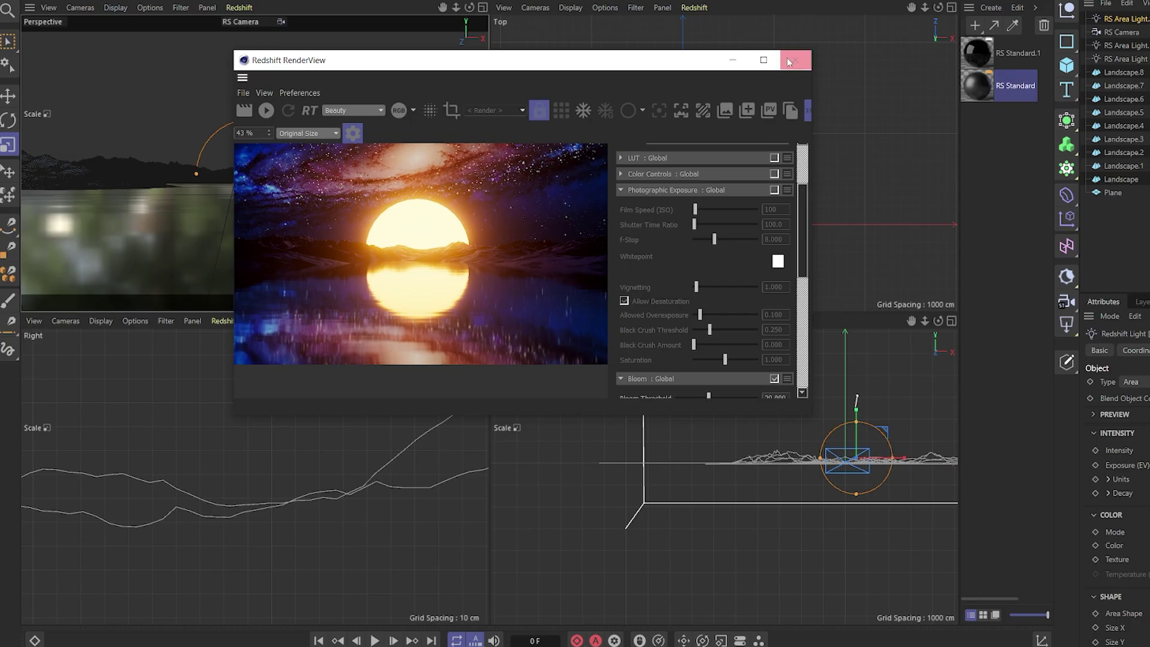
Switch back to Cinema 4D, close the RenderView and import Walking.fbx with the default FBX settings
click(803, 55)
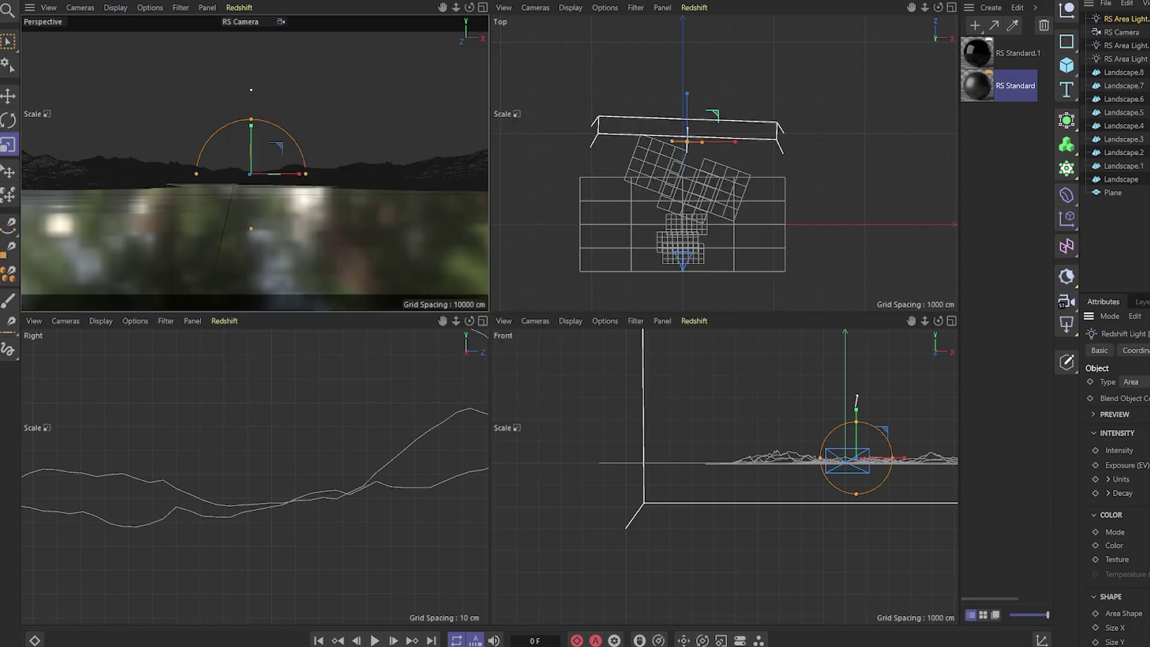
key(super+e)
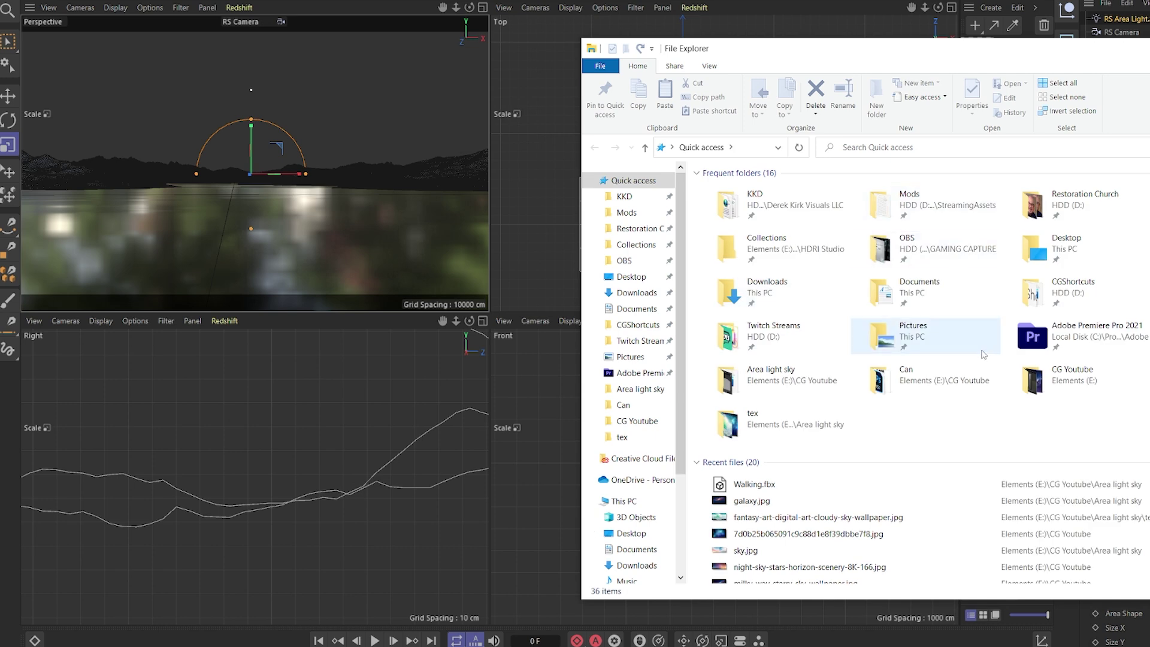
drag(751, 484, 311, 198)
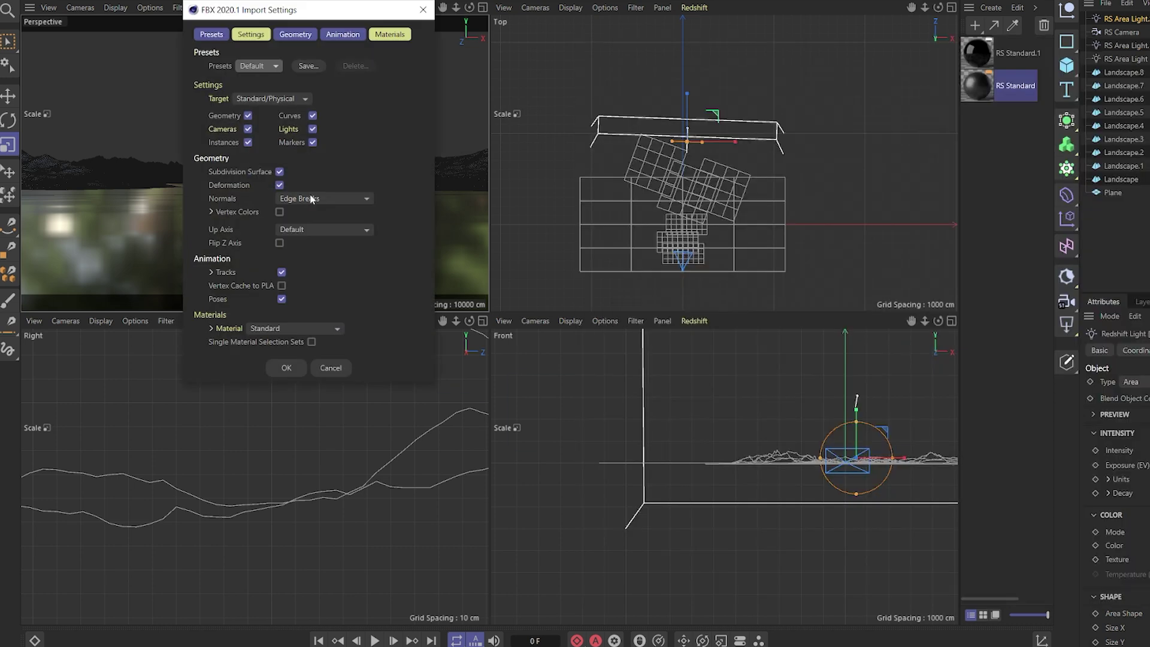
click(290, 367)
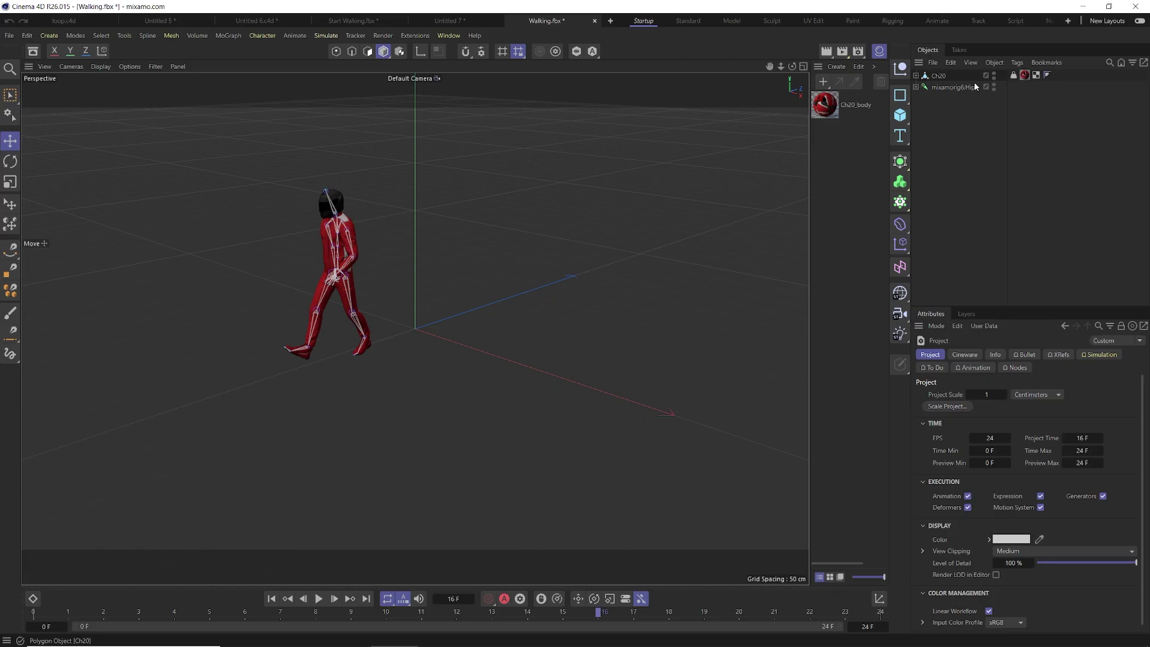
key(n)
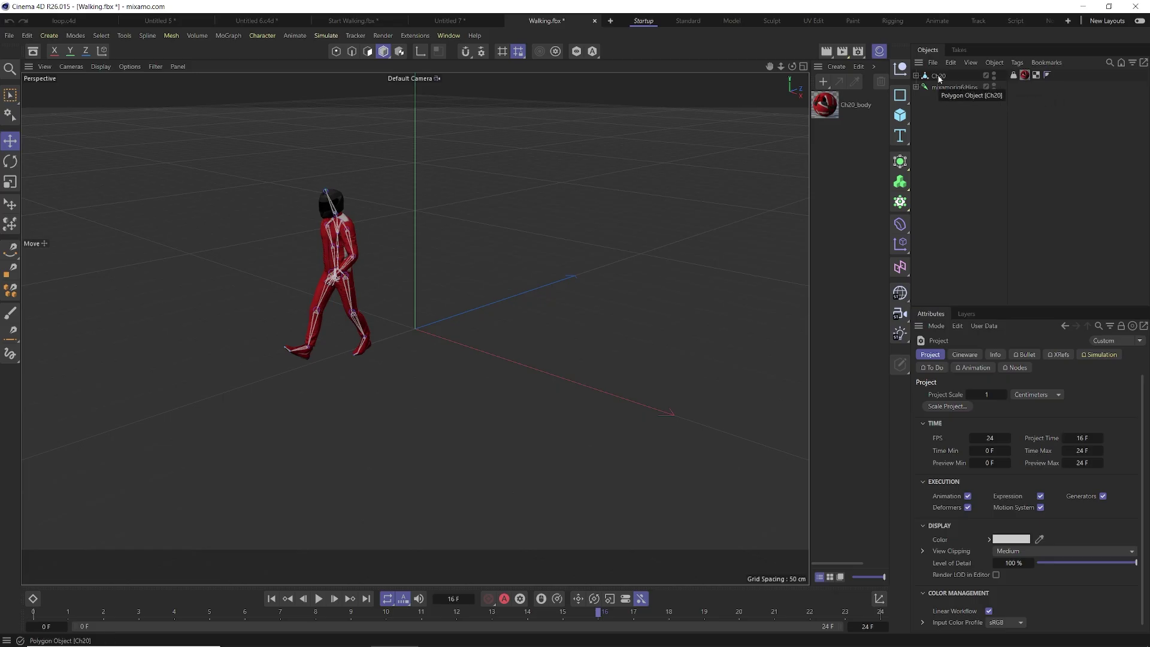
Group the Ch20 mesh and its rig under a null and copy it into the Untitled 7 landscape project, accepting absolute texture paths
drag(966, 137, 939, 76)
click(939, 76)
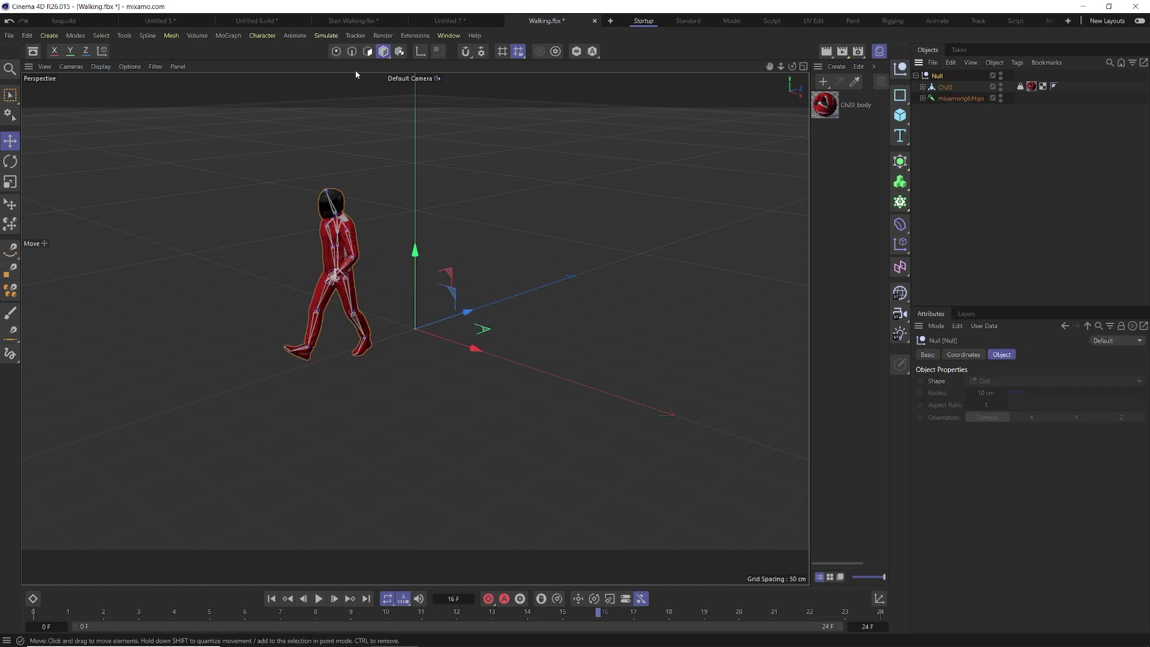
click(456, 20)
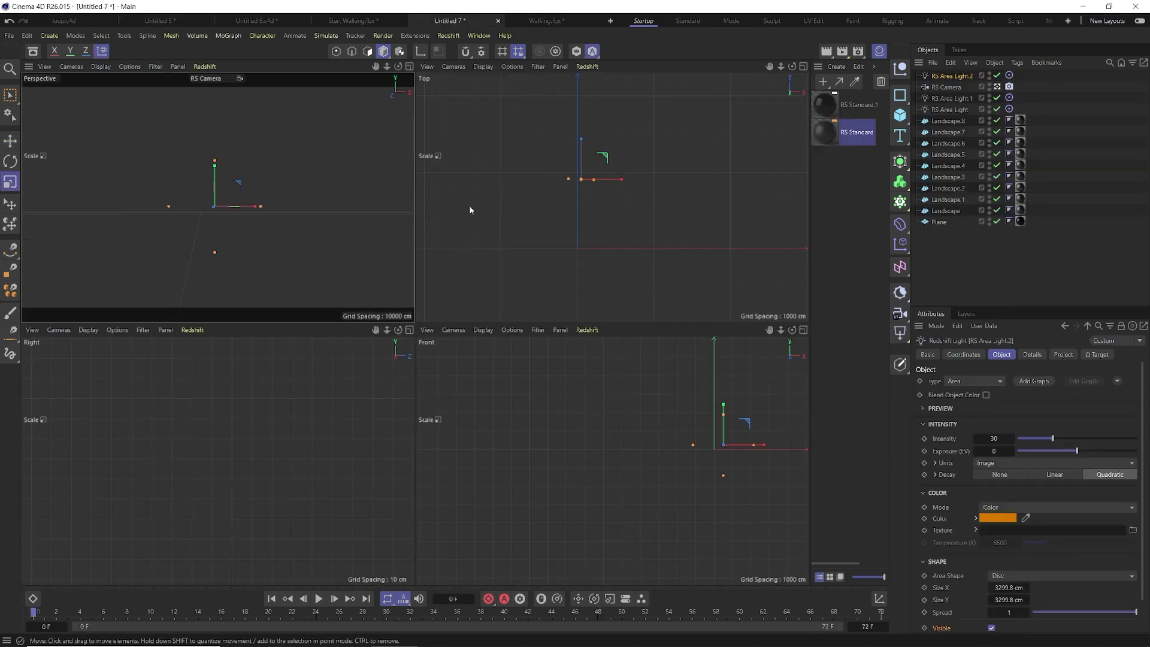
key(ctrl+v)
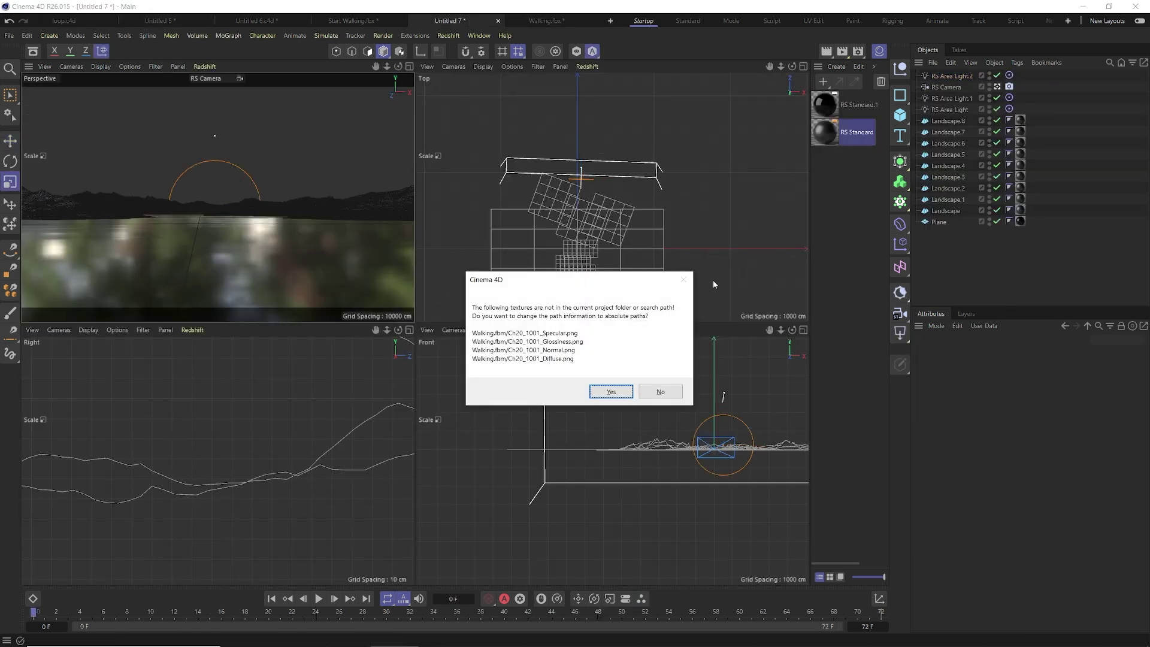
click(610, 391)
Save the landscape project as tut in the Area light sky folder
key(super+e)
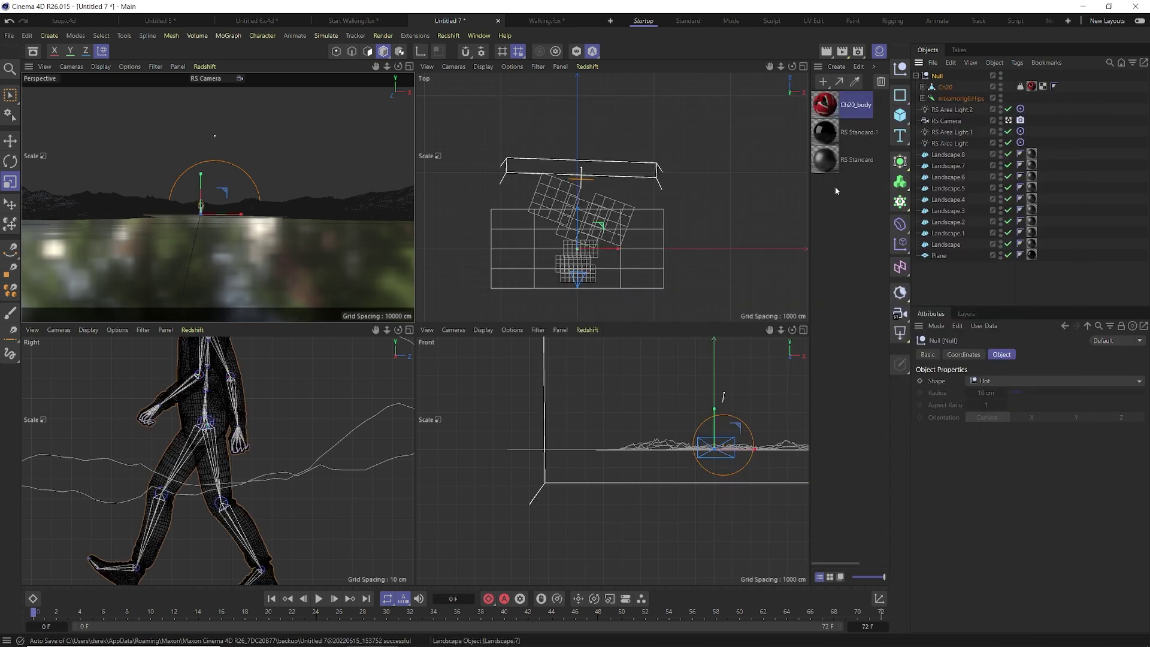
click(1061, 100)
click(8, 37)
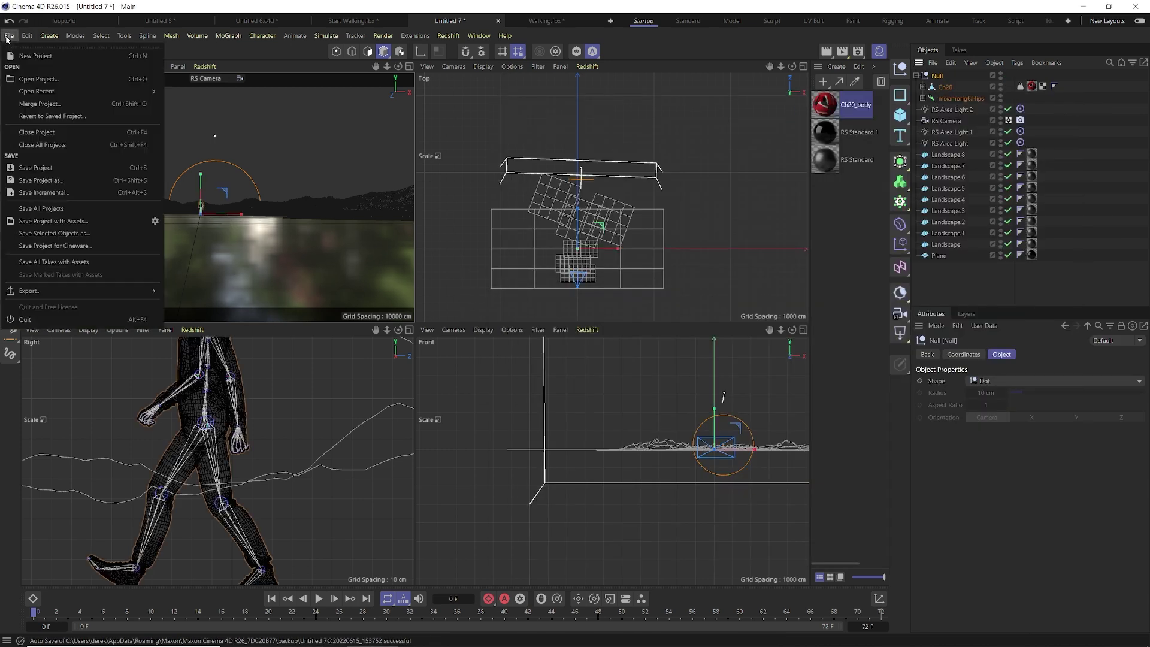
click(42, 170)
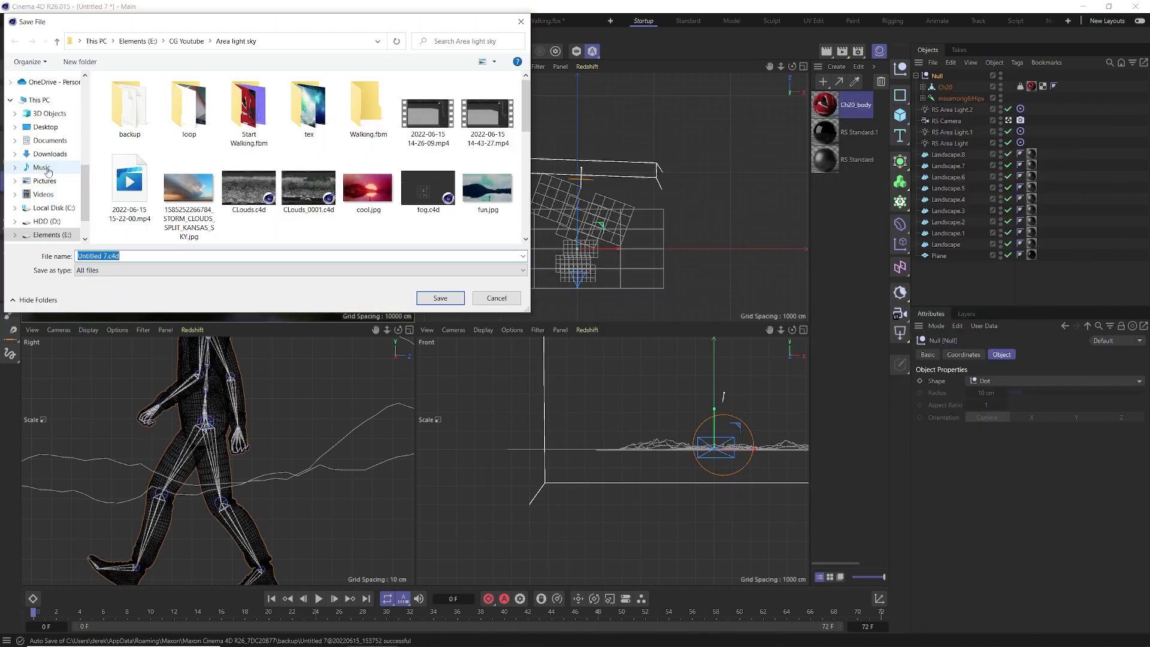
text(tut)
key(Return)
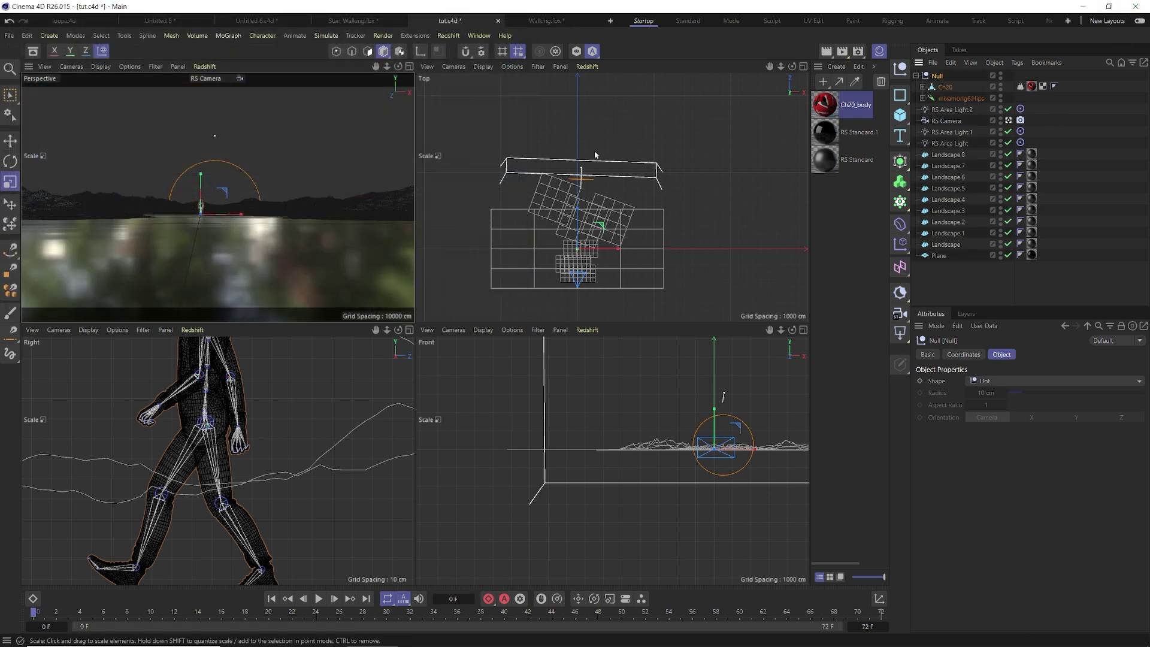
Move the character null back along the Z axis in the Top view until it stands close in front of the RS Camera
scroll(576, 199, up, 3)
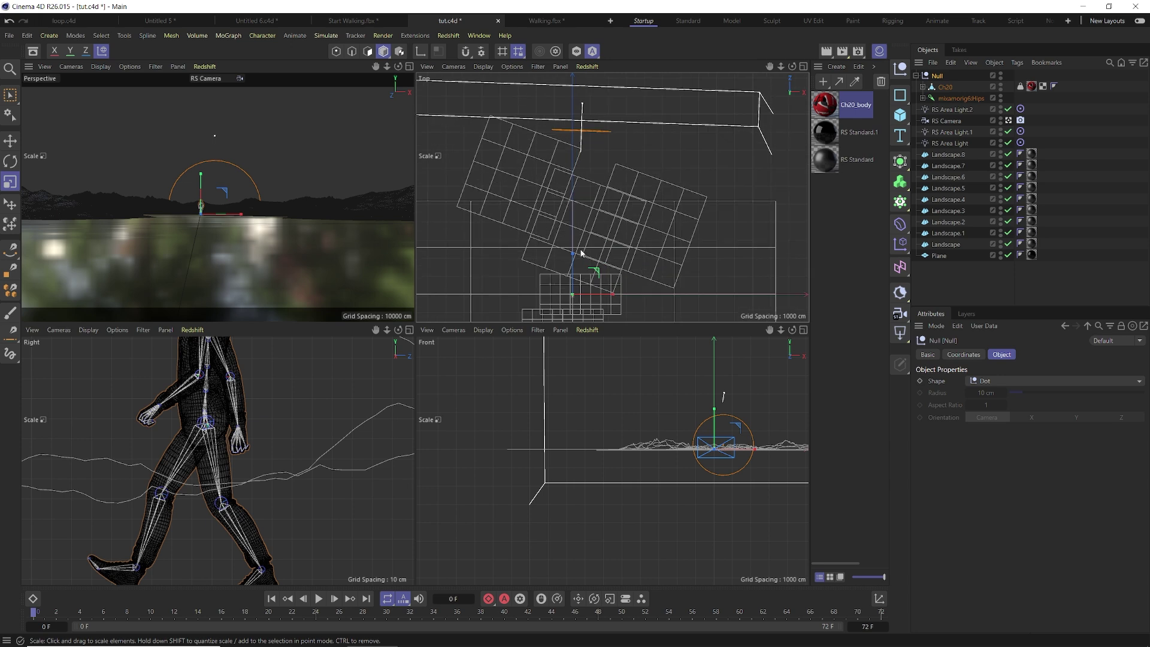
key(e)
alt+middle_drag(579, 267, 570, 119)
drag(570, 119, 566, 207)
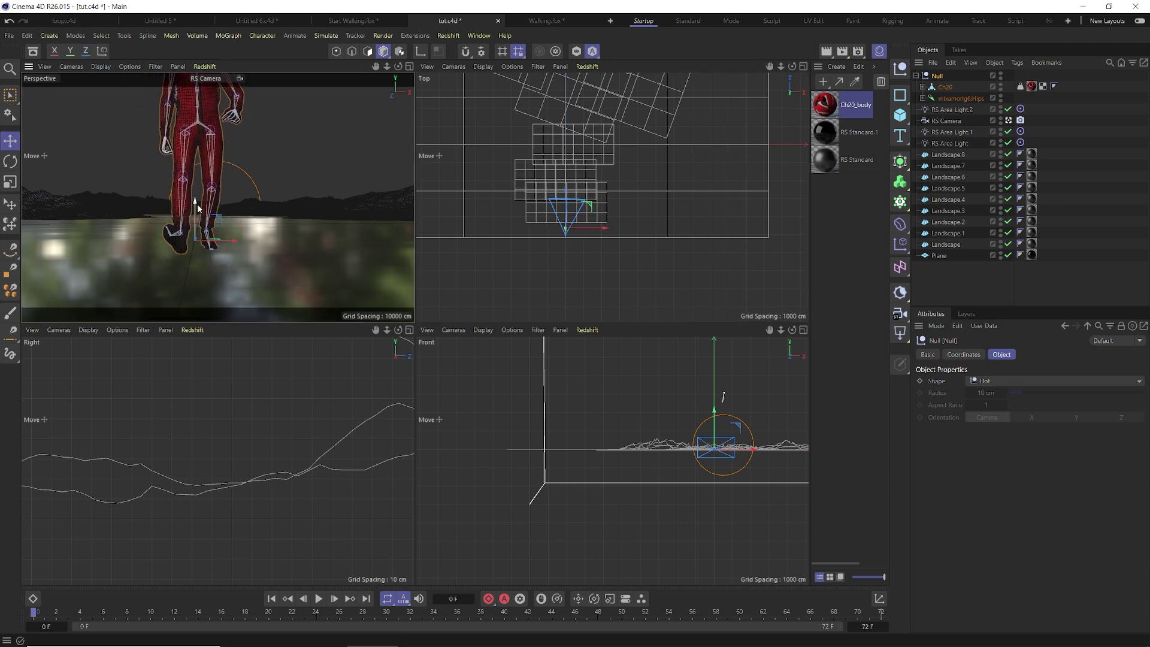
Rotate the character null around its vertical axis so the walker faces away from the camera toward the sun
key(r)
click(943, 86)
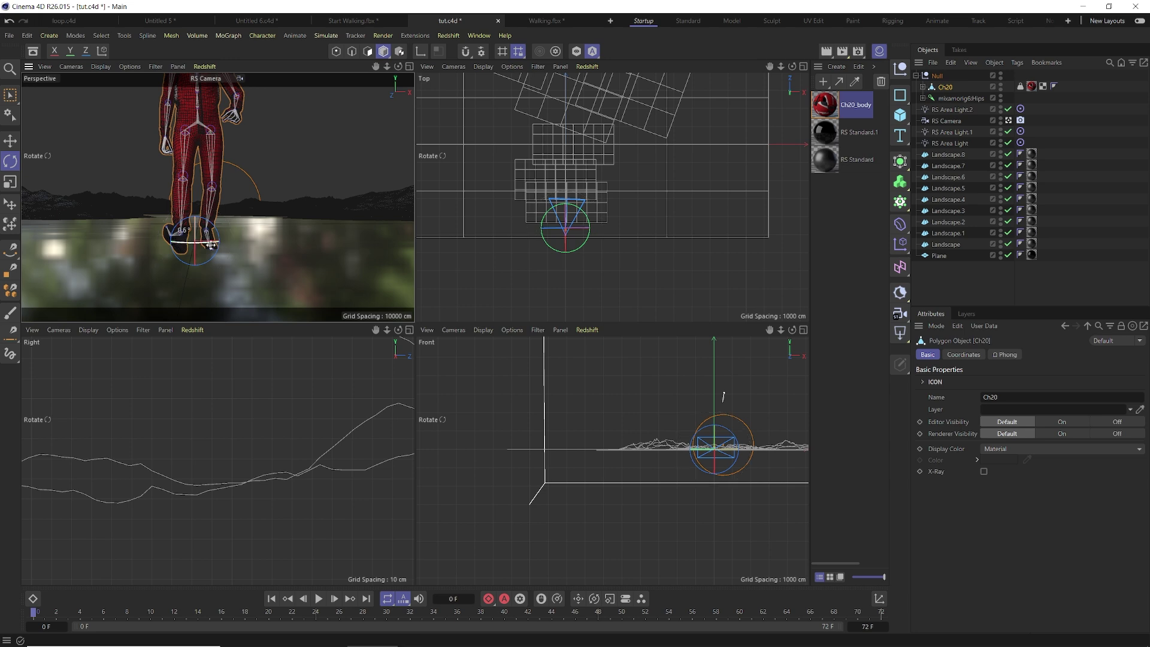
click(938, 76)
drag(197, 237, 179, 231)
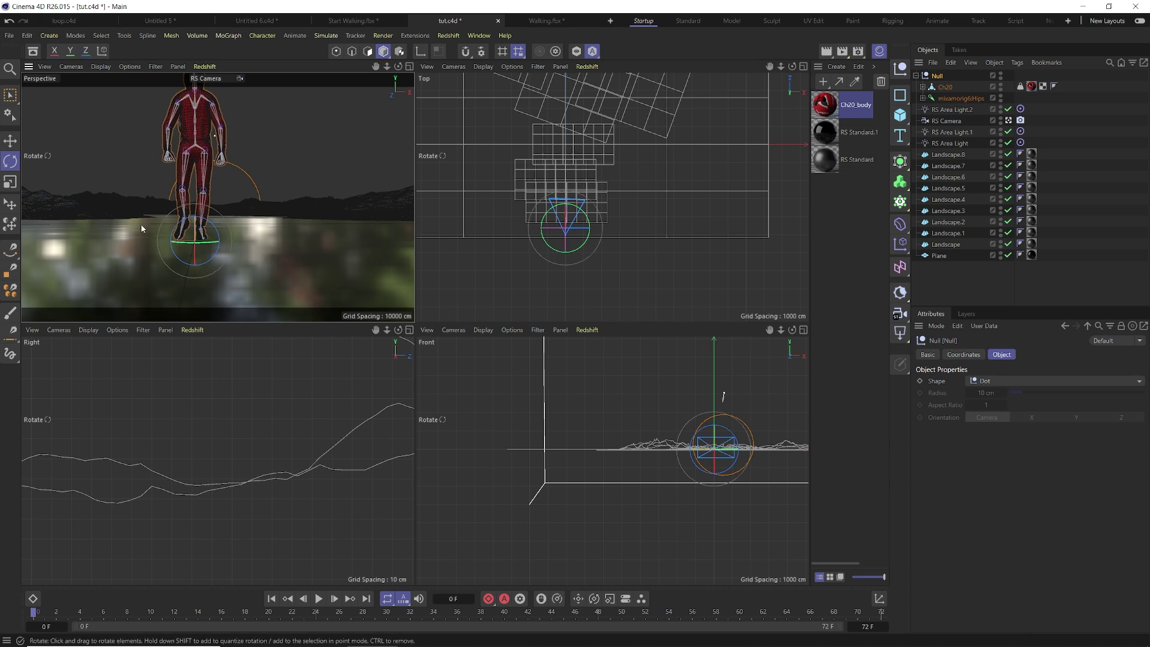
Render the scene in the Redshift RenderView to check the character's size against the sun, and close the view
click(448, 35)
click(476, 125)
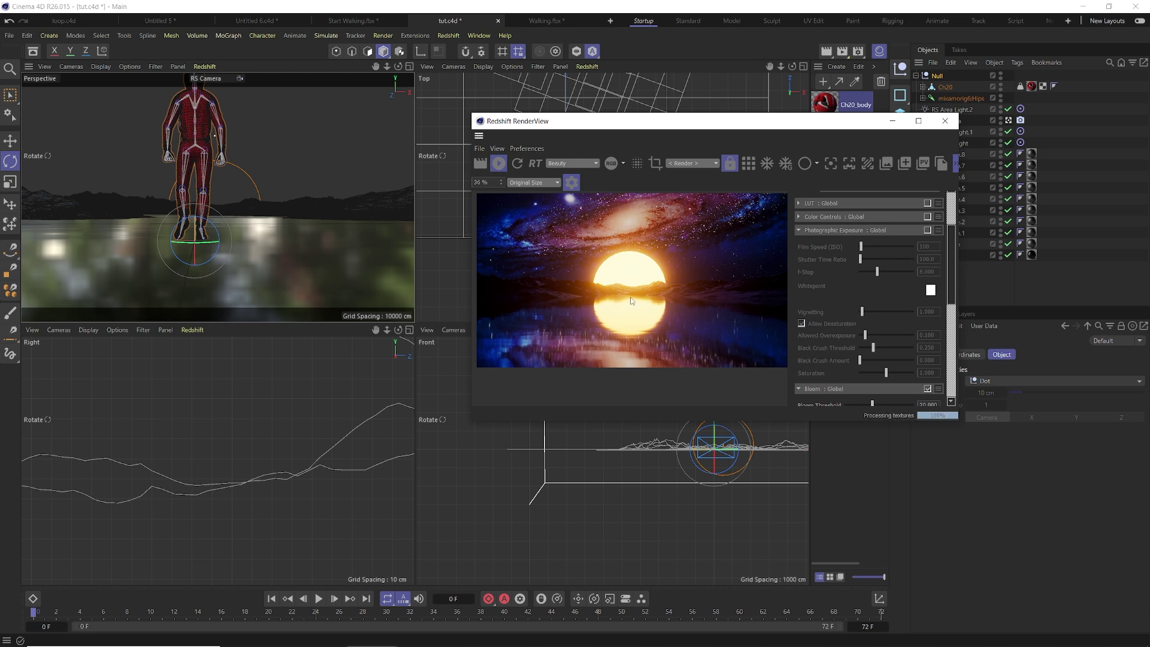
scroll(632, 300, down, 3)
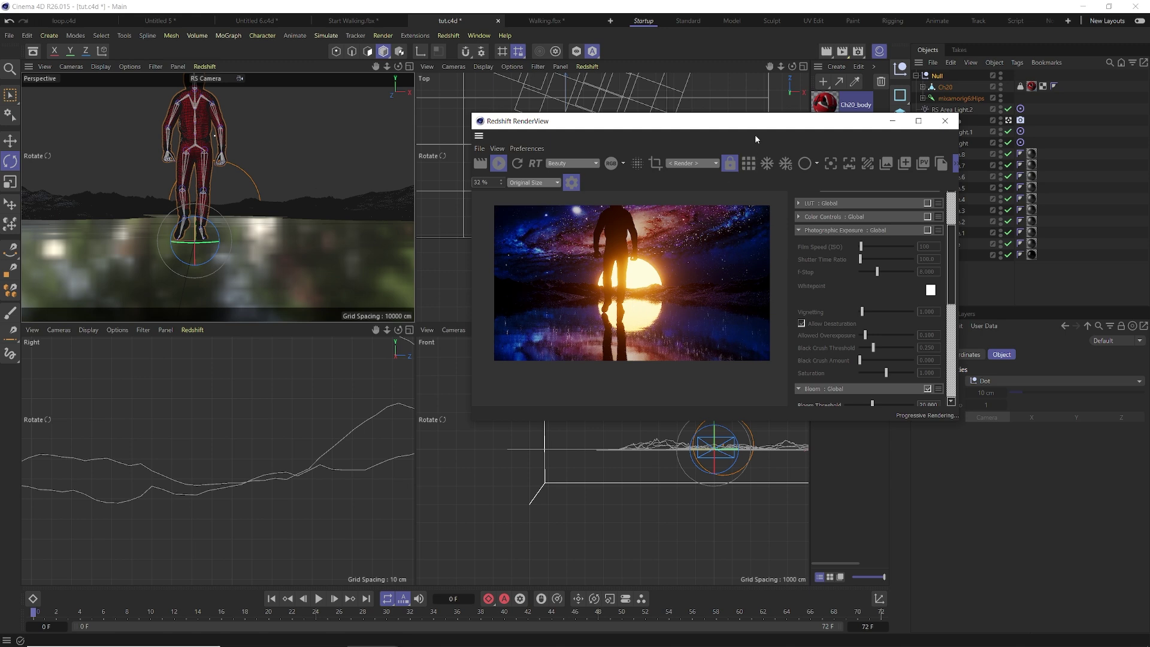
click(945, 120)
Try to scale the character null down in Model mode
key(t)
drag(286, 122, 278, 150)
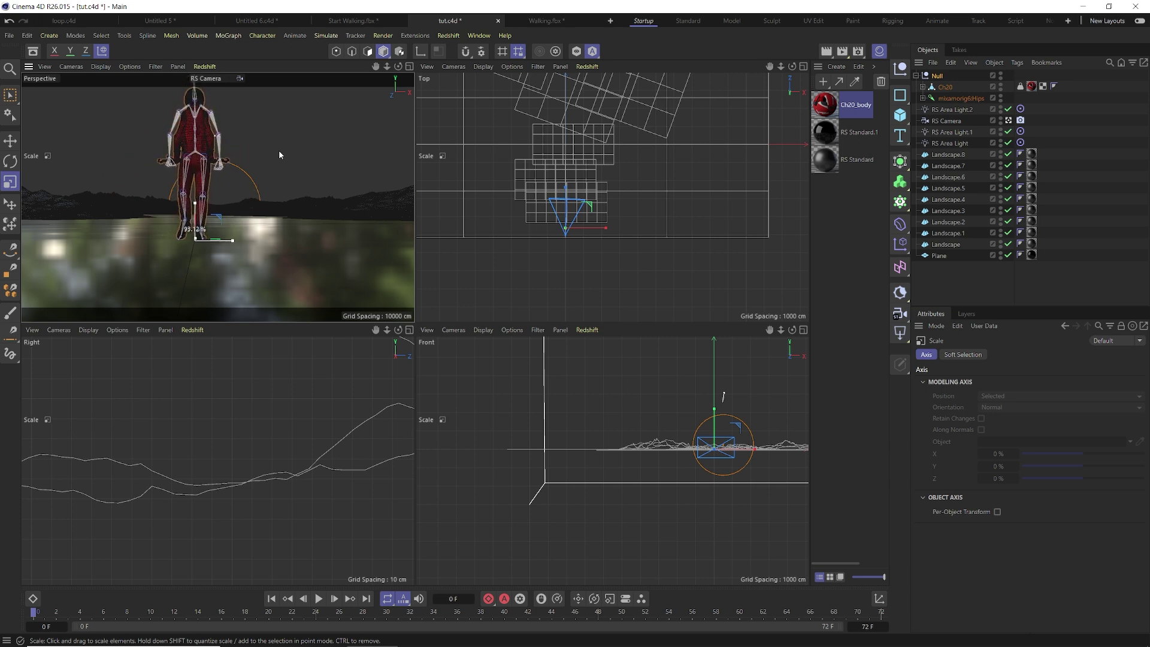
middle_click(279, 150)
drag(501, 202, 382, 267)
Scale the character null down to a tiny figure on the lake using Object mode, and return to Model mode
click(386, 54)
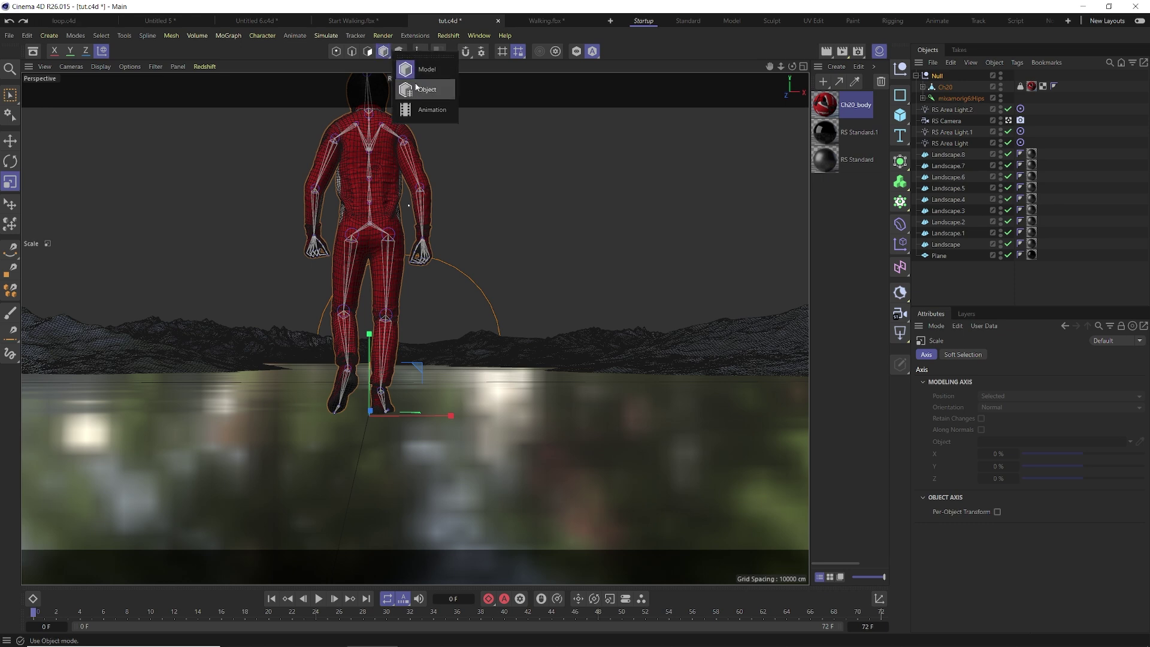
click(419, 90)
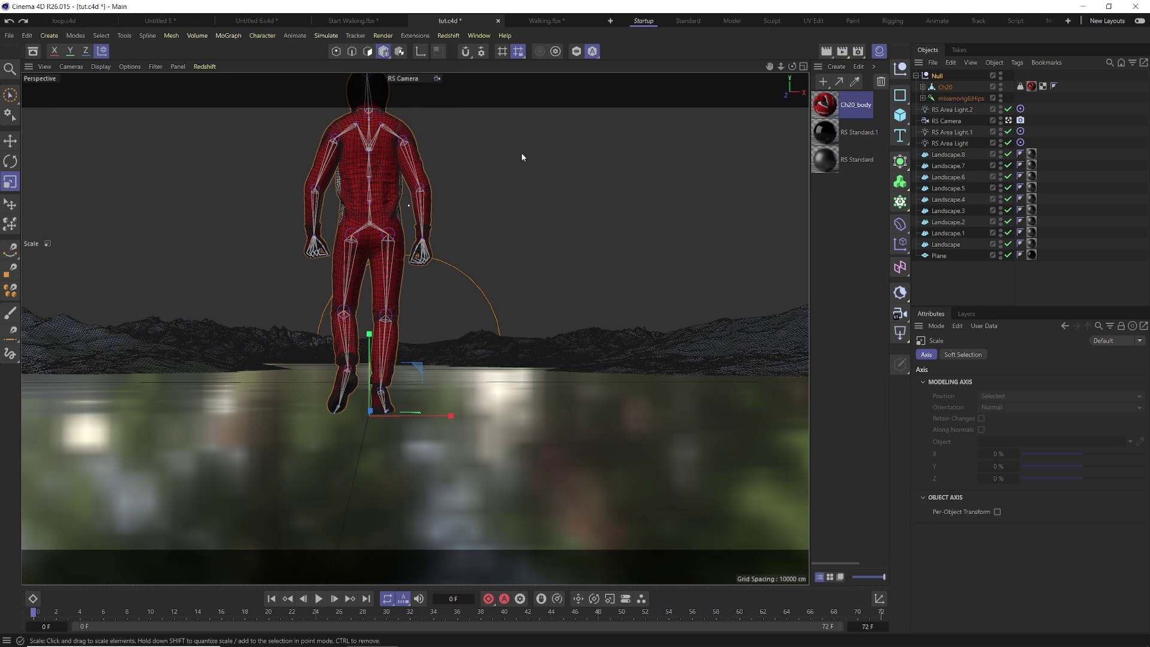
drag(521, 152, 488, 256)
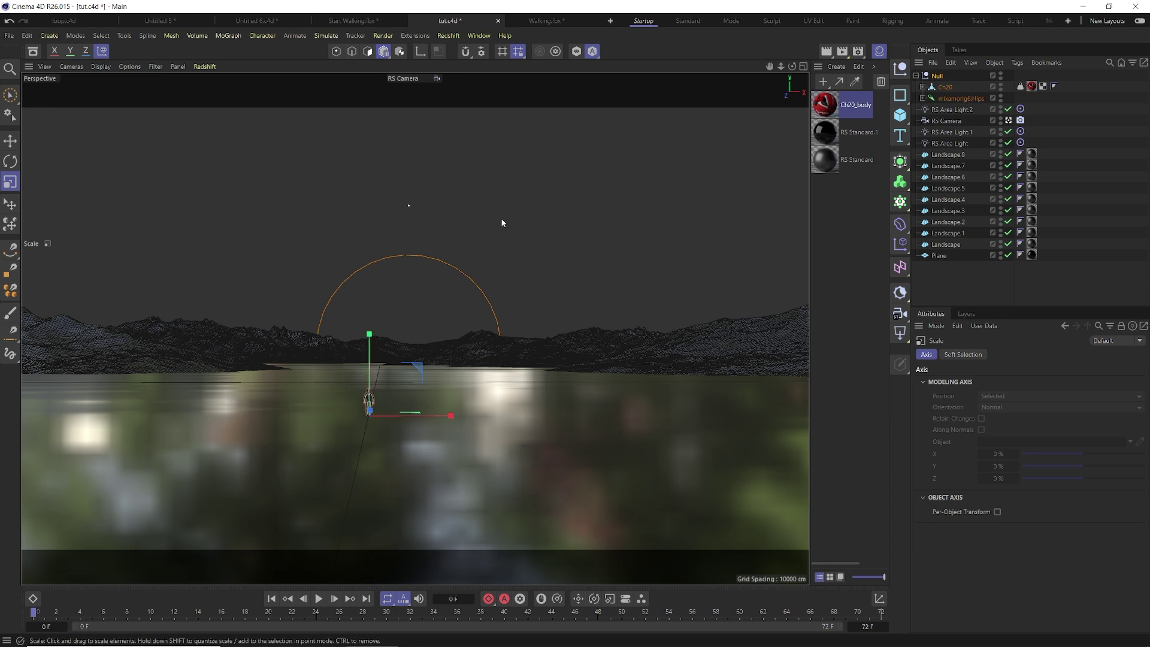
click(383, 52)
Move the scaled-down character in the Top and Perspective views so it stands on the water in line with the sun
middle_click(480, 333)
key(e)
scroll(566, 250, up, 10)
scroll(540, 142, down, 2)
drag(533, 116, 529, 144)
drag(189, 266, 190, 268)
Start a live Redshift RenderView render and nudge the character slightly farther from the camera in front of the sun's reflection
click(448, 35)
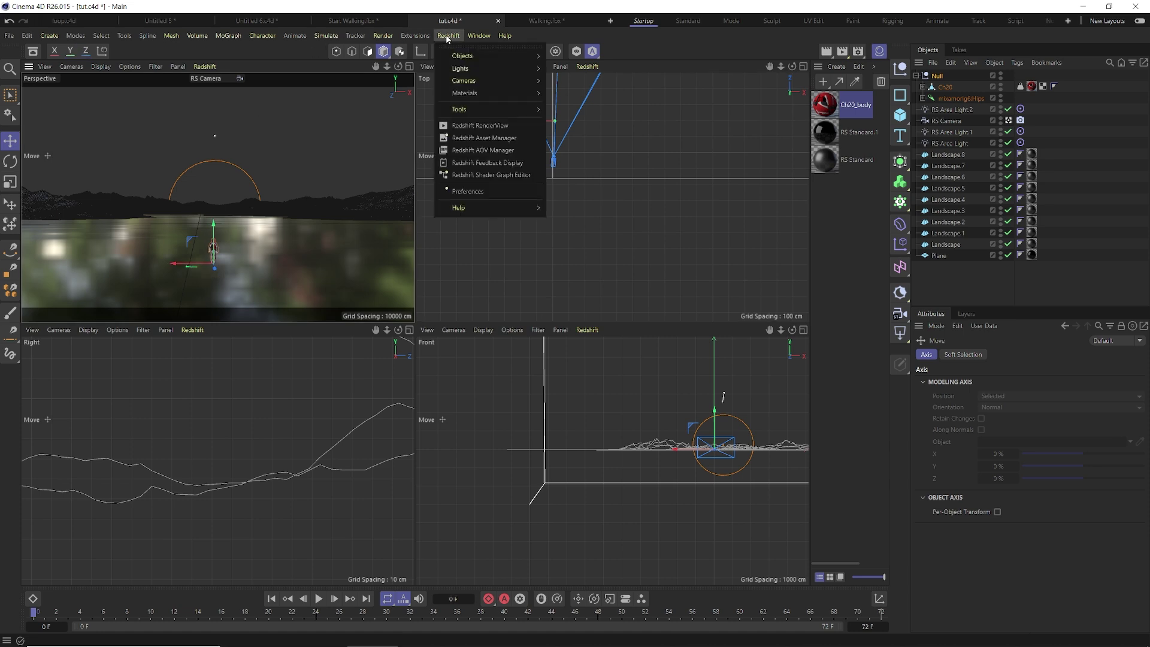
click(473, 127)
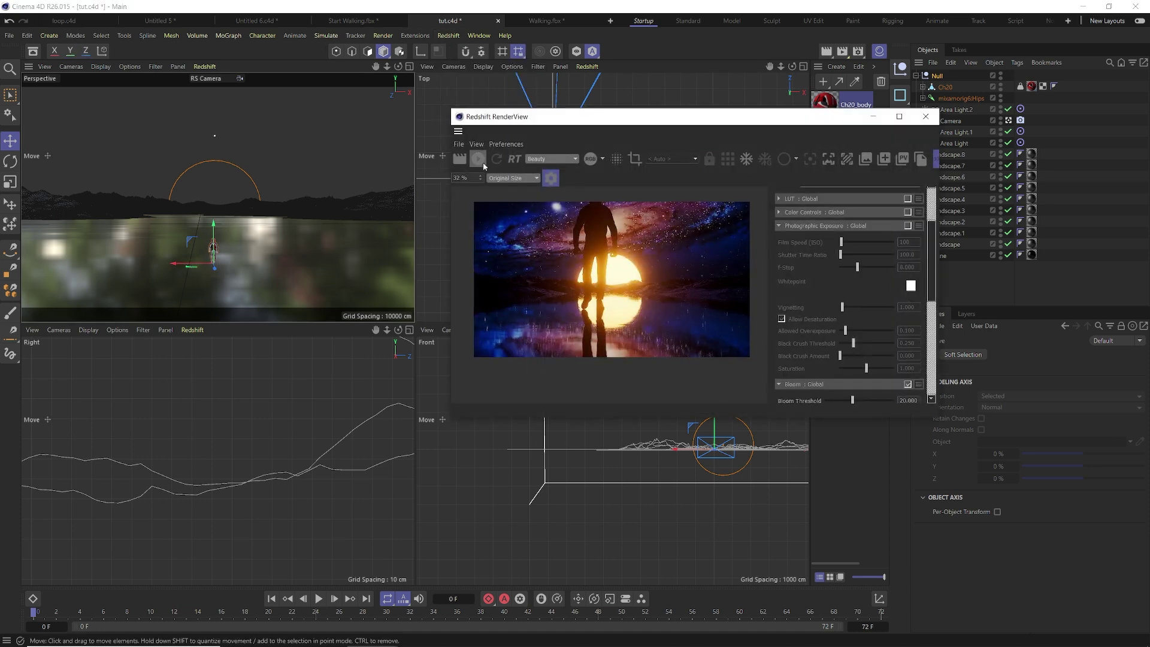
click(482, 162)
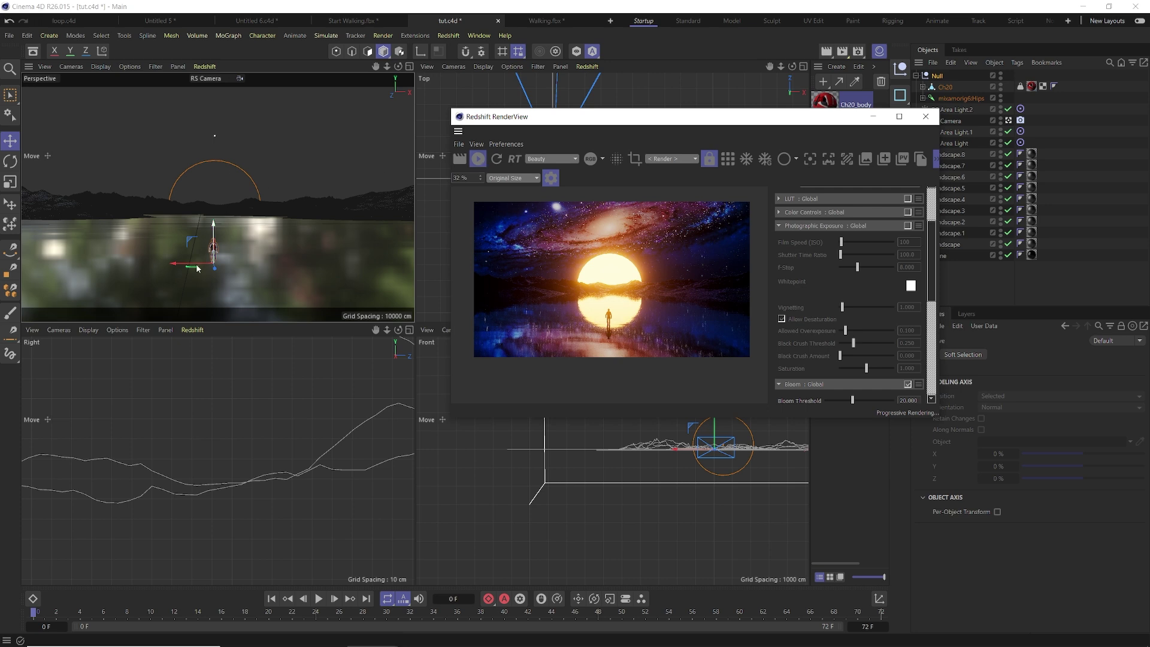
drag(213, 267, 211, 260)
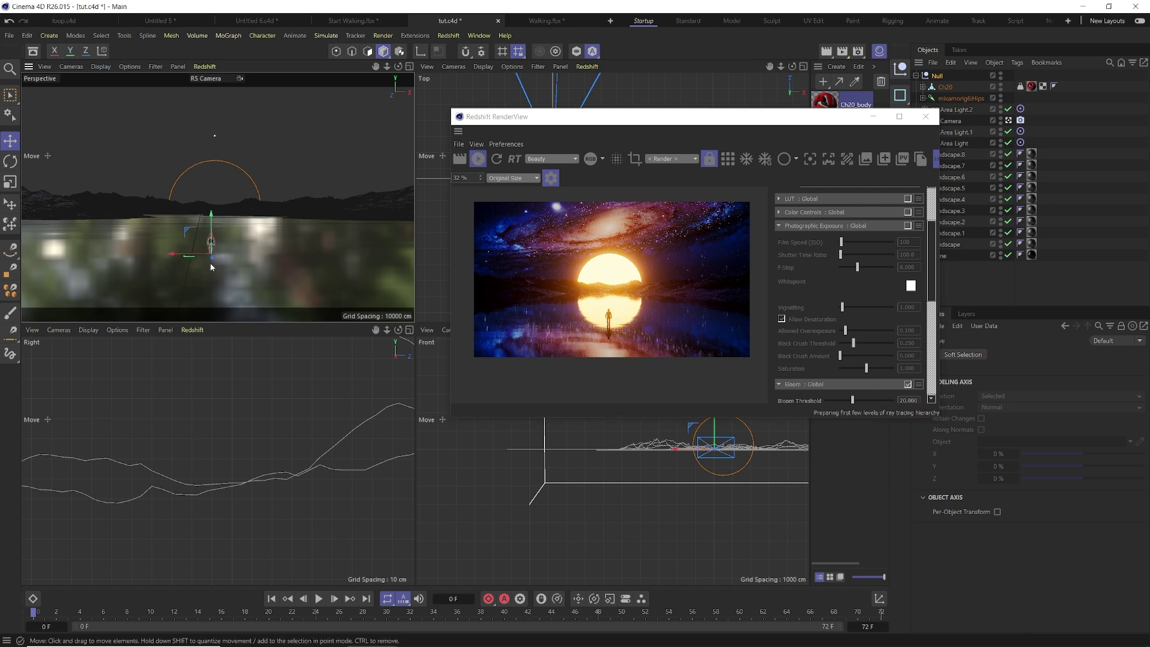
drag(599, 117, 435, 100)
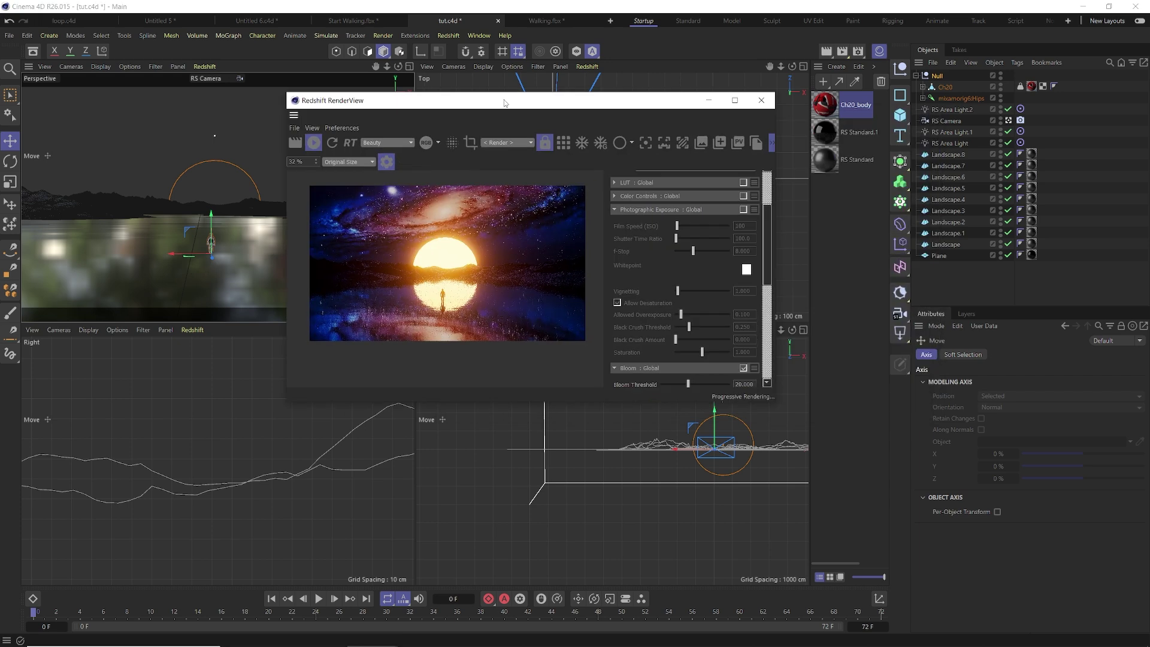
Set the galaxy-textured RS Area Light's intensity to 1.5 and inspect the scene in an enlarged RenderView with bucket rendering
click(952, 143)
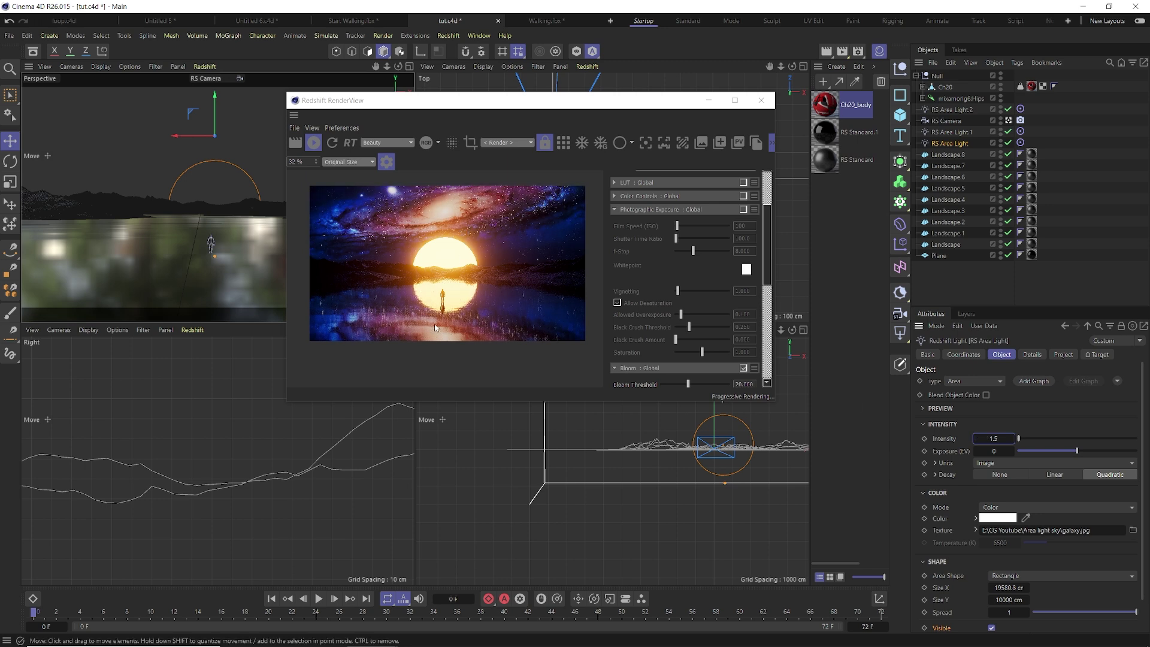
click(735, 100)
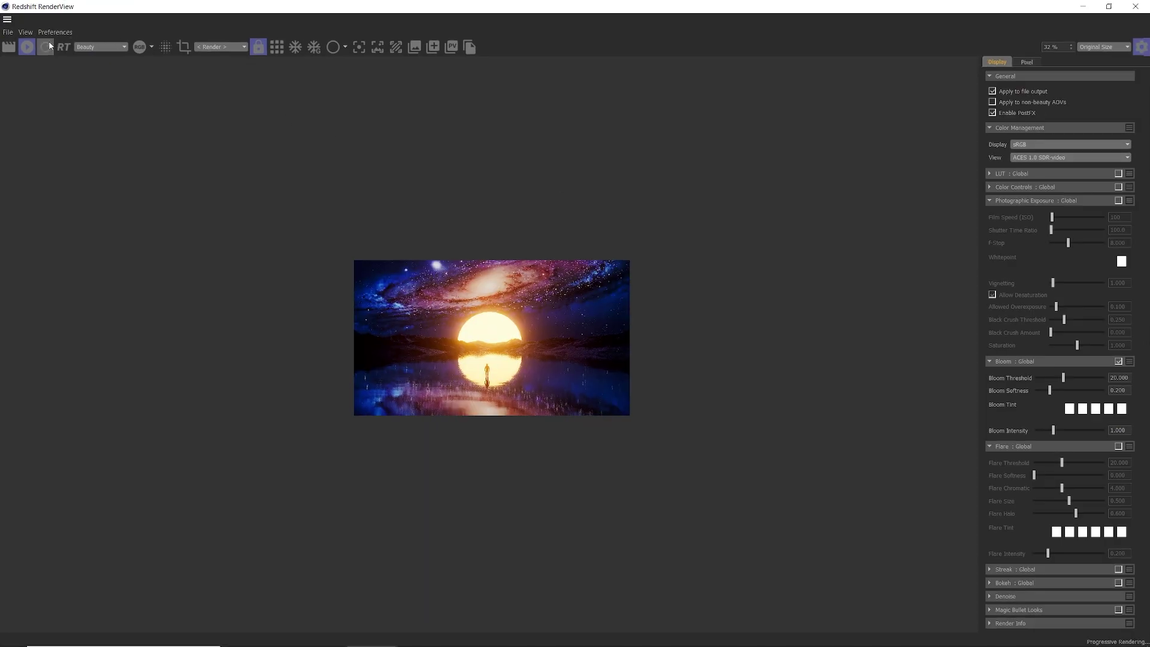
click(275, 47)
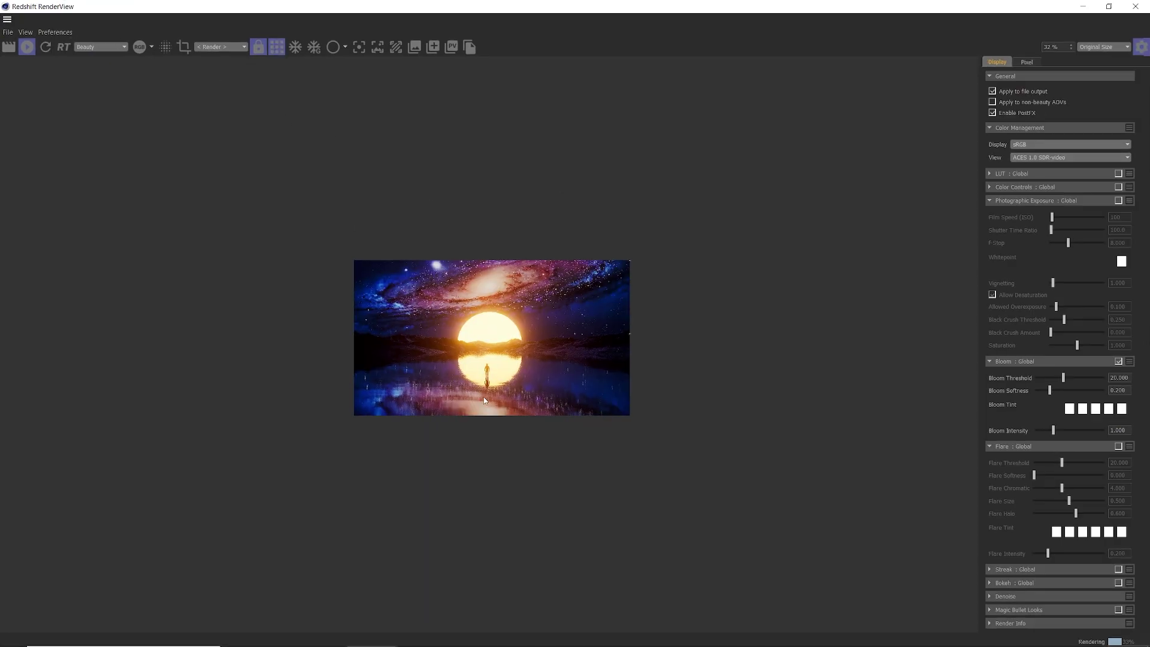
scroll(483, 396, up, 3)
scroll(485, 401, up, 2)
scroll(421, 391, up, 2)
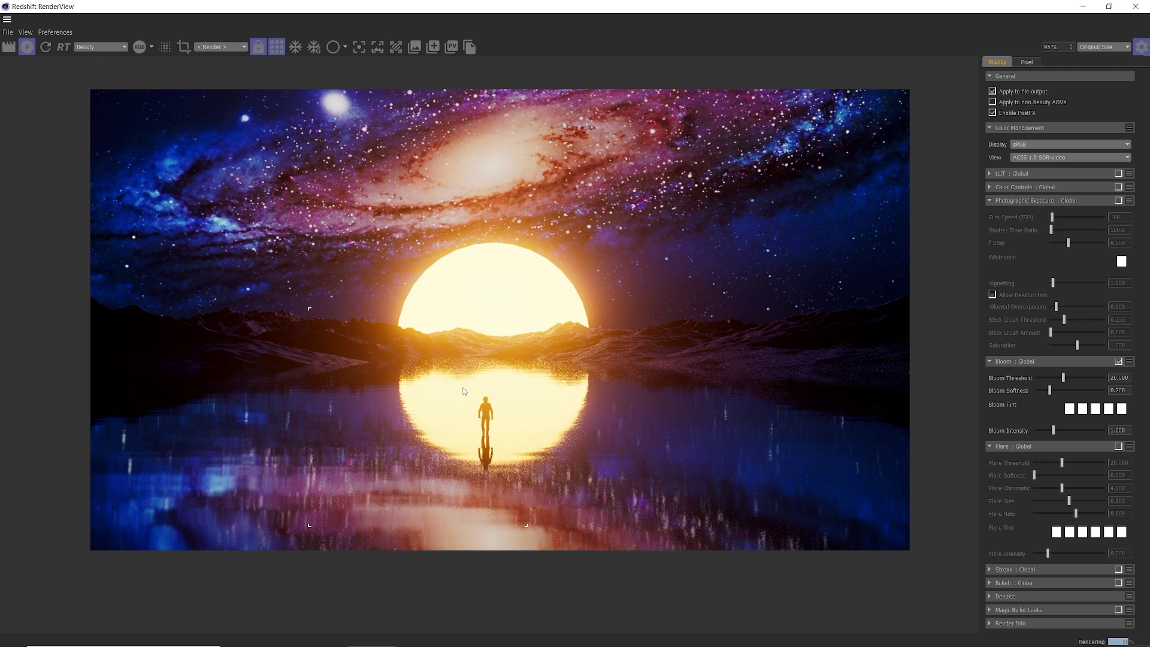
scroll(350, 462, down, 3)
drag(942, 7, 549, 83)
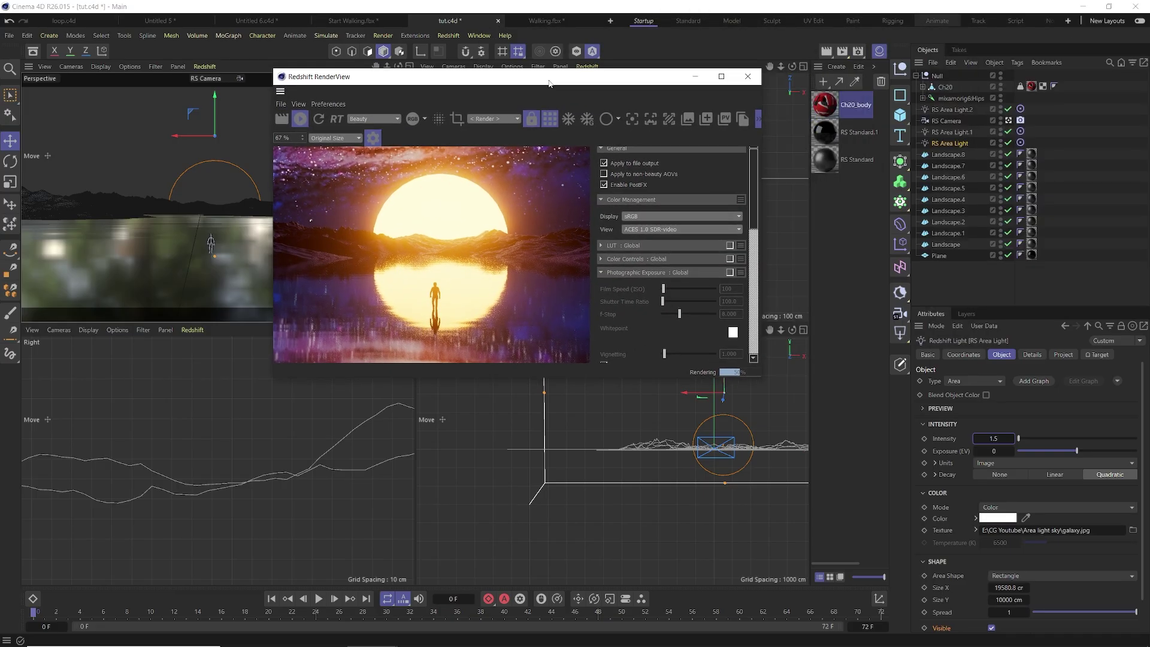
Adjust the bump map's Height Scale in the RS Standard.1 material
double_click(826, 135)
scroll(653, 474, down, 10)
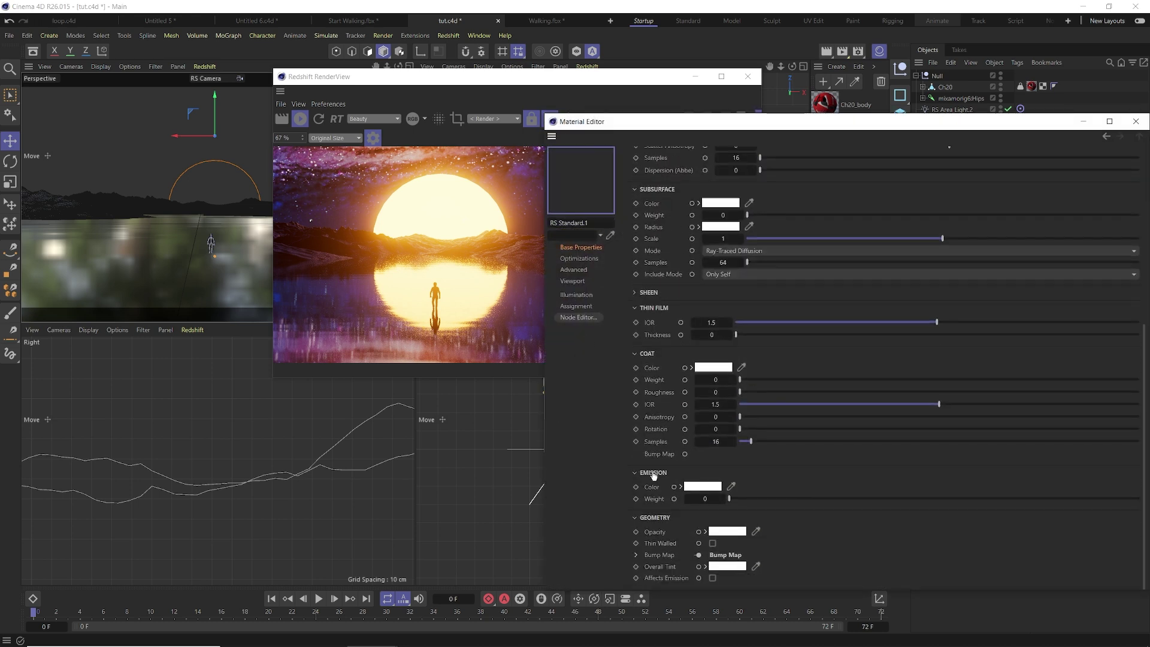
click(636, 555)
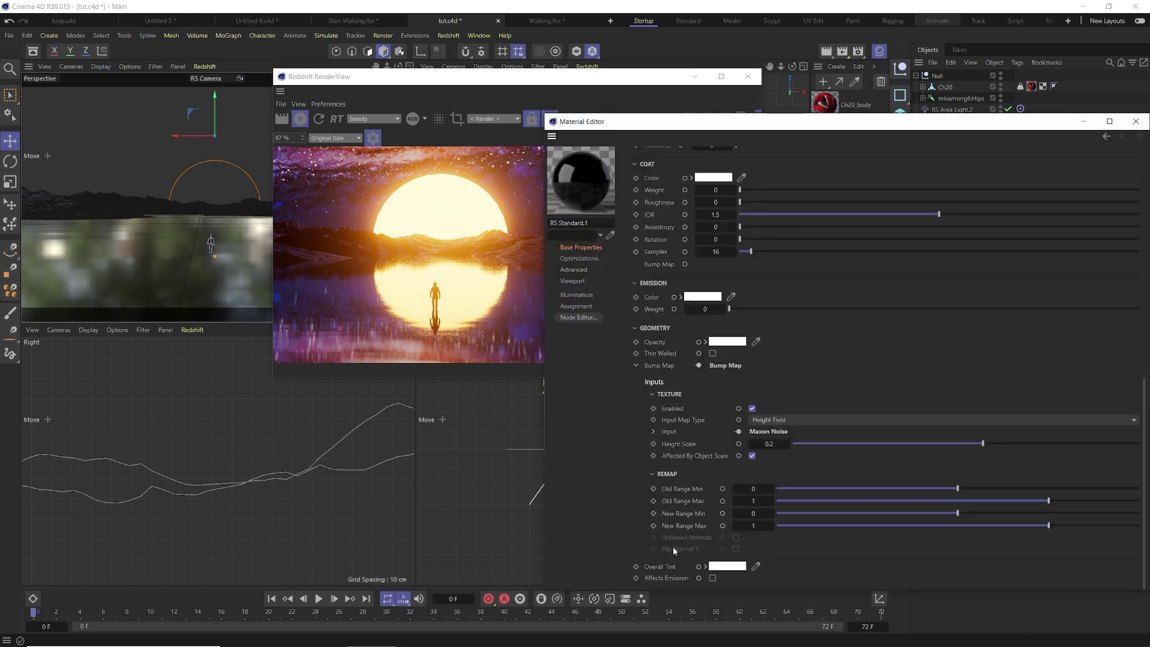
drag(766, 446, 767, 444)
click(1135, 121)
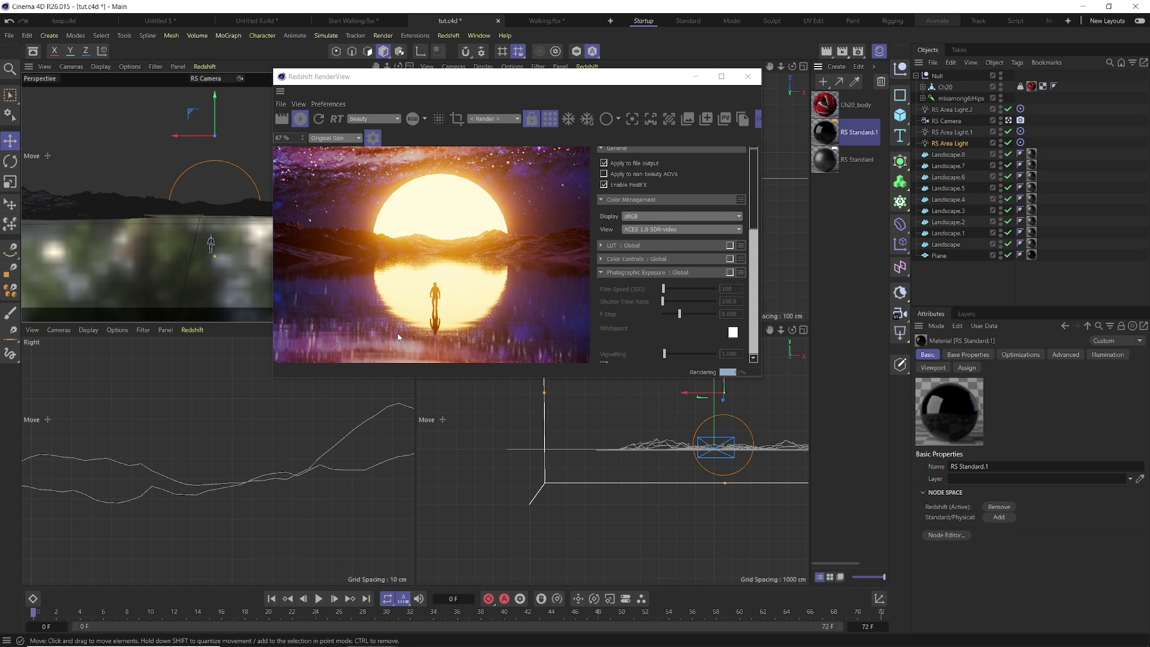
Scrub the timeline through the walk animation and examine the character and water reflection in an enlarged RenderView
scroll(398, 337, up, 2)
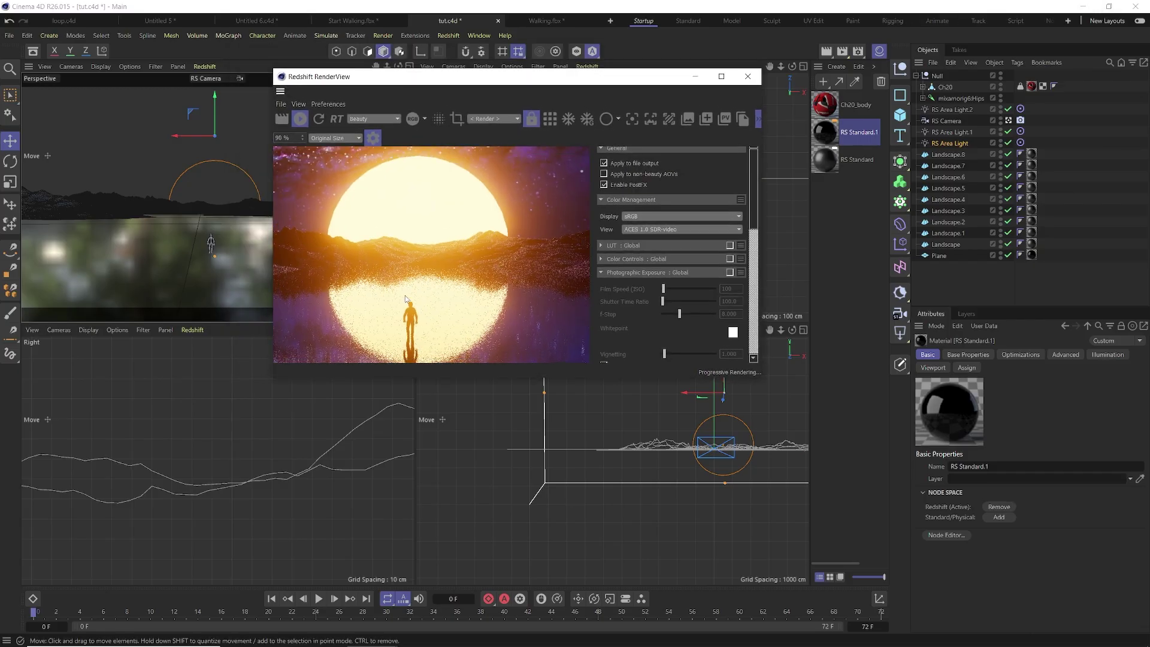
drag(284, 611, 197, 612)
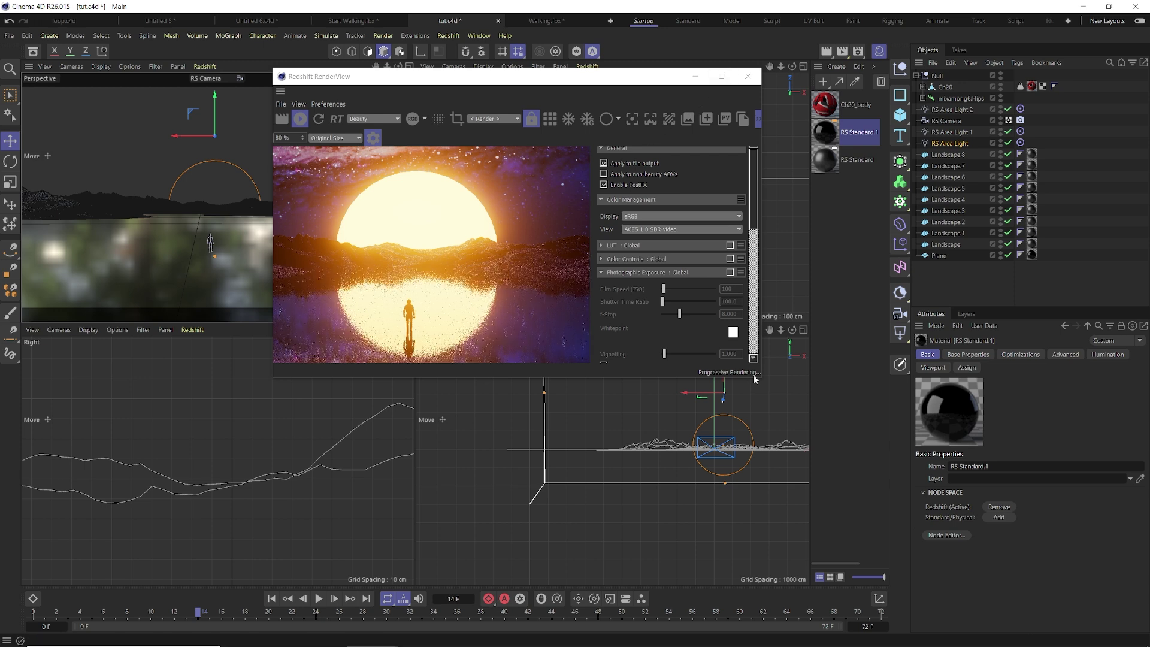
drag(758, 380, 1147, 578)
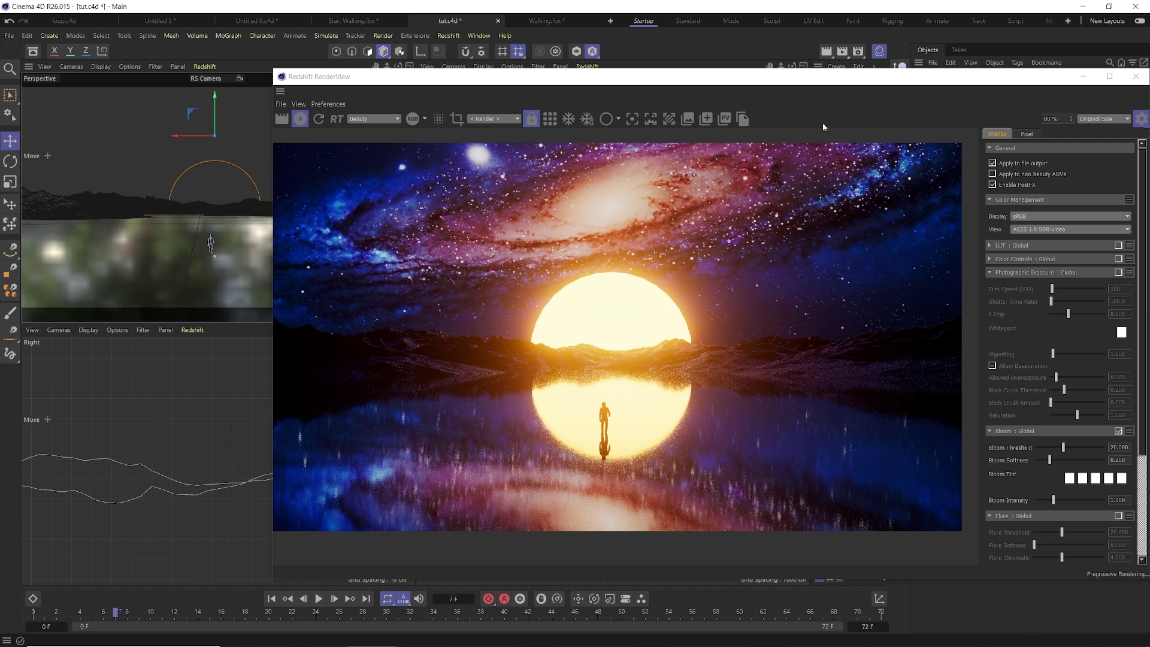
drag(823, 76, 602, 56)
scroll(520, 320, down, 4)
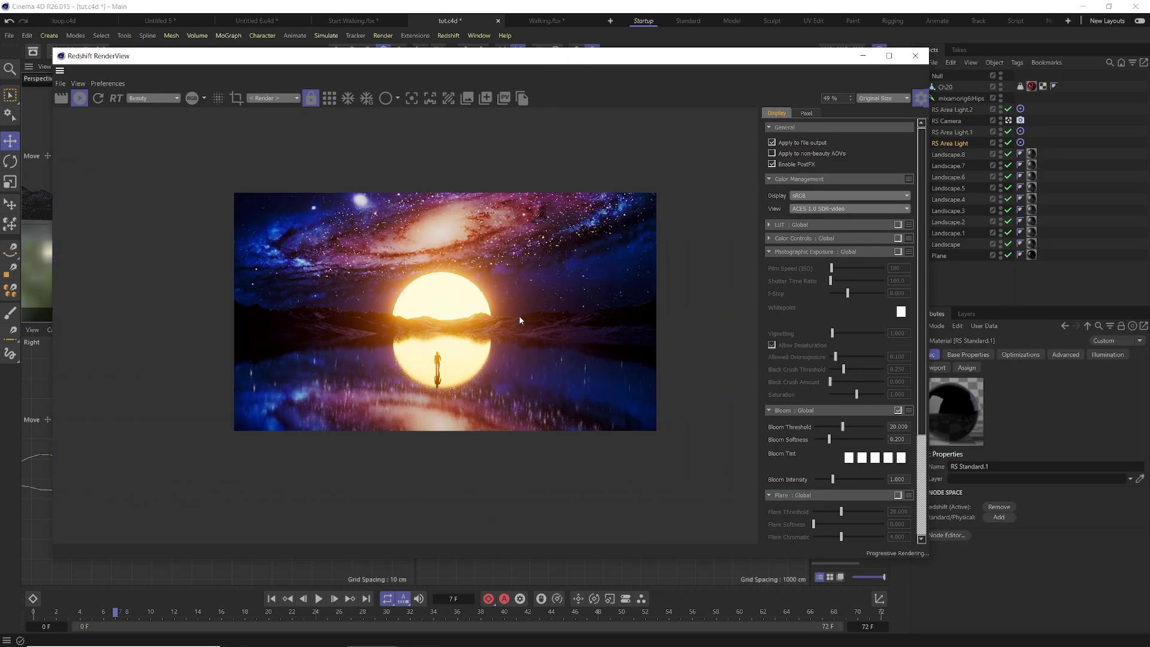
drag(602, 55, 514, 108)
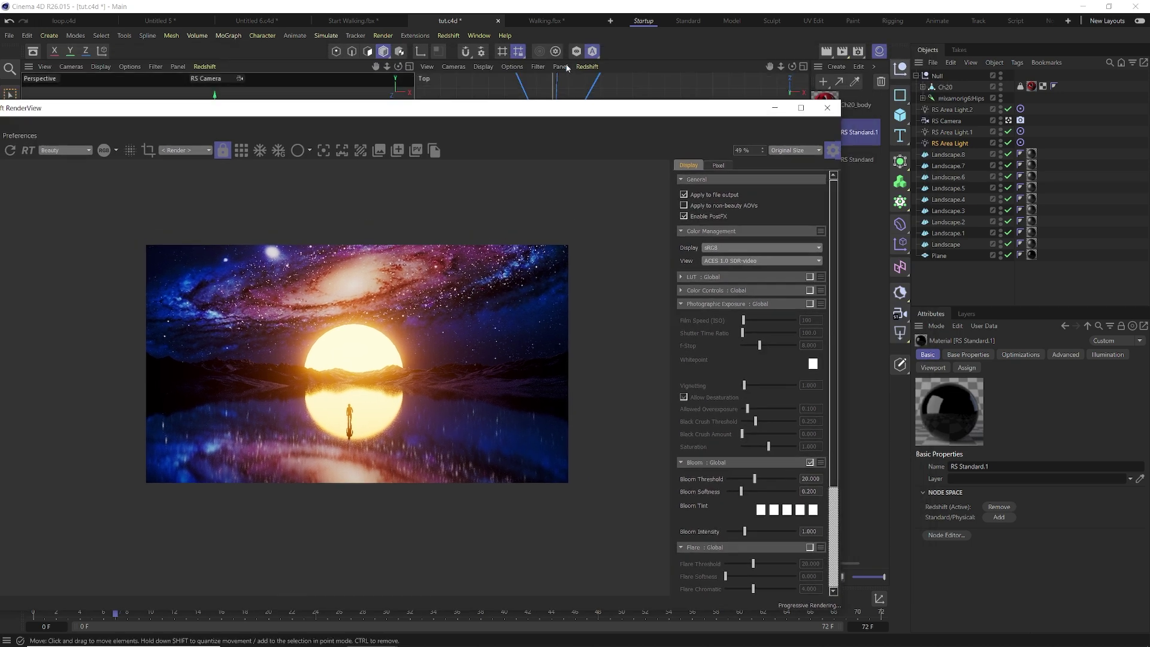
Add a Redshift Environment object and set its volume Scattering to 0.001
click(453, 37)
mouse_move(472, 59)
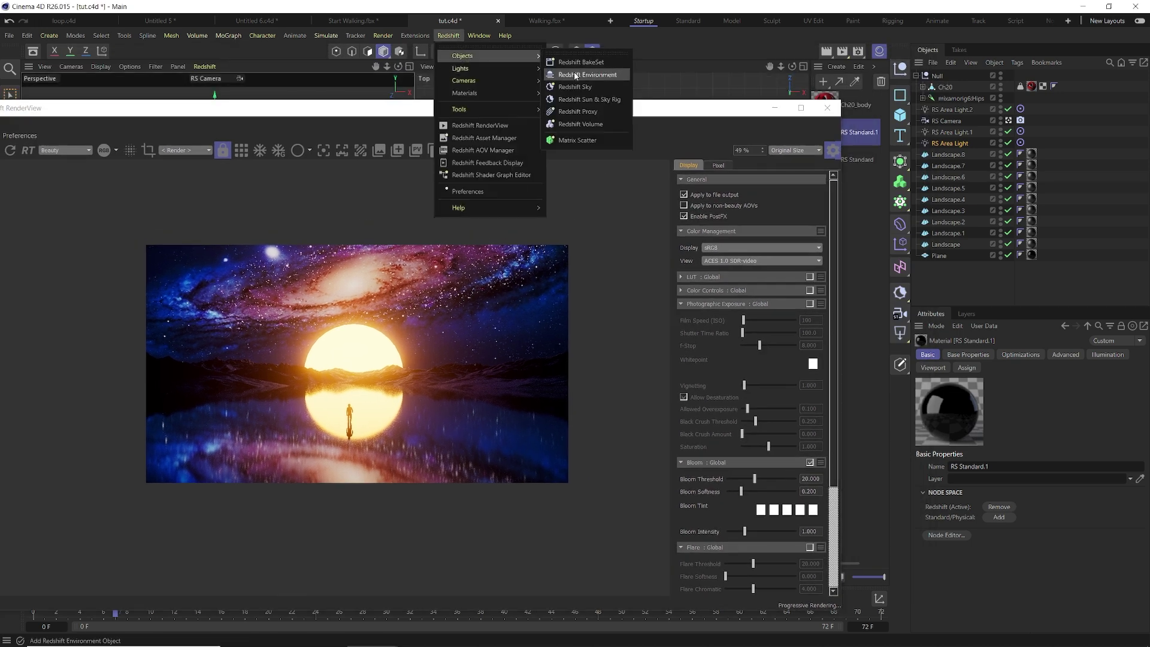
click(605, 73)
drag(986, 408, 987, 408)
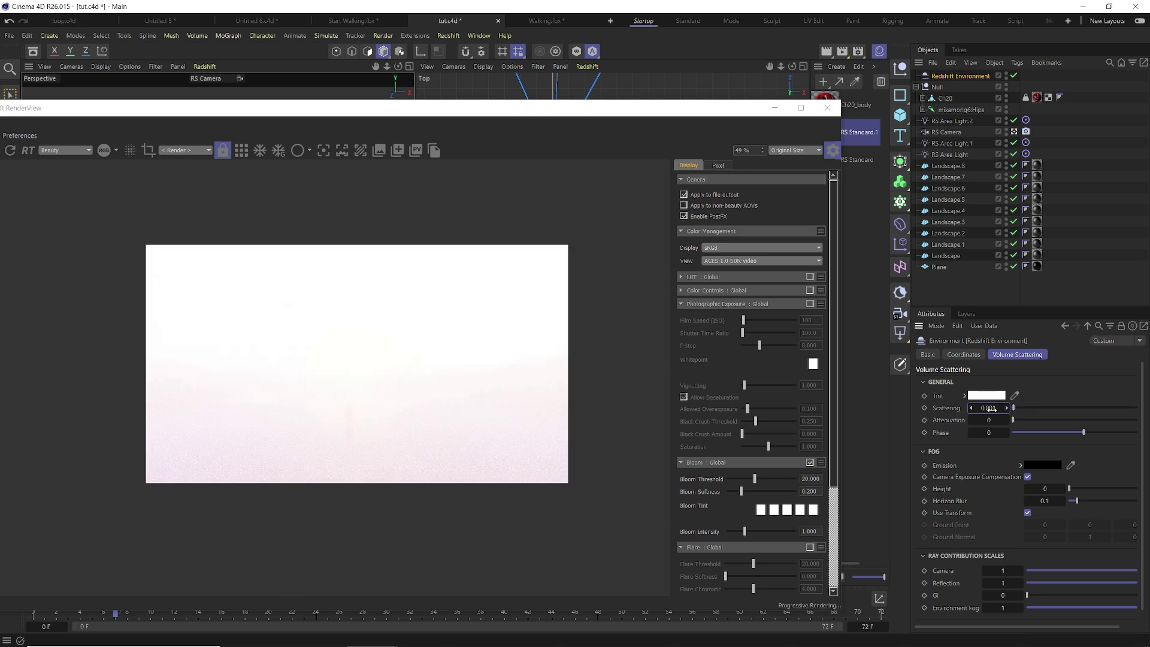
drag(991, 409, 990, 408)
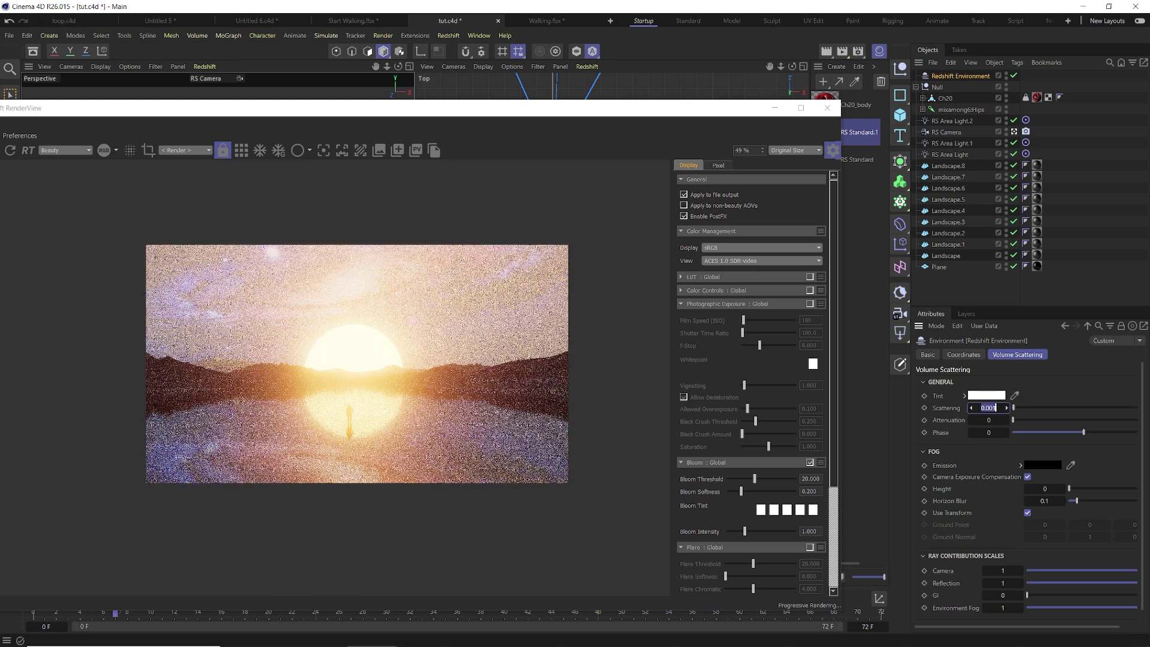
Change the Redshift Environment's volume scattering Tint to dark purple and inspect the rendered atmosphere around the sun and character
click(987, 395)
click(1011, 471)
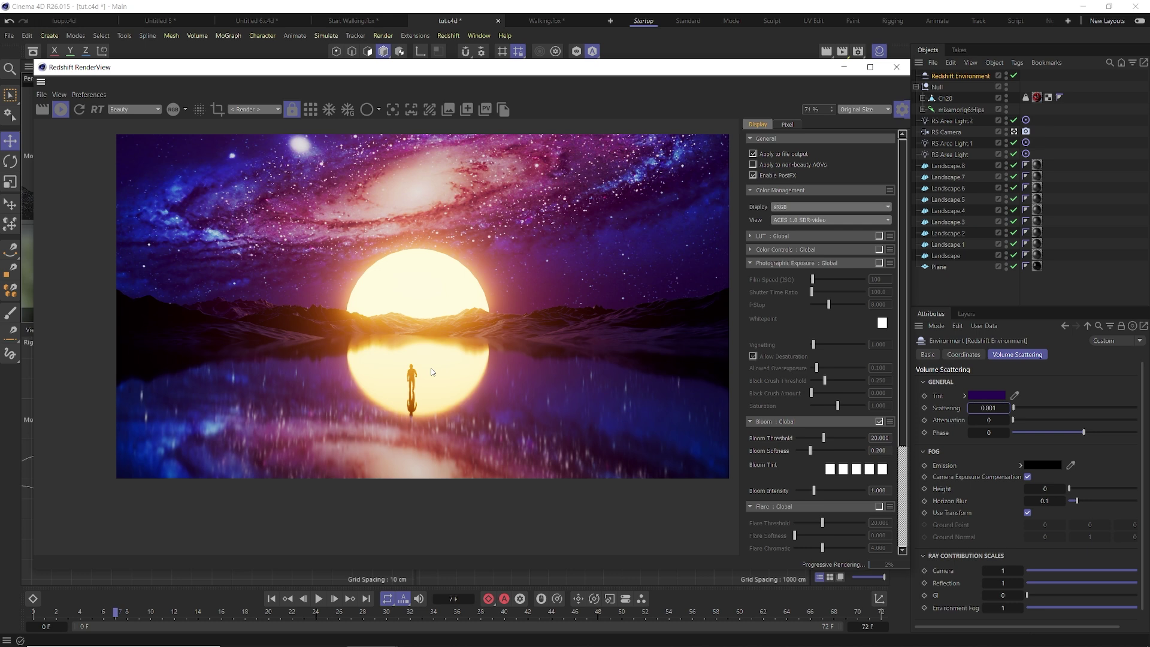
scroll(431, 372, up, 2)
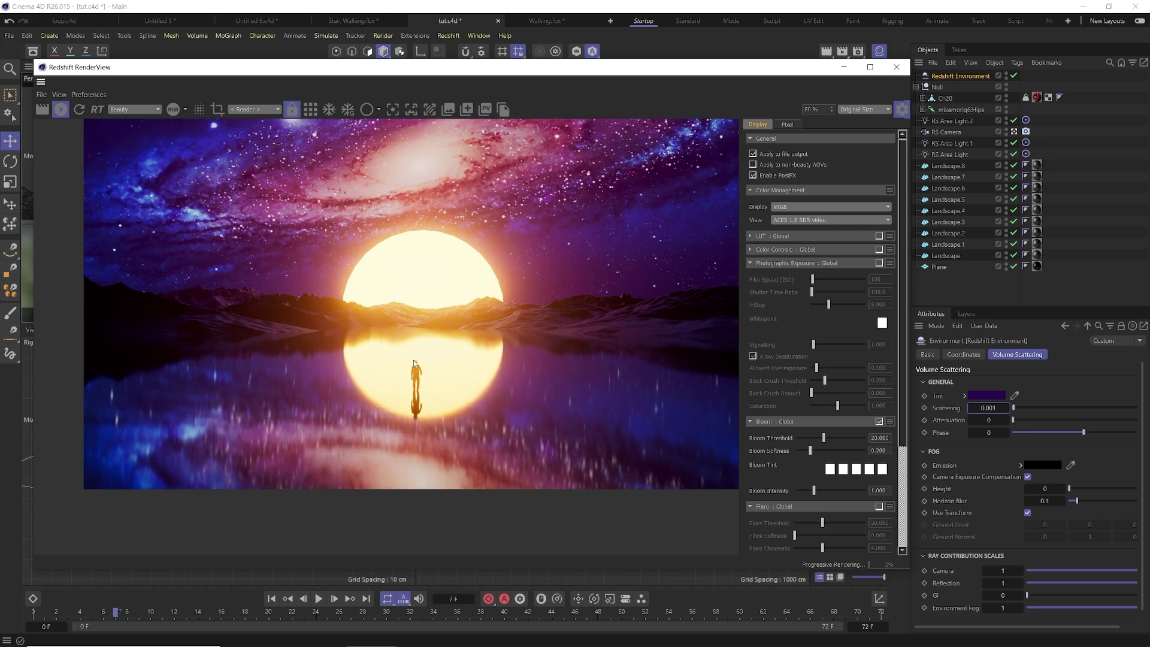
scroll(414, 364, down, 2)
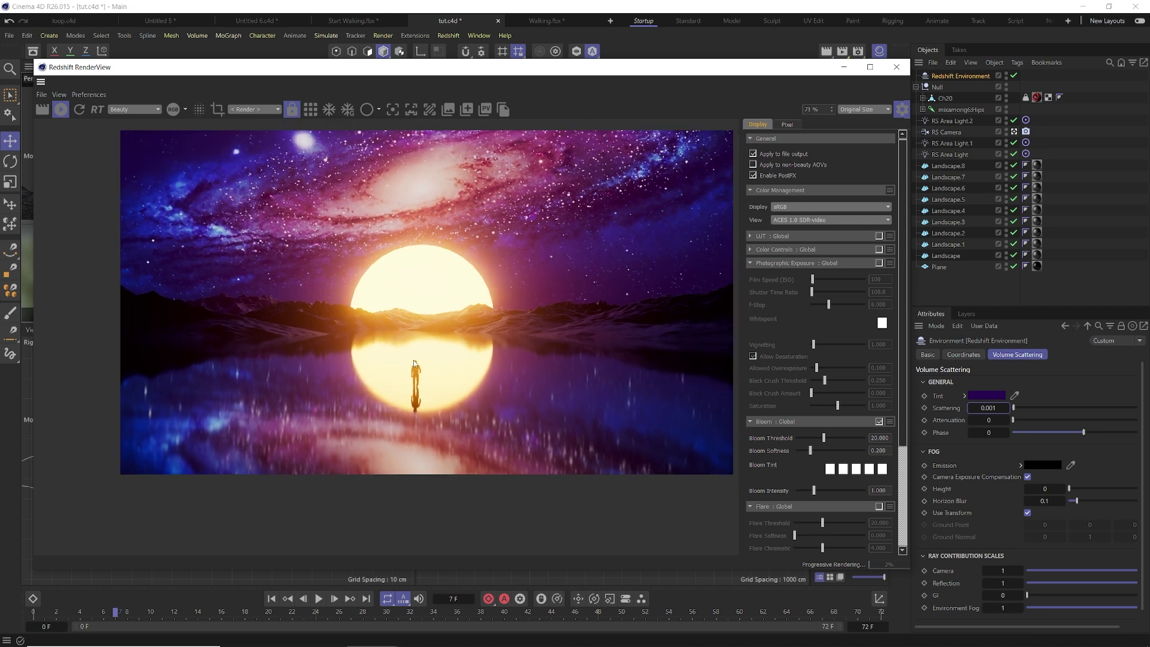